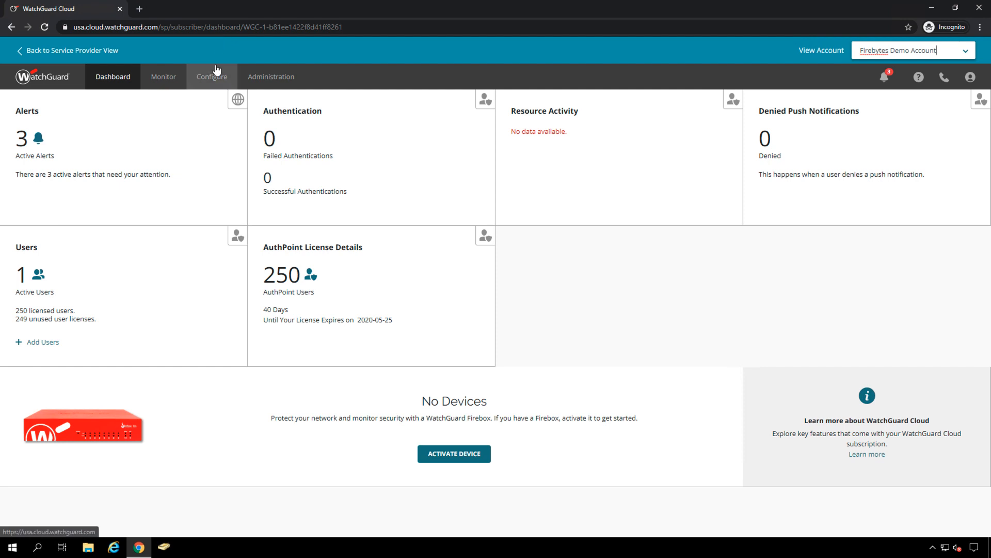
Open the AuthPoint configuration for the account and view its Gateway page.
click(211, 151)
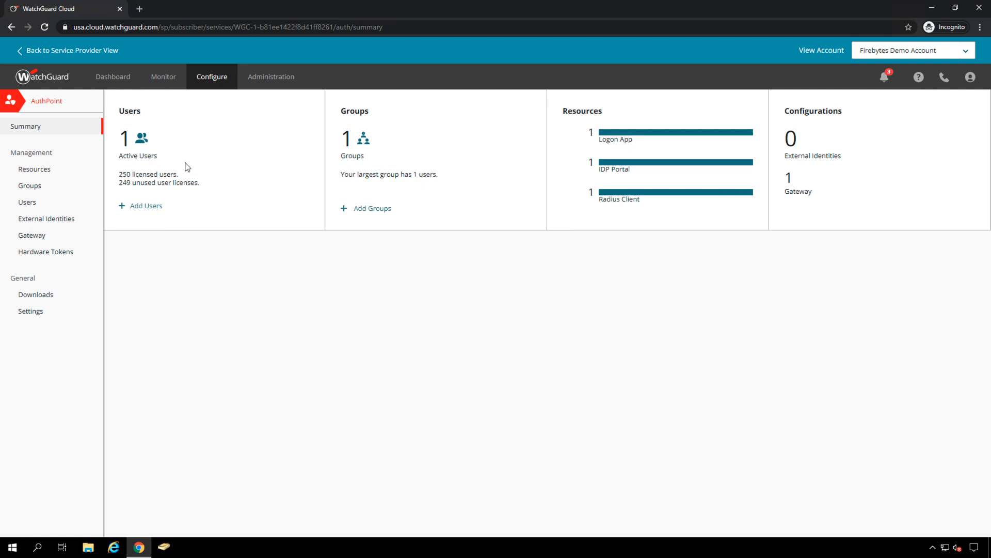
click(36, 227)
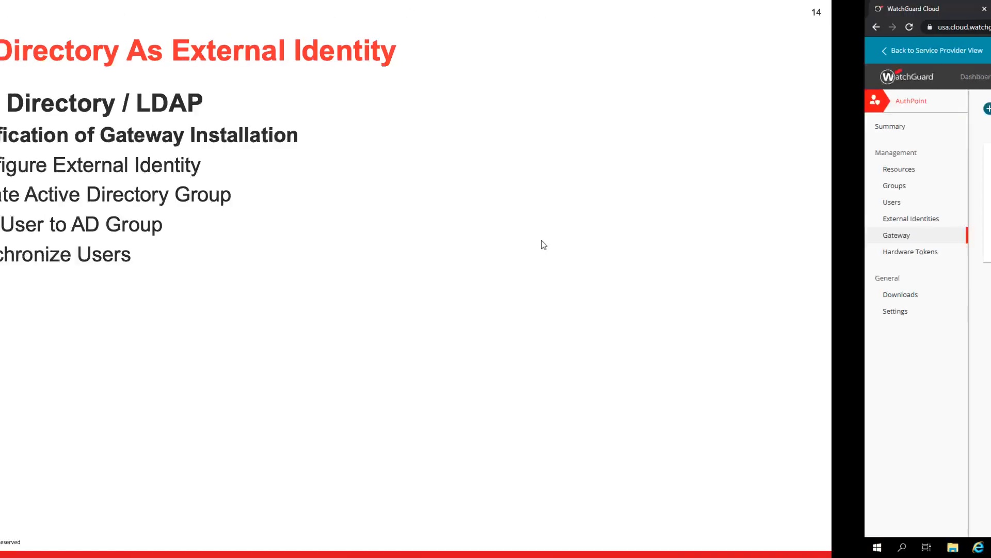
click(349, 507)
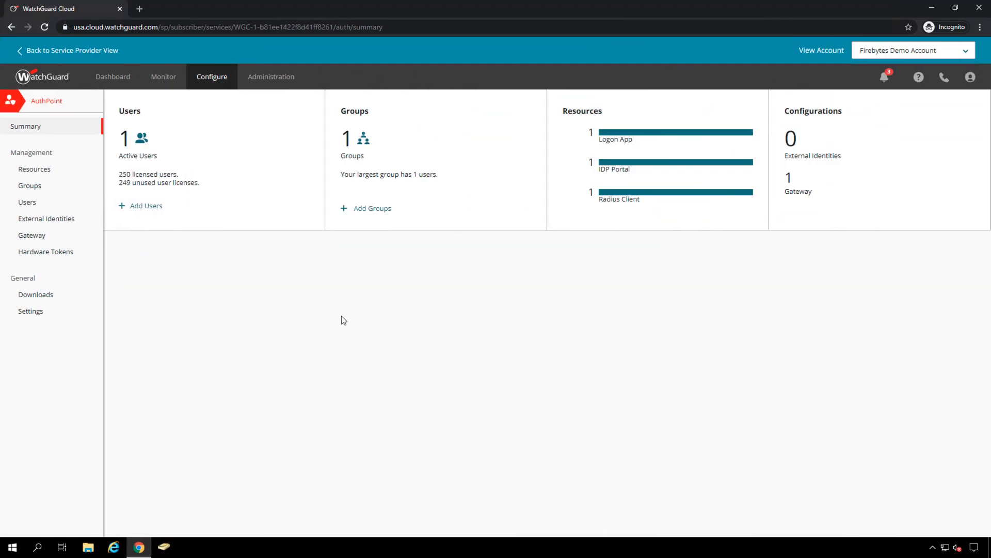
Start a new external identity of type Ldap and name it Firebytes_LDAP.
click(41, 217)
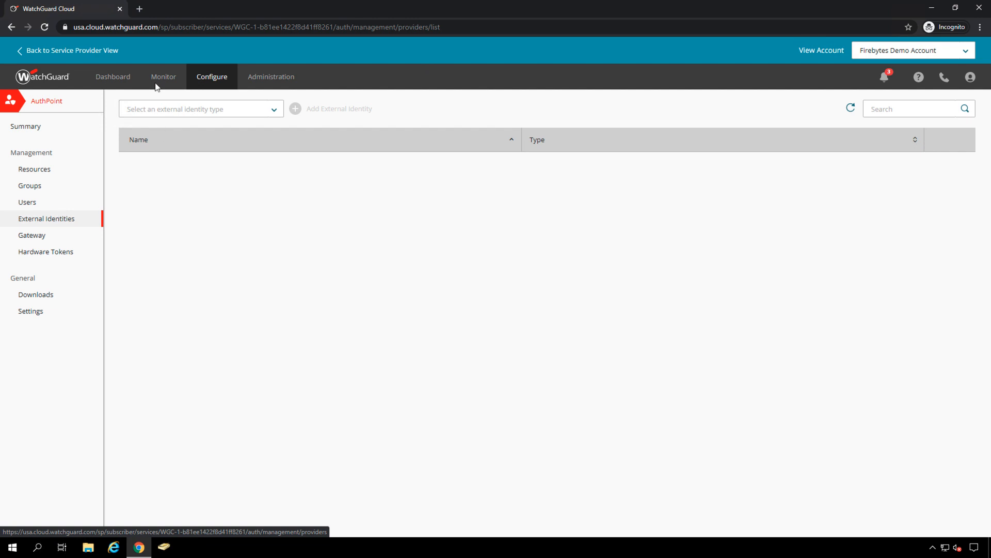
click(229, 108)
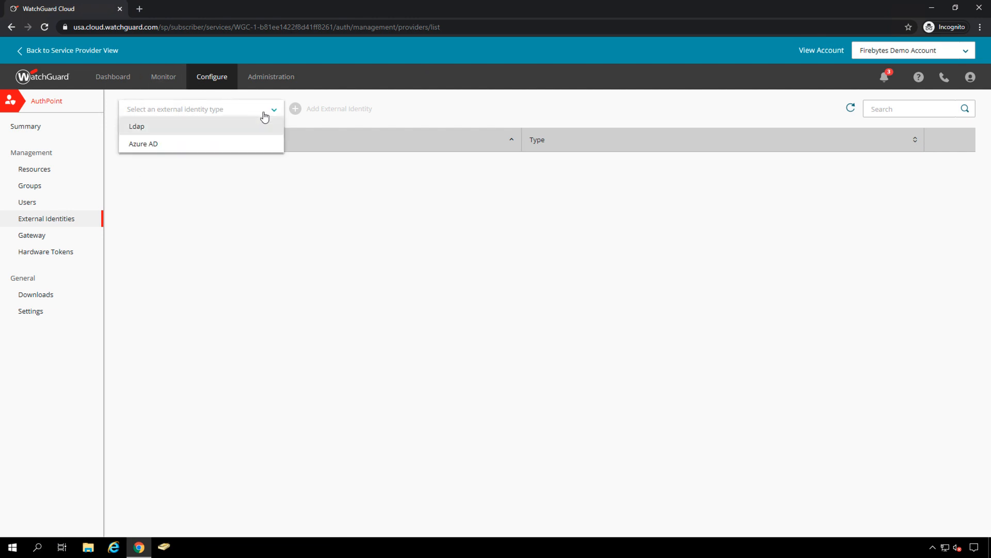
click(203, 126)
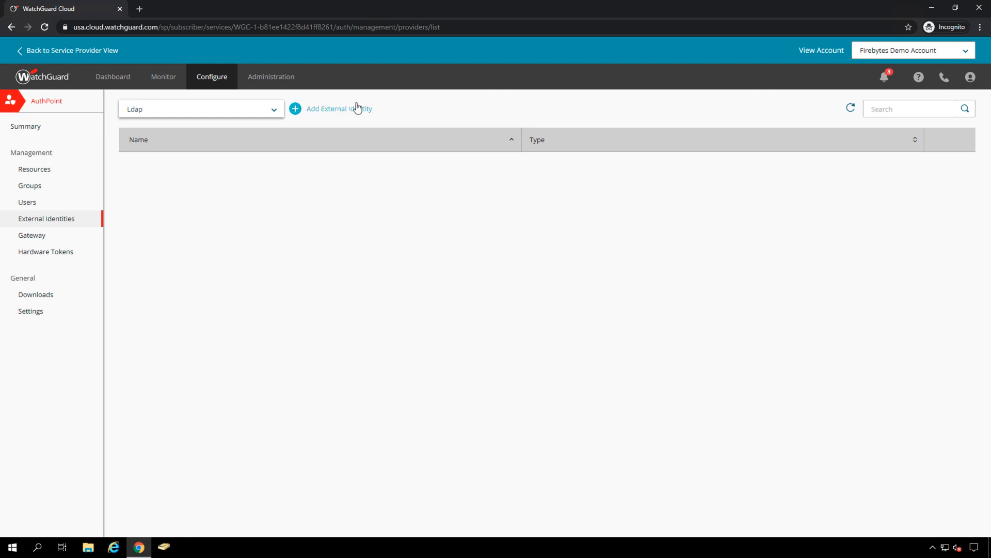
click(339, 109)
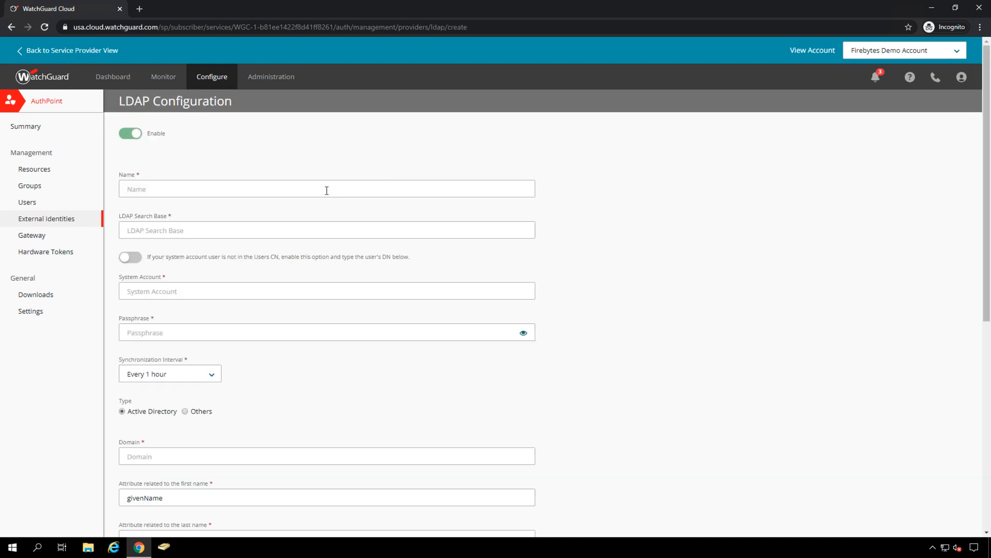
click(320, 190)
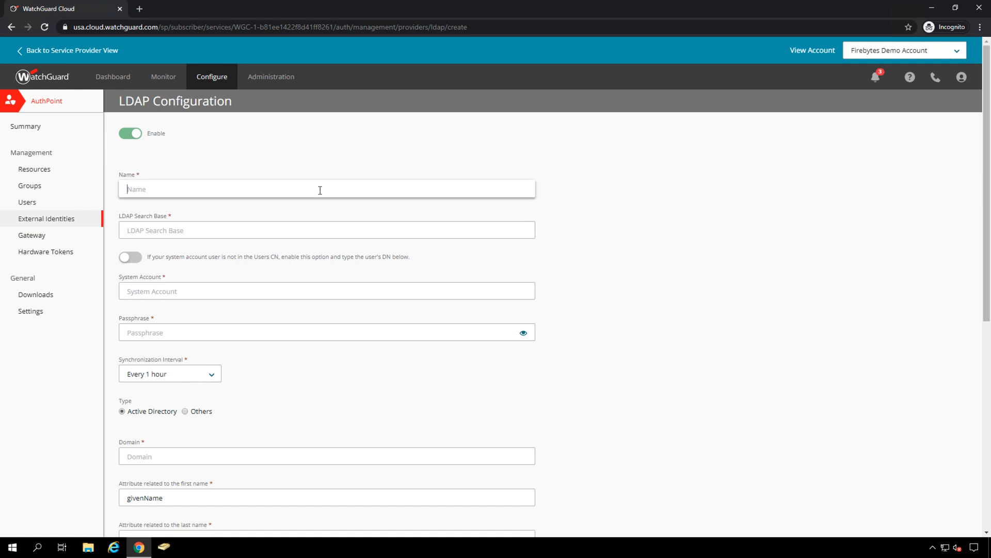
text(Firebytes_LDAP)
key(Tab)
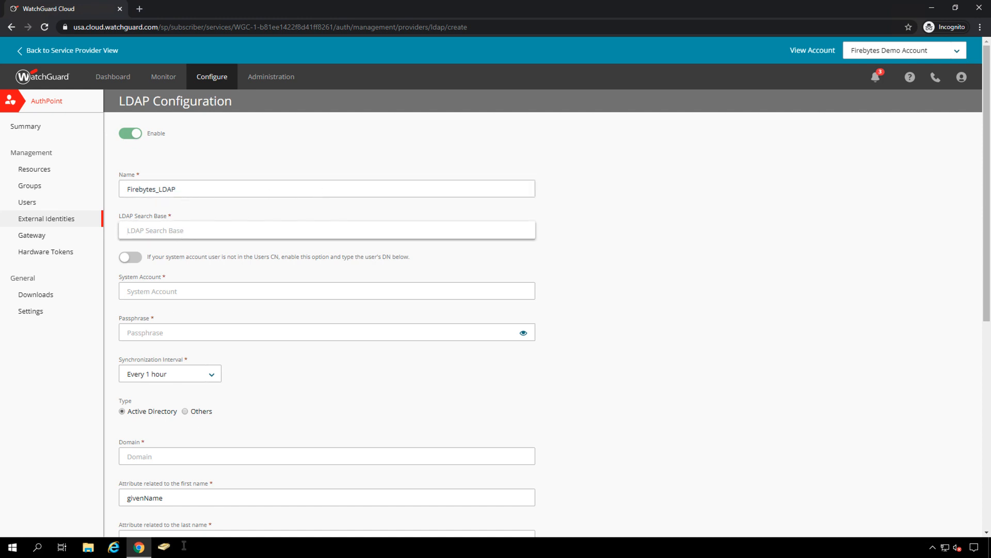
Switch to Active Directory Users and Computers and move its window clear of the LDAP configuration fields.
click(164, 544)
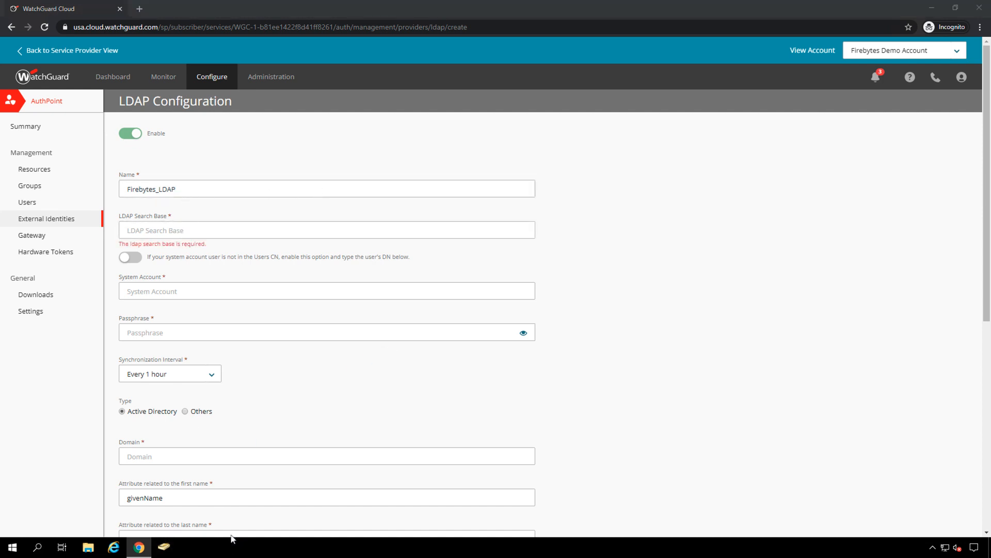
click(165, 547)
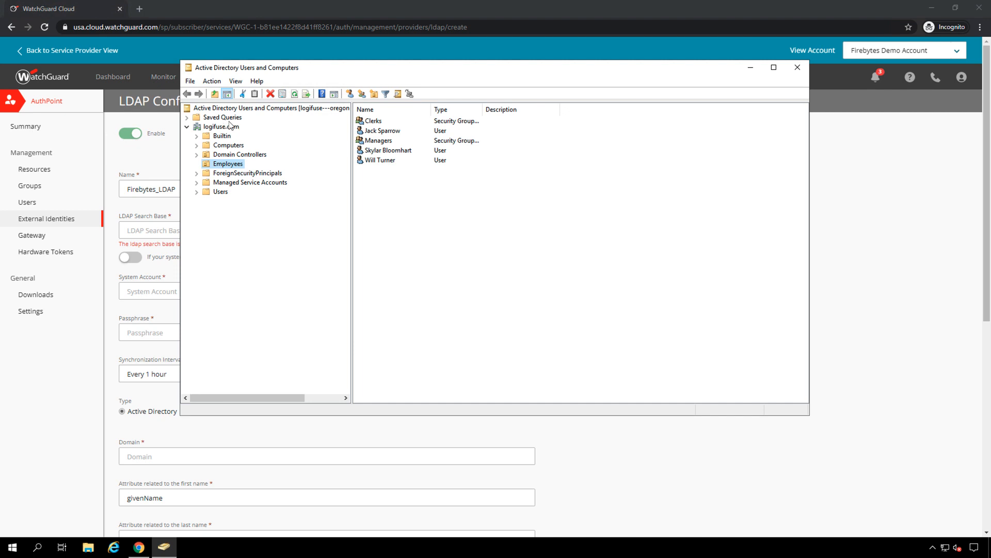
drag(261, 67, 363, 68)
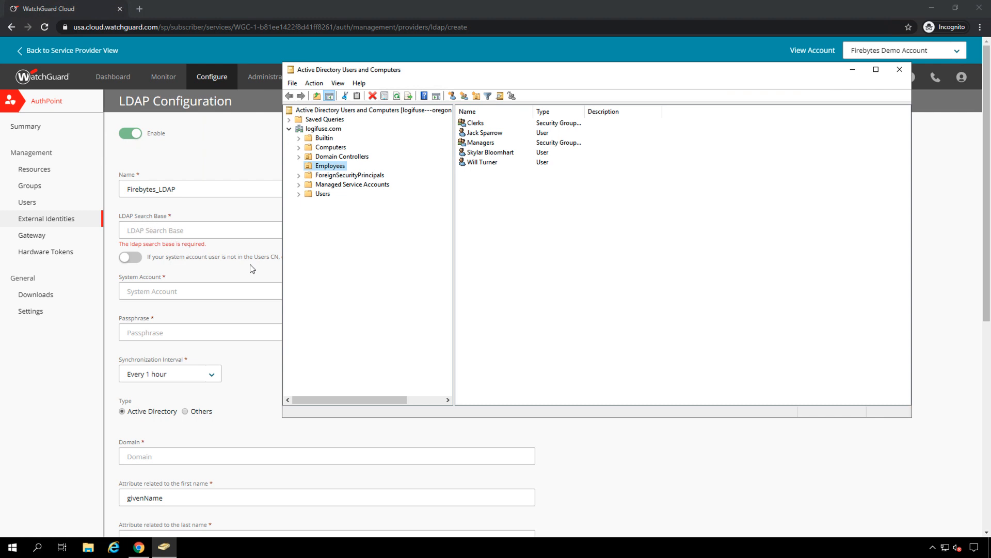
Find and launch ADSI Edit, and reposition its window so the LDAP form stays visible.
click(13, 543)
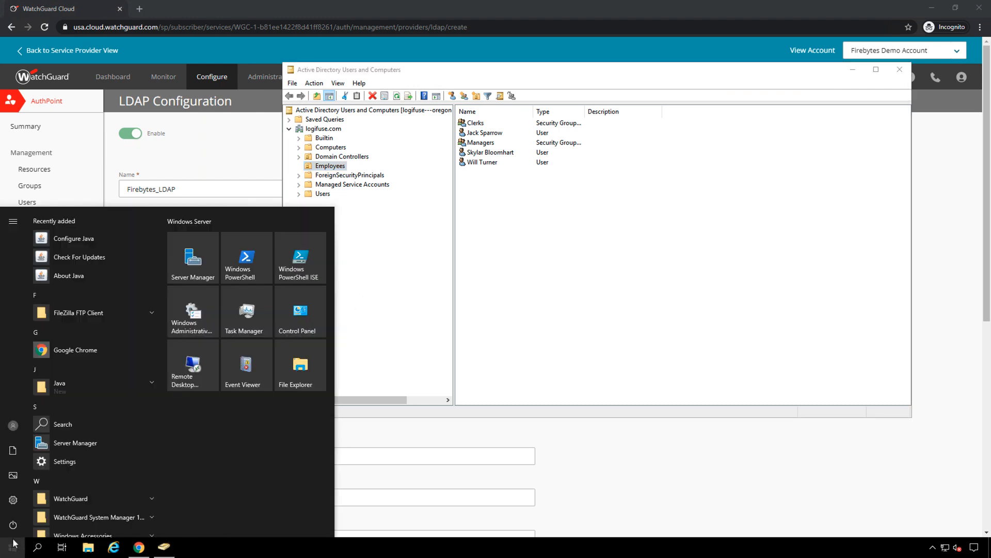
text(c)
text(dsi)
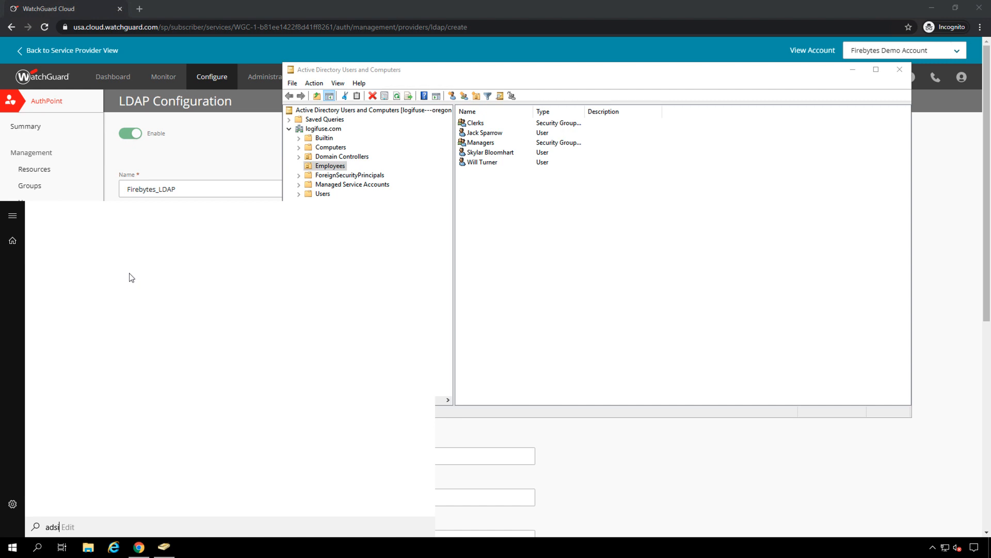
click(98, 259)
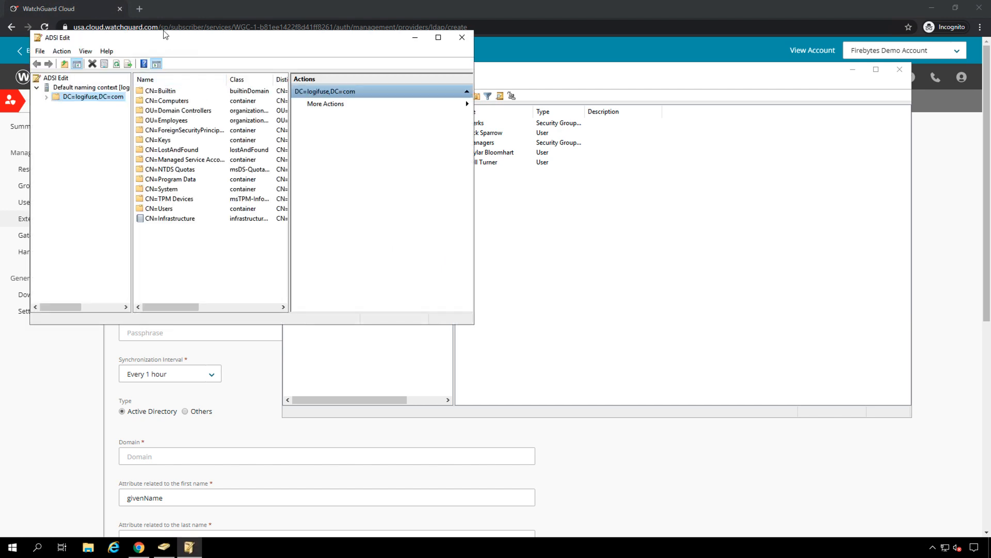
drag(505, 114, 525, 122)
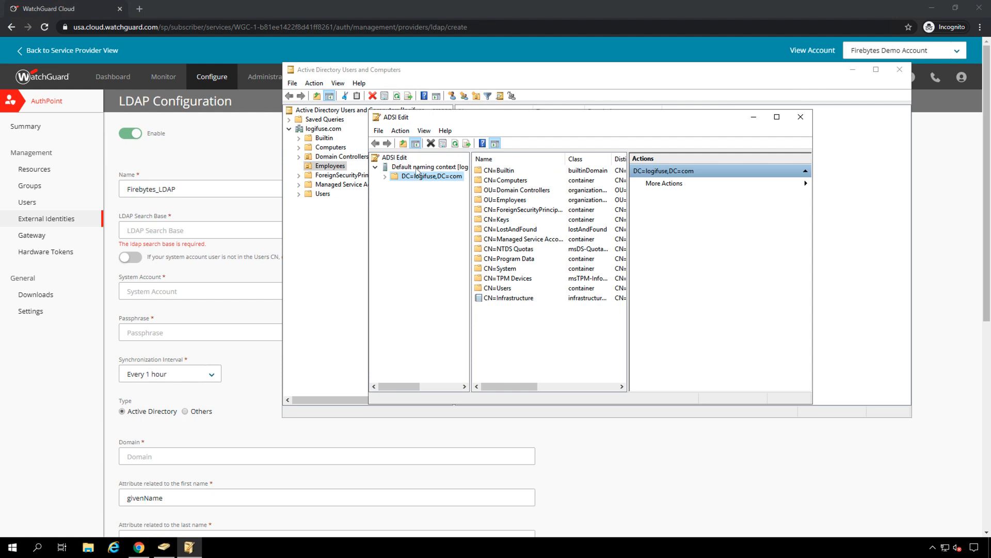
Open the properties of the DC=logifuse,DC=com node and copy the value of its distinguishedName attribute.
right_click(416, 175)
click(440, 243)
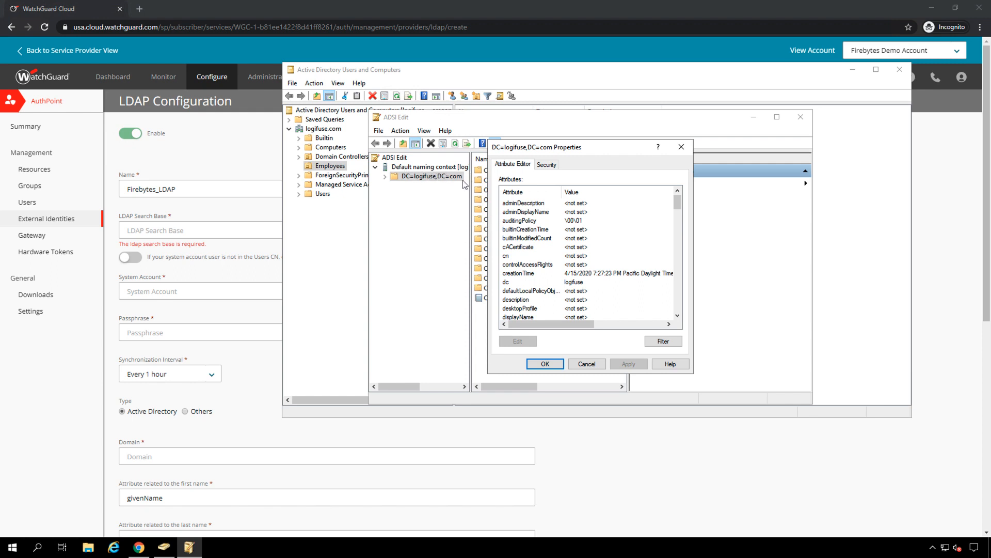
click(552, 248)
click(542, 283)
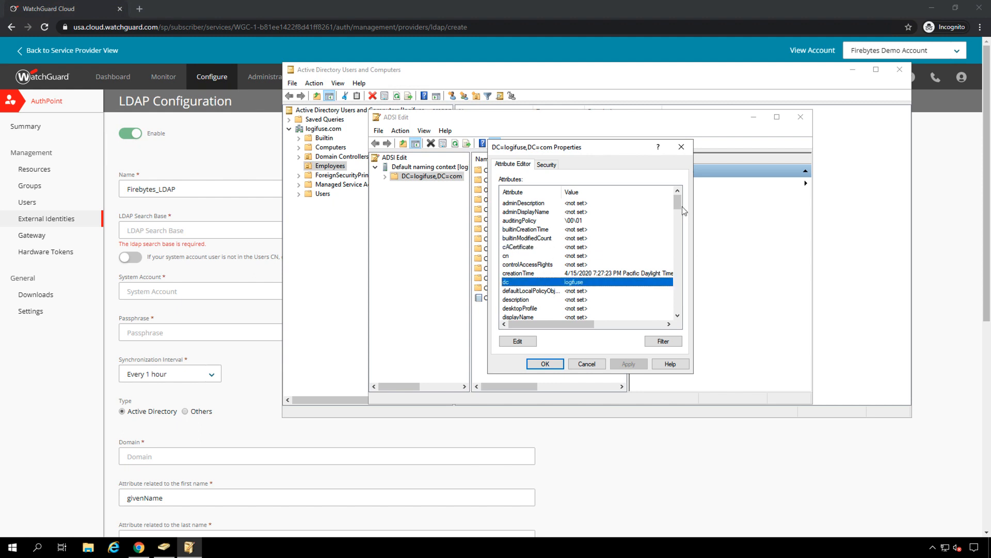
drag(678, 201, 678, 207)
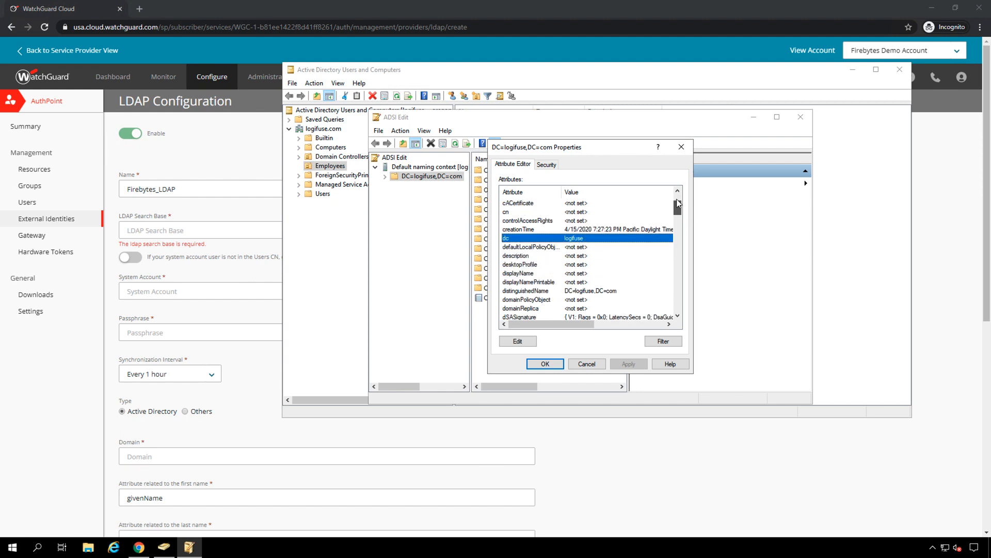
click(517, 289)
click(524, 340)
right_click(510, 268)
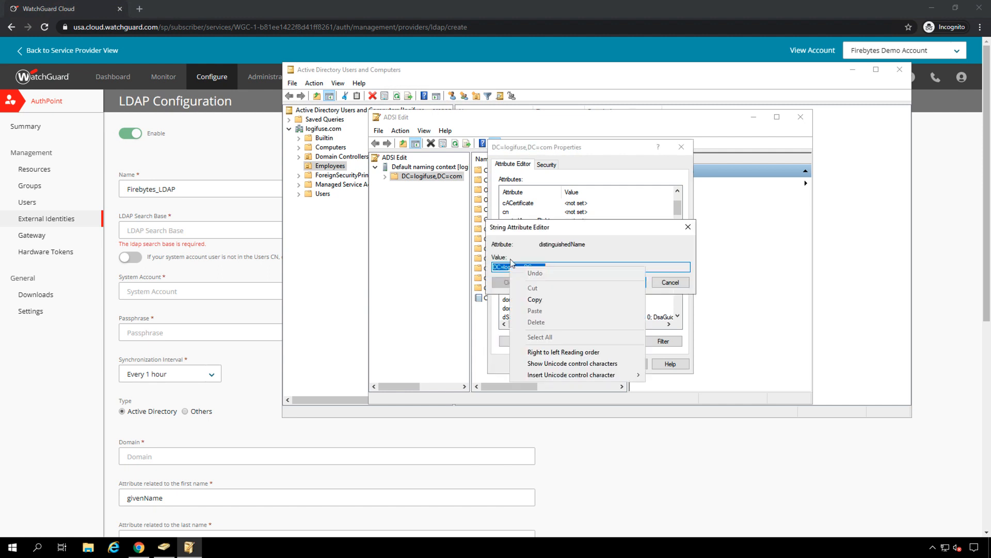
click(532, 302)
Return to the LDAP configuration in the browser and paste DC=logifuse,DC=com as the LDAP Search Base.
click(169, 231)
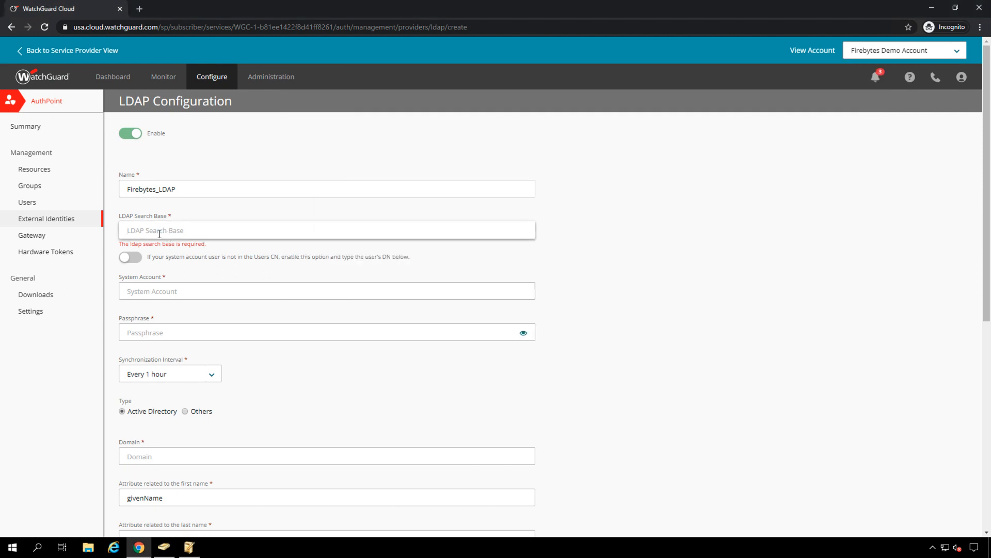
right_click(159, 234)
click(185, 306)
In Active Directory Users and Computers, start a new user in the Users container with first name AuthPoint and last name LDAP.
click(164, 547)
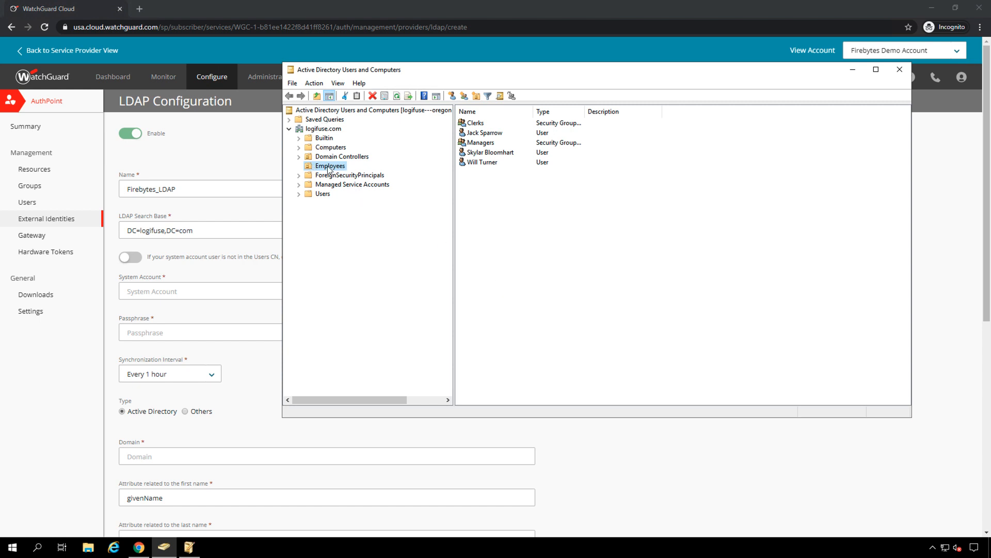
click(320, 193)
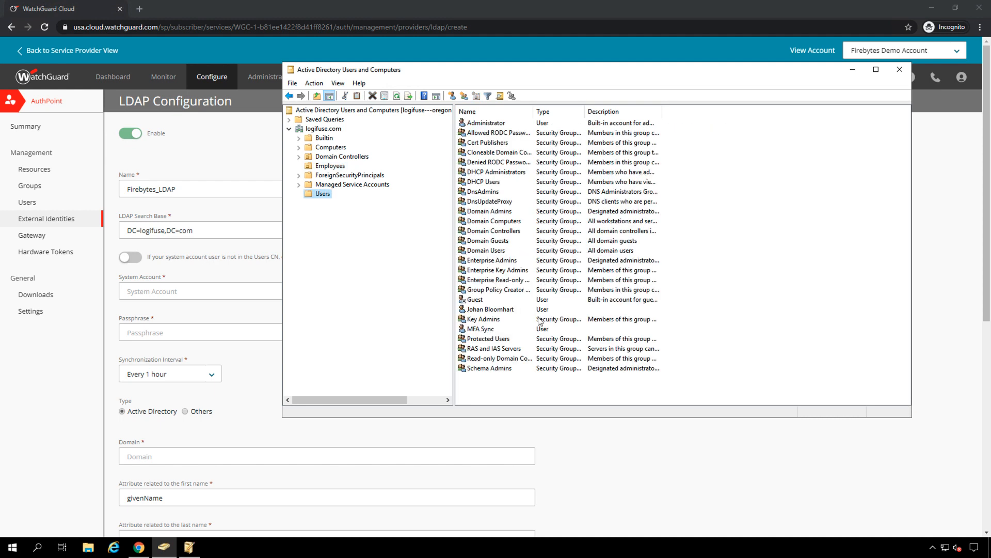
right_click(325, 193)
mouse_move(356, 224)
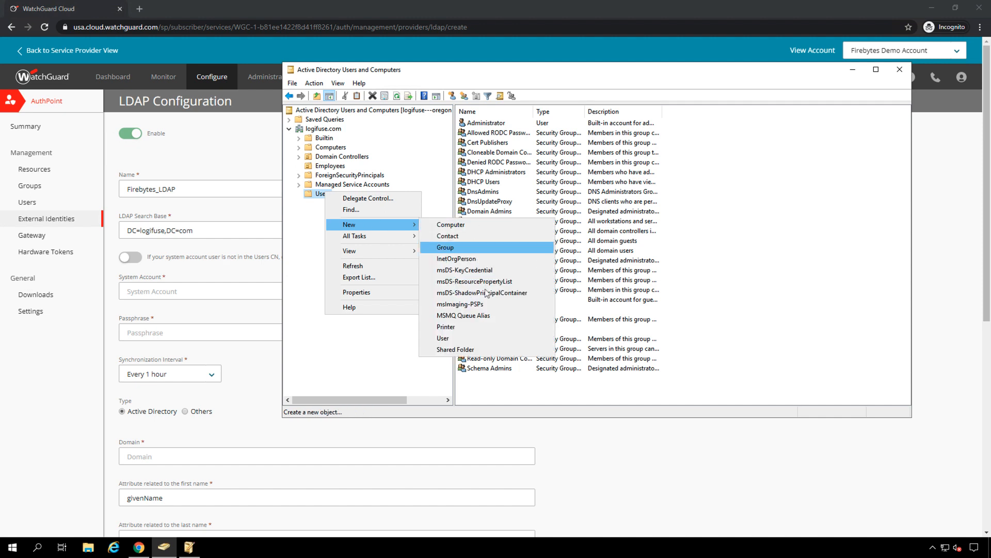
click(449, 338)
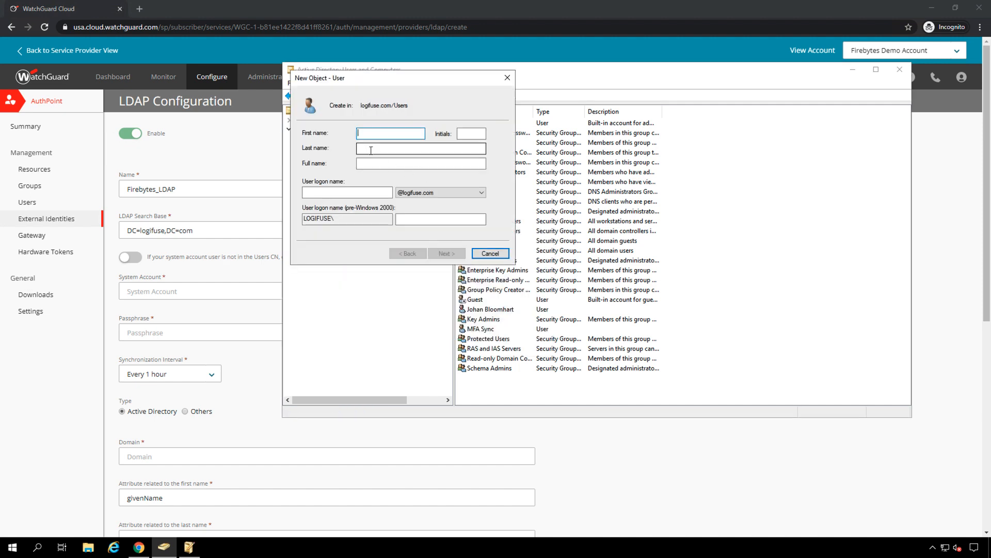
text(AuthpointPoint)
key(Tab)
key(Tab)
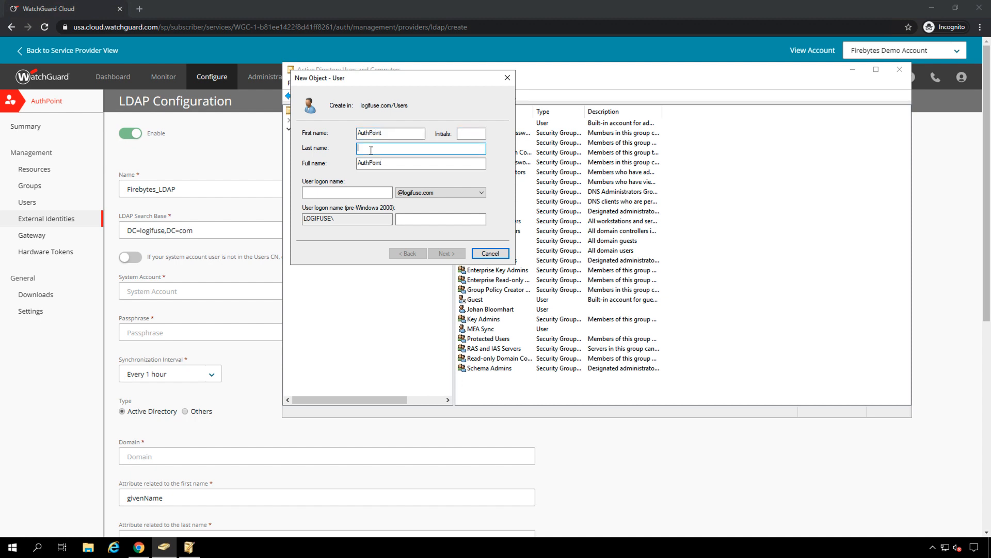
text(LDAP)
key(Tab)
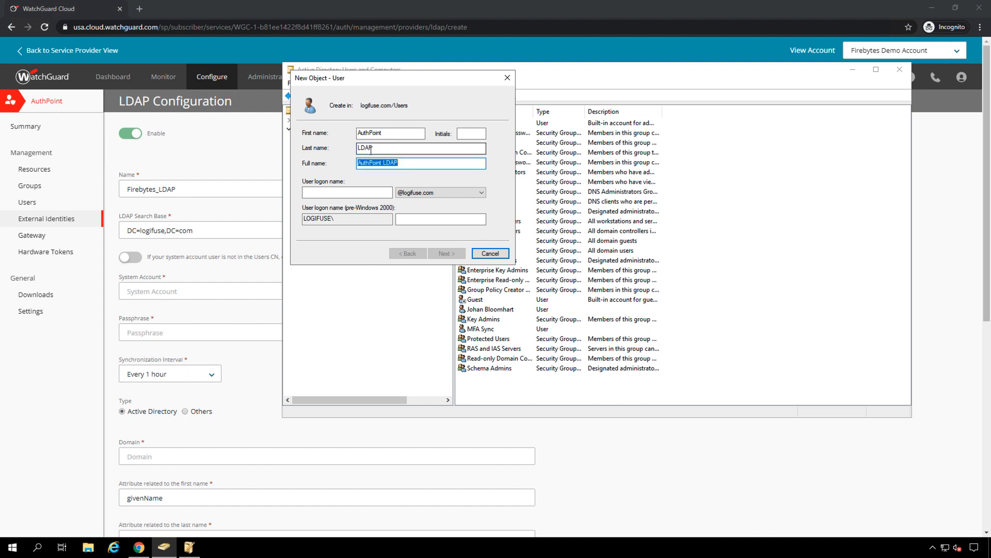
Set the new user's full name and user logon name to AuthPoint_LDAP and continue to the password settings.
key(End)
key(BackSpace)
text(_)
key(Tab)
text(AuthPoint_LD)
key(BackSpace)
text(LDAP)
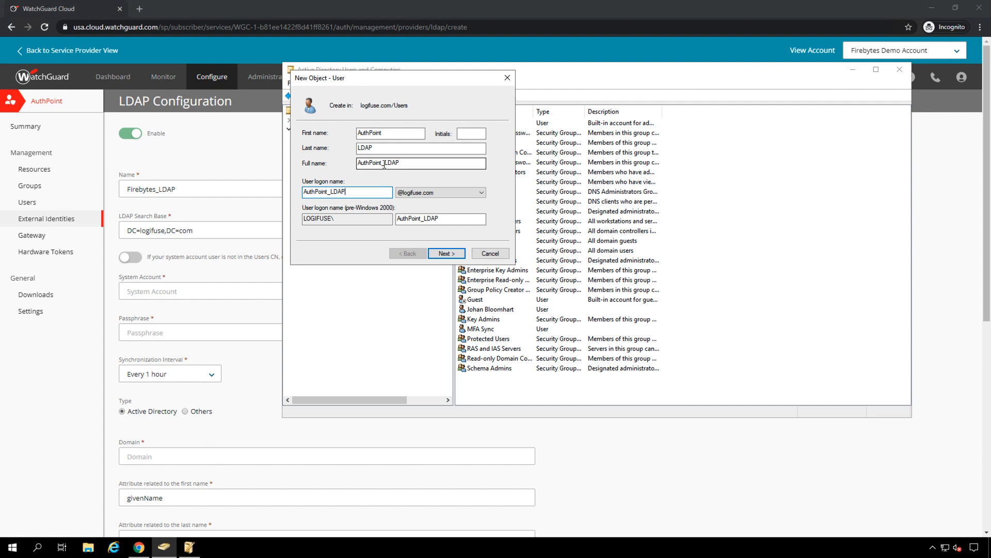
click(446, 252)
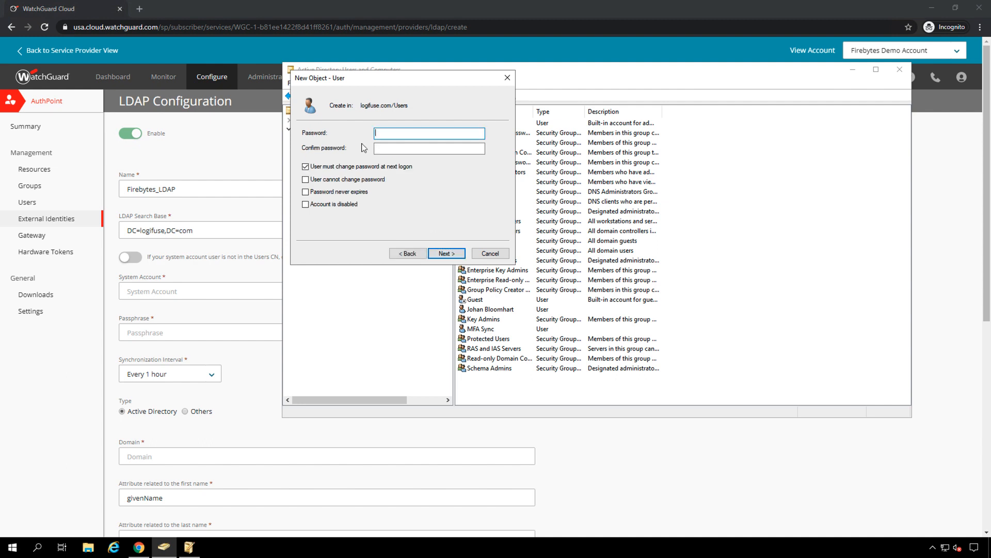
Enter and confirm the account password, disable the password change at next logon, set the password never to expire, and finish creating the user.
key(Tab)
text(••••••••)
click(328, 166)
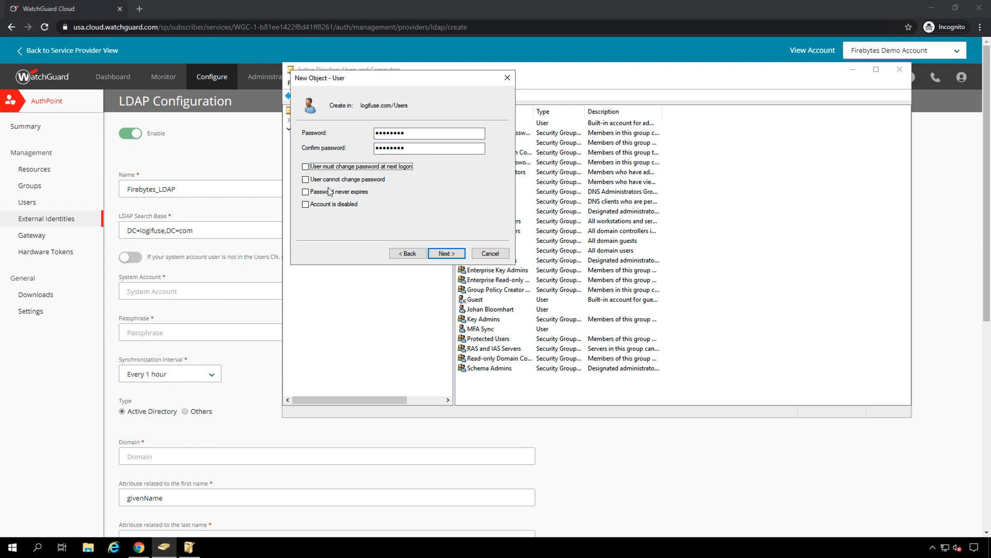
click(331, 192)
click(445, 251)
click(445, 251)
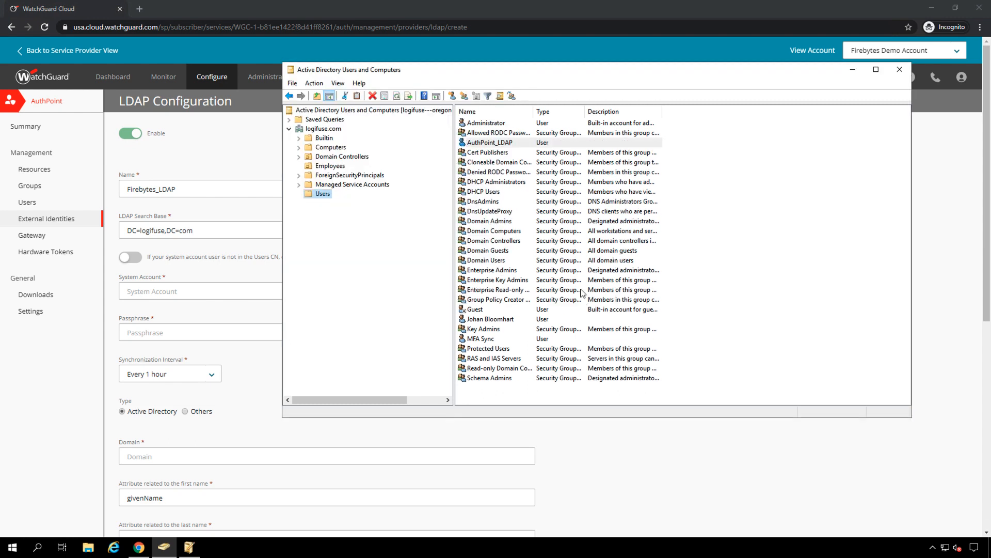
Copy the AuthPoint_LDAP account name from Active Directory Users and Computers and paste it as the System Account in the browser's LDAP configuration.
click(229, 266)
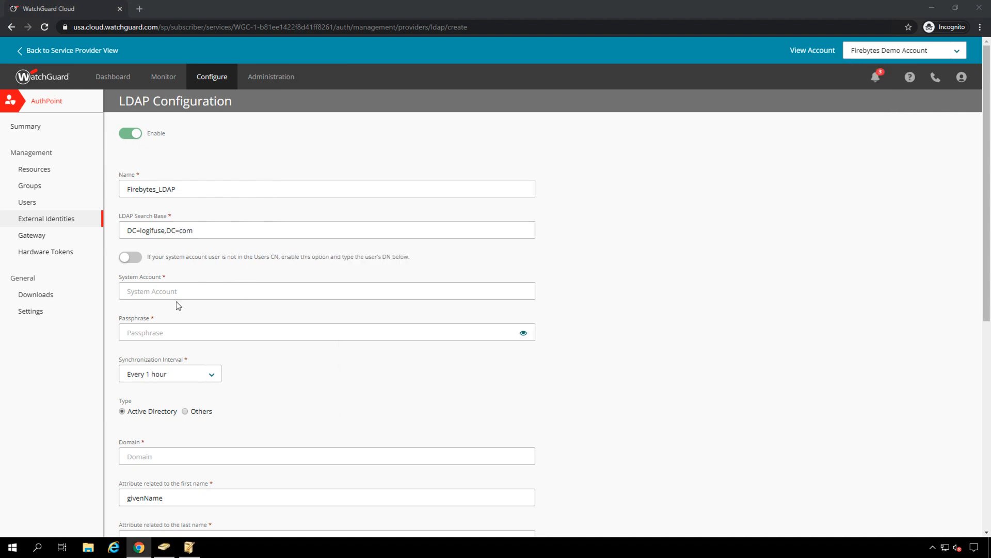
click(149, 294)
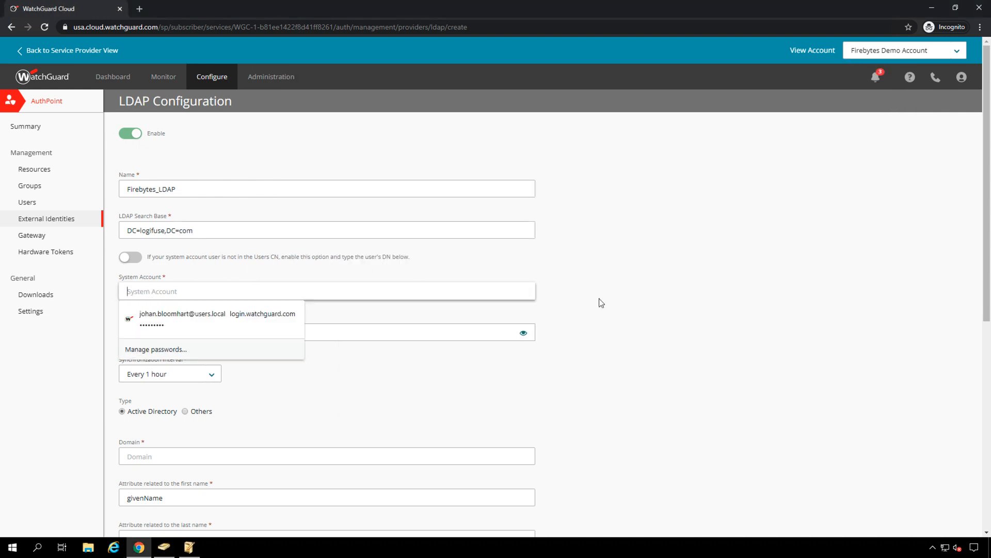
key(super)
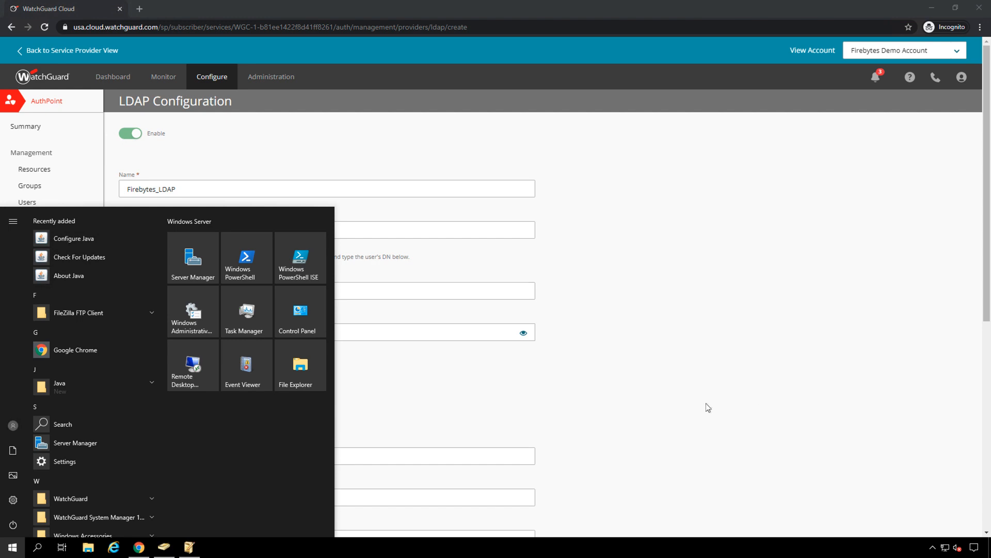
click(758, 407)
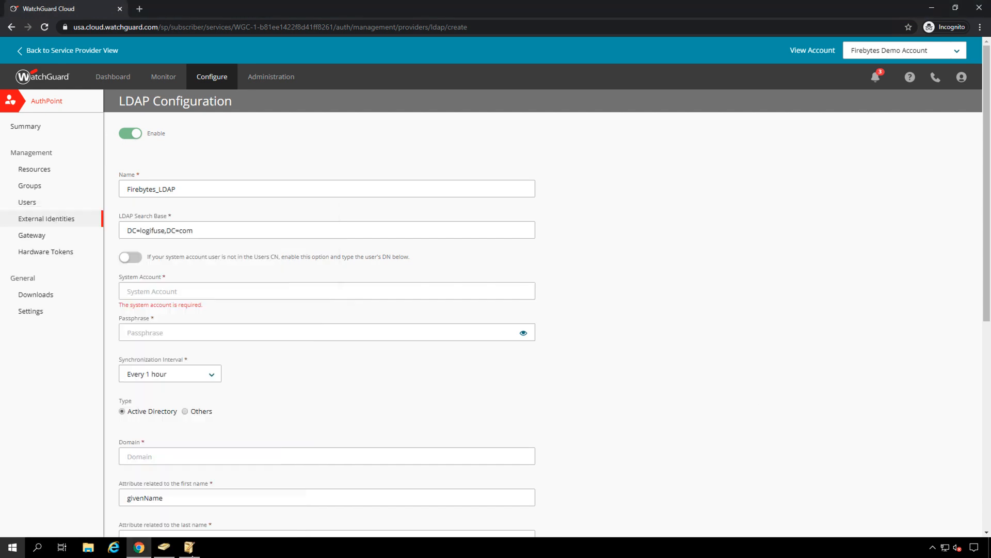
click(164, 547)
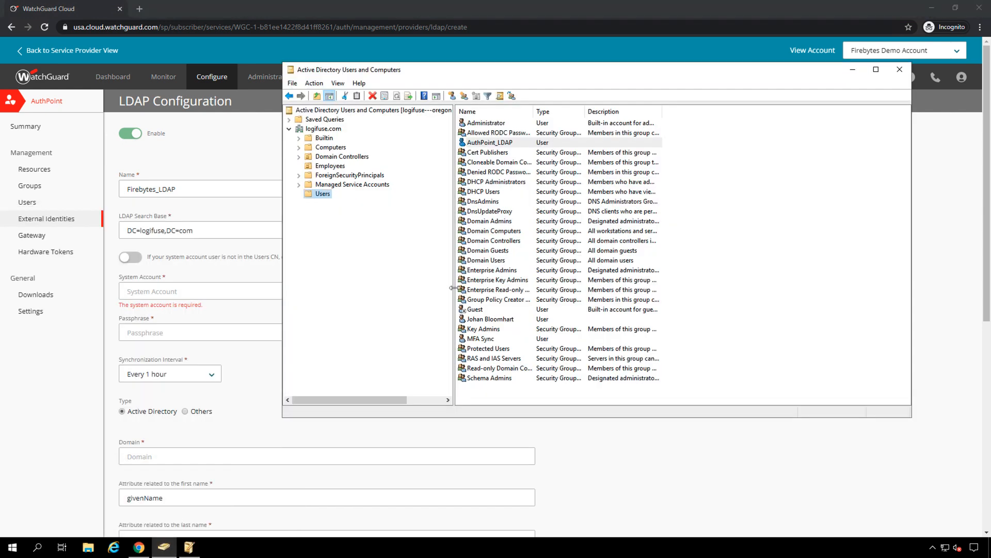
right_click(483, 142)
click(513, 269)
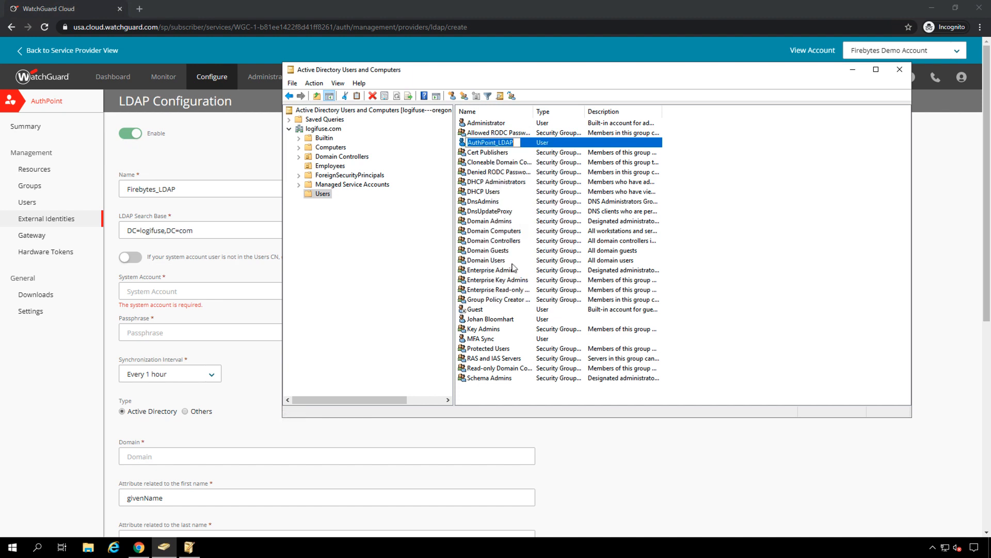
click(178, 292)
key(ctrl+v)
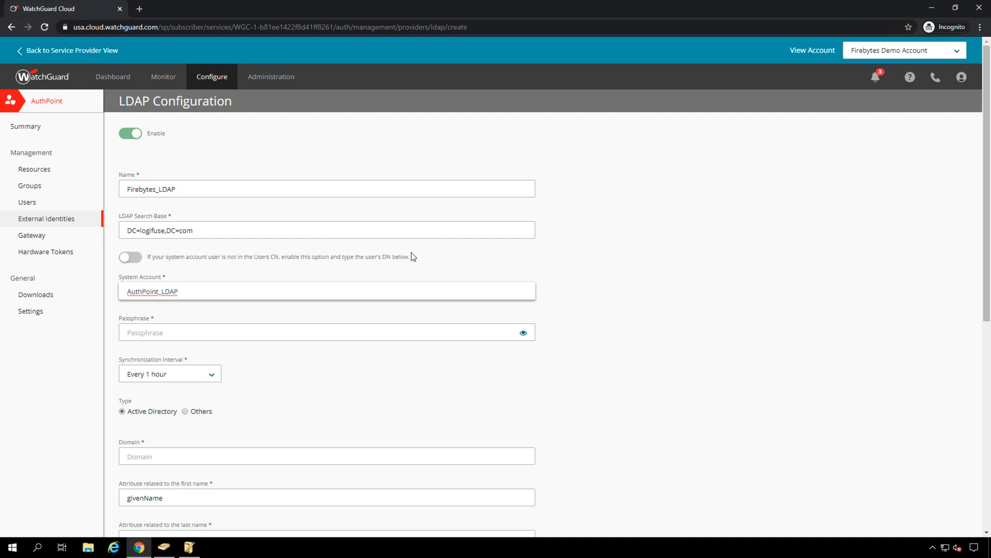
Enter the system account's password as the Passphrase in the LDAP configuration.
click(276, 331)
text(••••)
key(Tab)
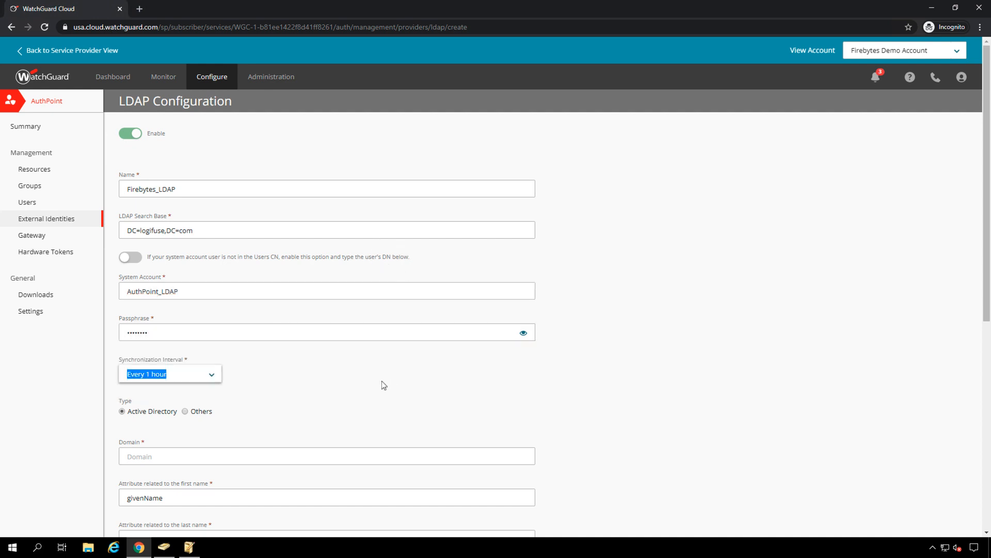
click(270, 380)
Set the Domain of the LDAP configuration to logifuse.com.
scroll(221, 394, down, 1)
click(221, 424)
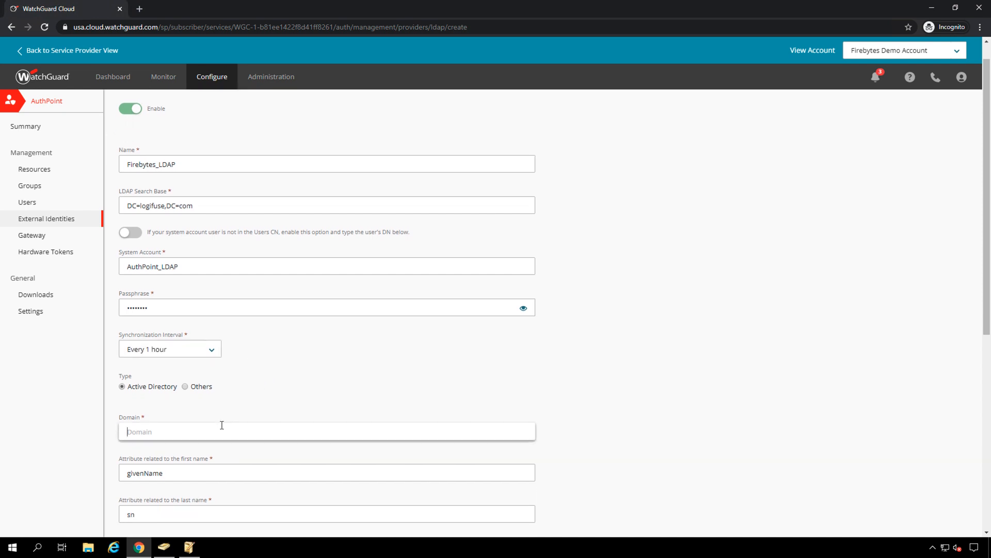
text(logifuse.com)
key(Tab)
Set the LDAP Server Address to 10.50.0.2.
scroll(305, 388, down, 3)
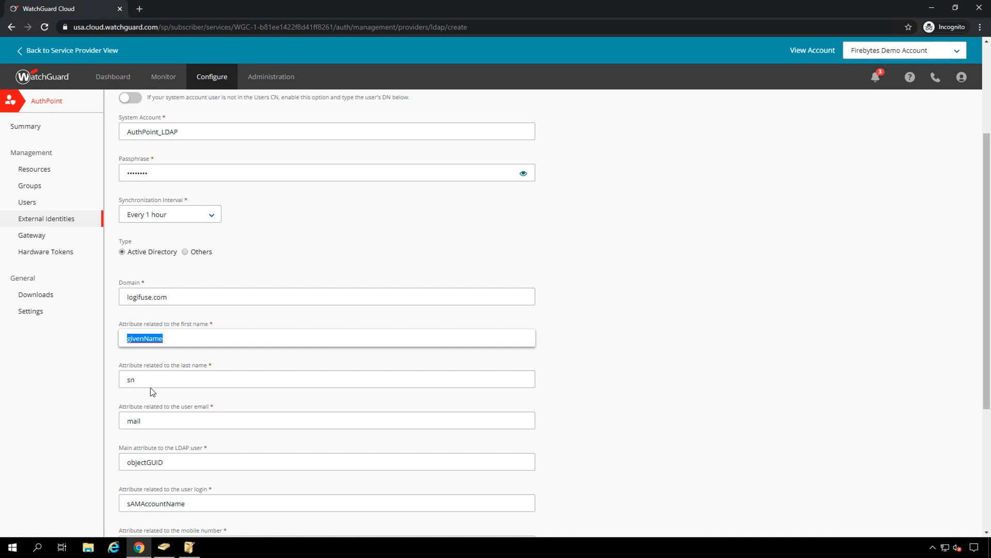
scroll(131, 391, down, 3)
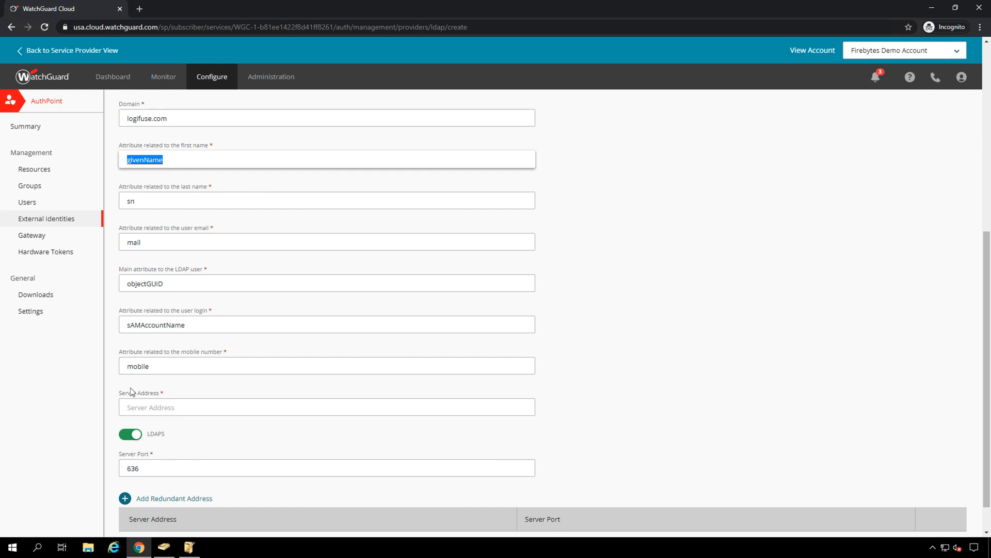
scroll(132, 391, down, 1)
click(160, 366)
text(10)
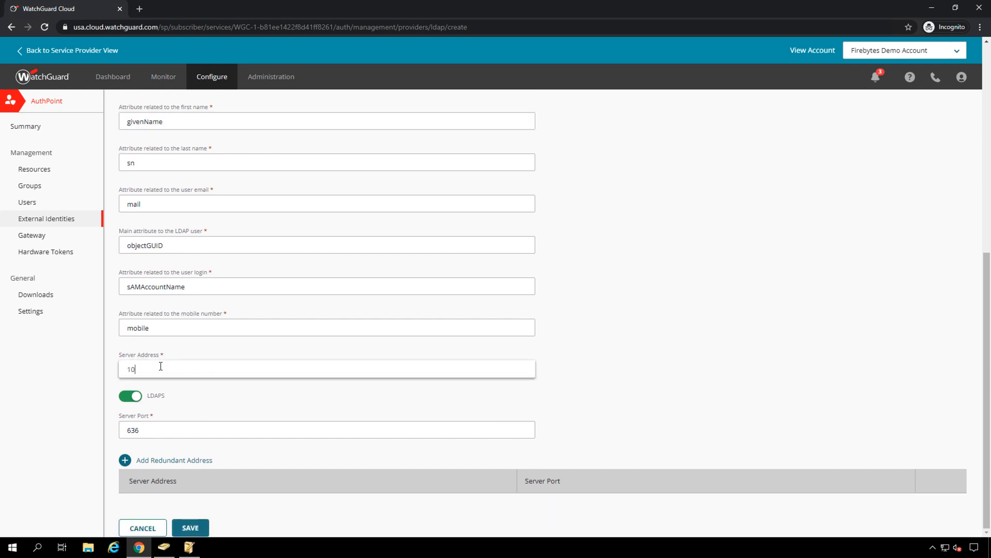
text(.50.0.2)
Review the LDAP settings, then examine the Employees organizational unit and its properties in Active Directory Users and Computers.
scroll(597, 343, up, 7)
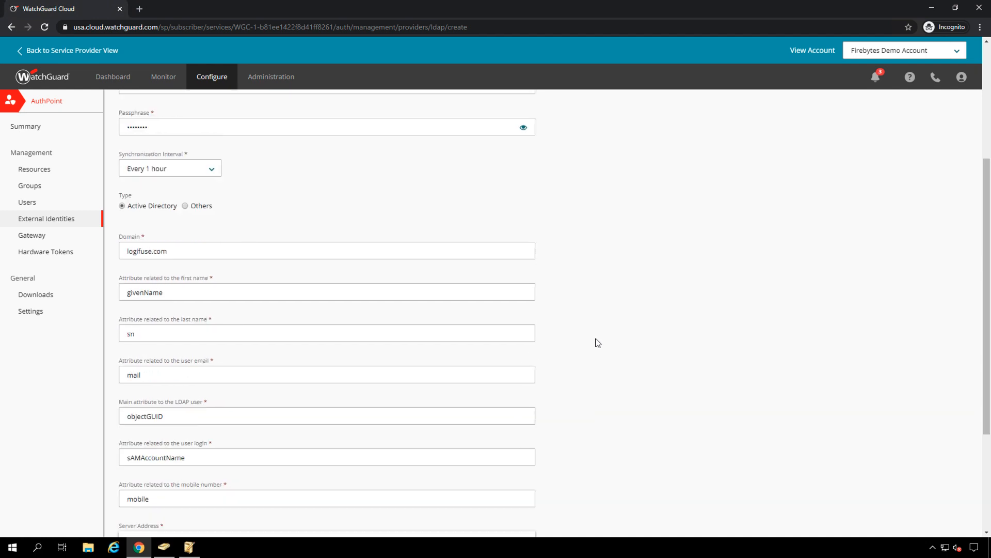
scroll(597, 343, up, 1)
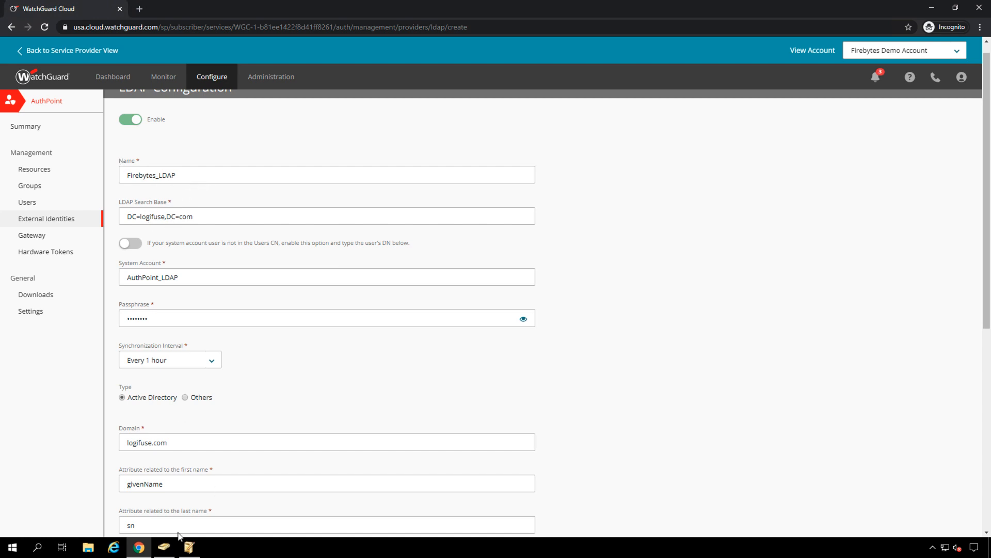
mouse_move(185, 547)
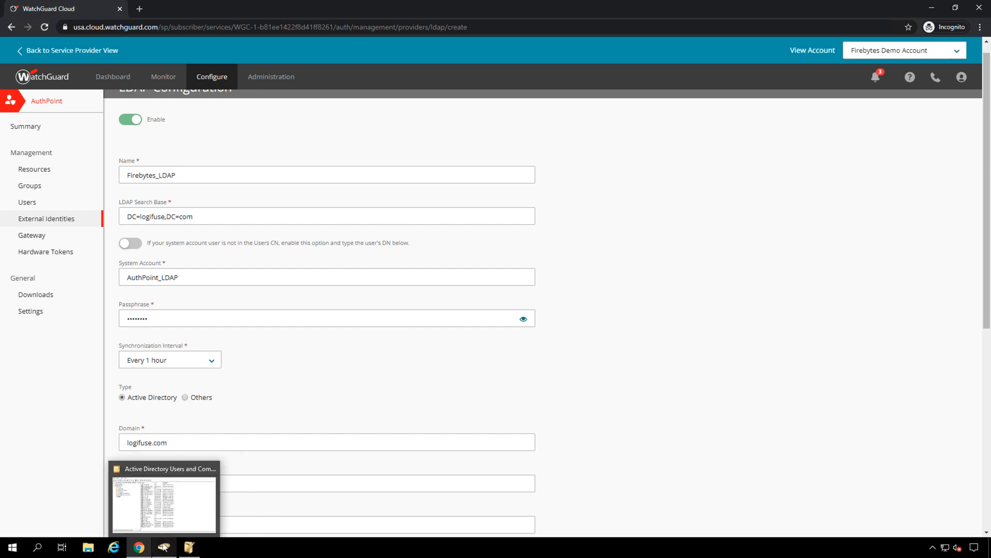
click(179, 484)
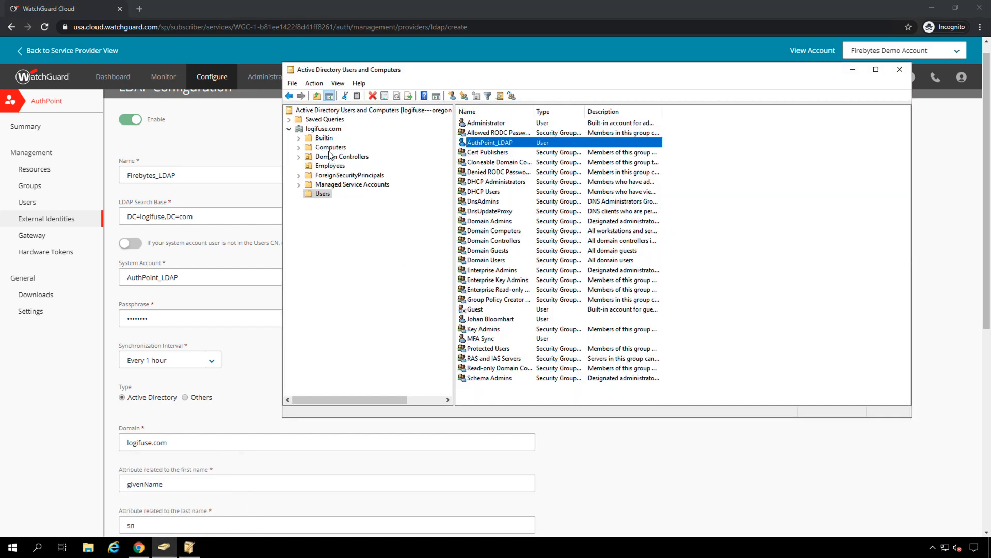
click(190, 547)
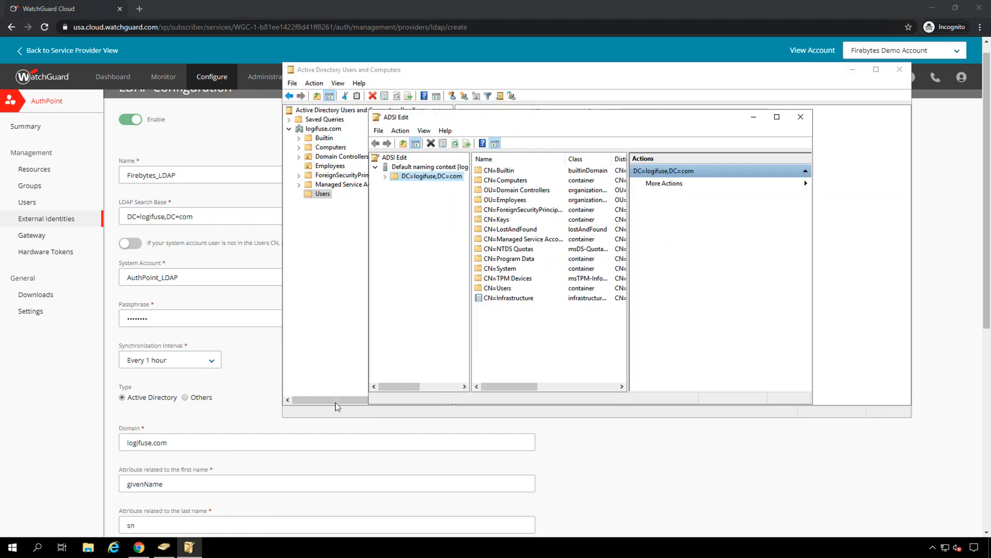
click(325, 161)
click(325, 162)
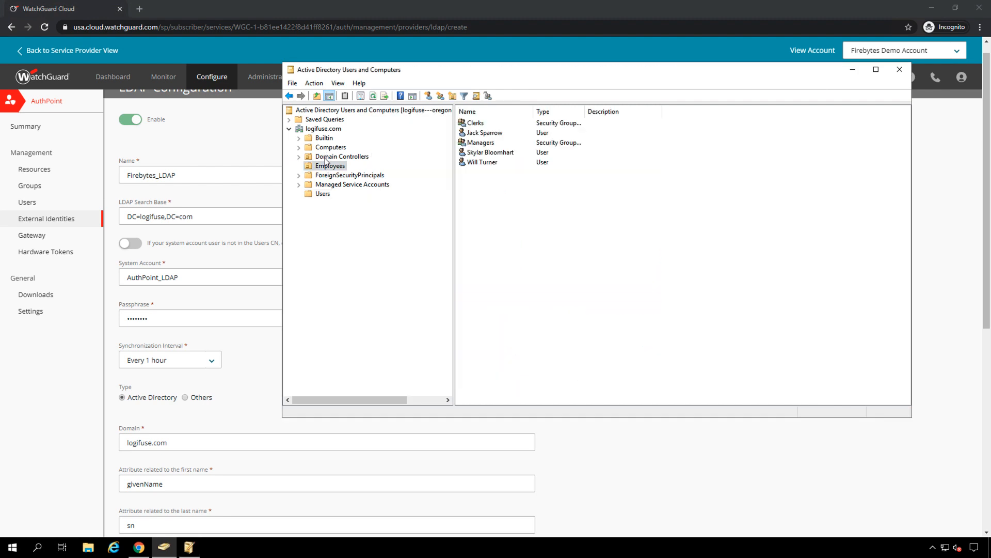
right_click(325, 161)
click(361, 311)
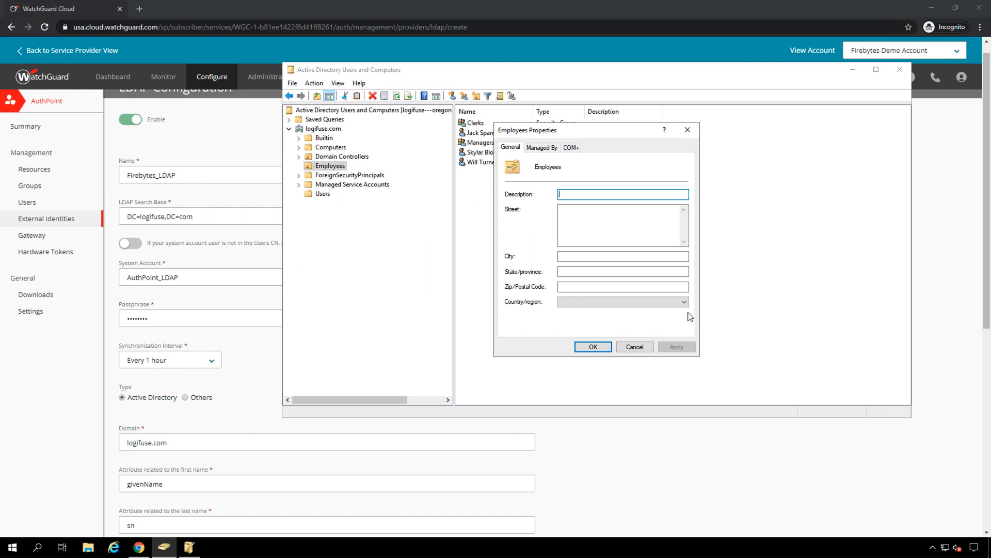
click(635, 345)
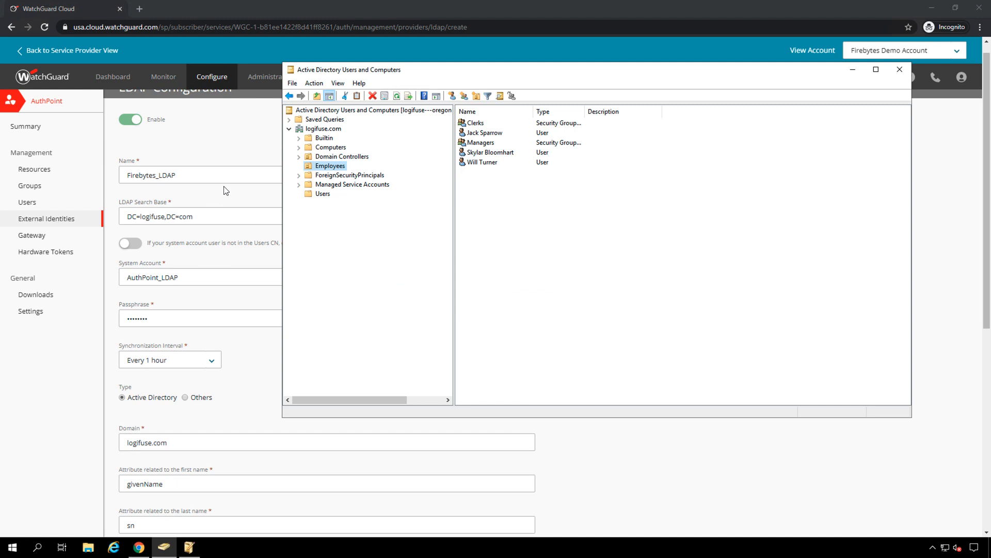
Return to the LDAP configuration in the browser and save the Firebytes_LDAP external identity.
click(224, 186)
scroll(361, 326, down, 7)
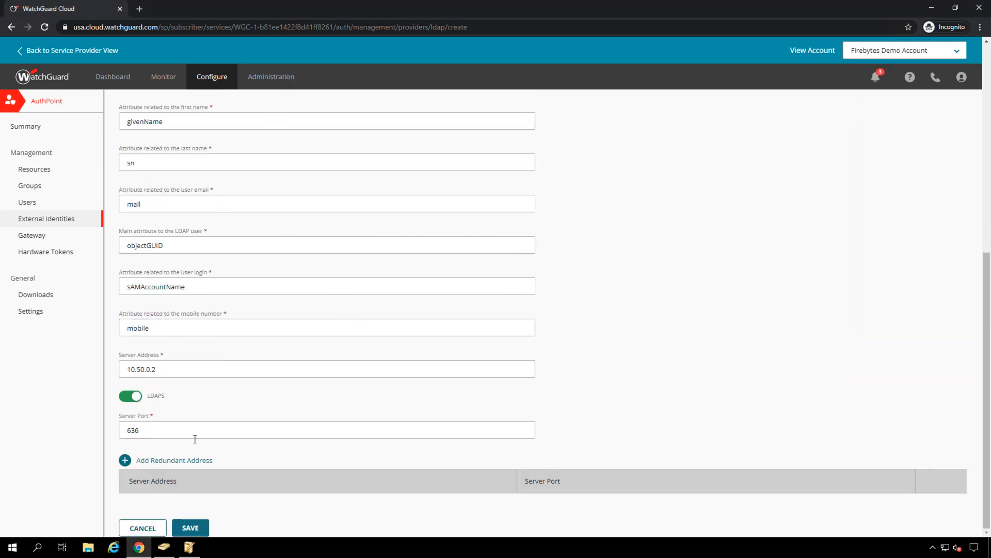
click(199, 523)
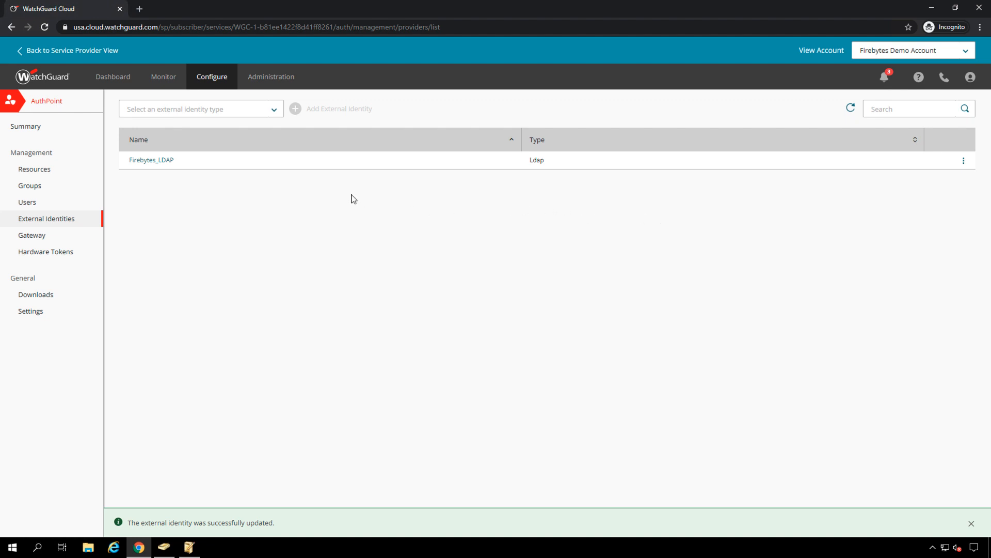
Assign Firebytes_LDAP as the LDAP external identity of the Firebytes Gateway and save the gateway.
click(34, 232)
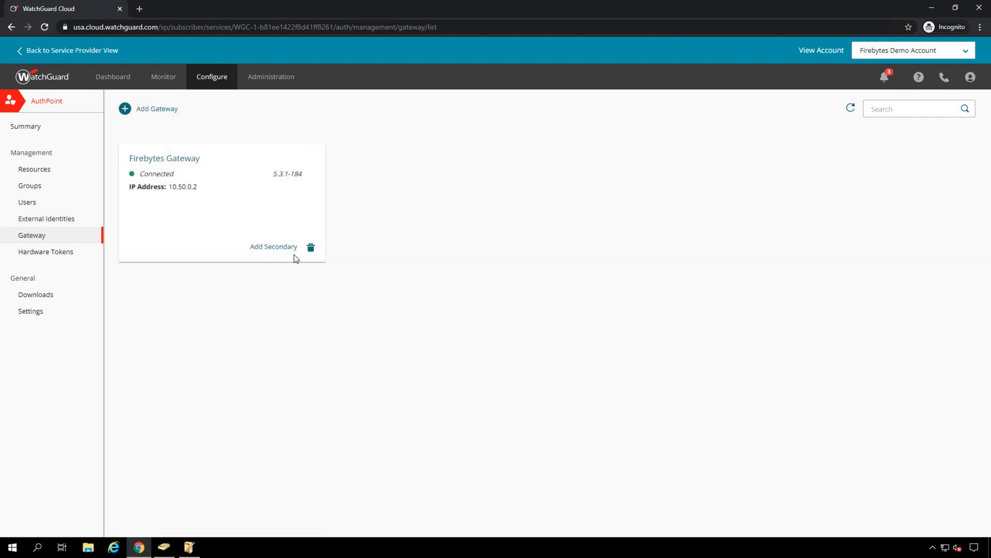
click(175, 157)
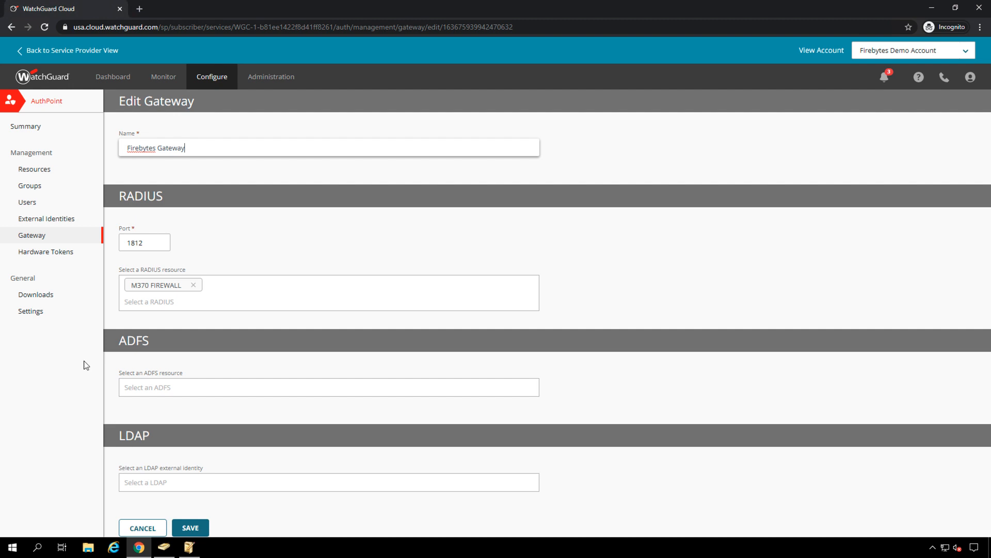
click(161, 481)
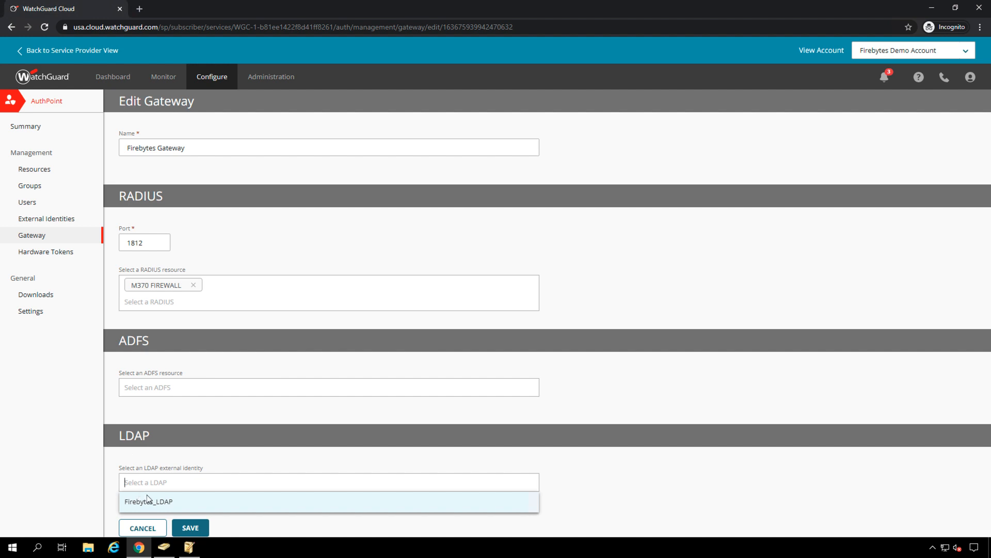
click(148, 496)
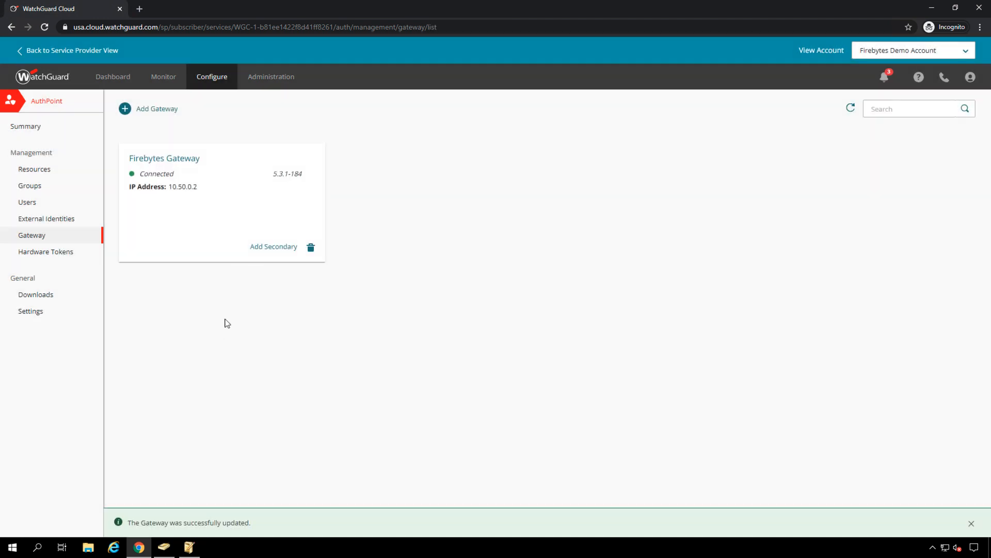
Run a connection check on the Firebytes_LDAP external identity.
click(37, 216)
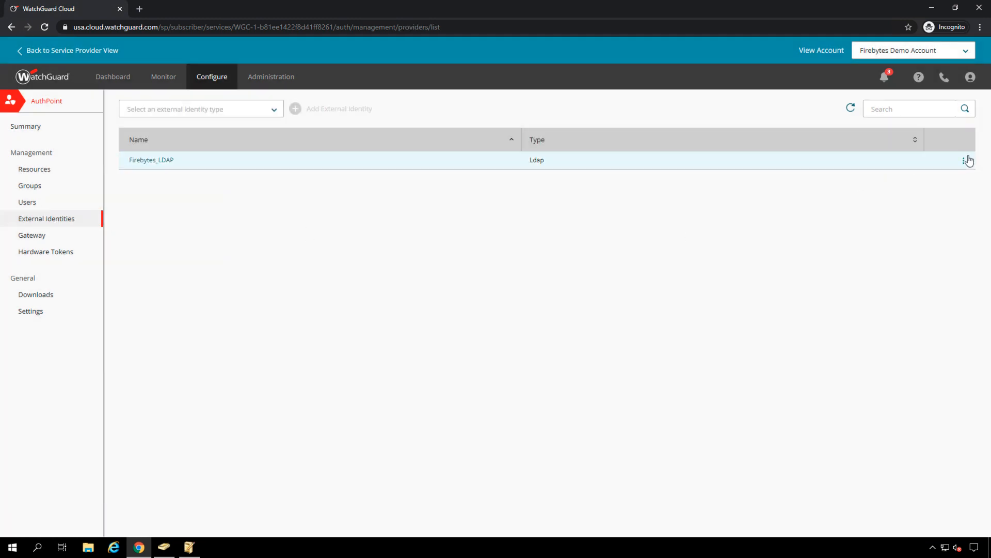
click(965, 159)
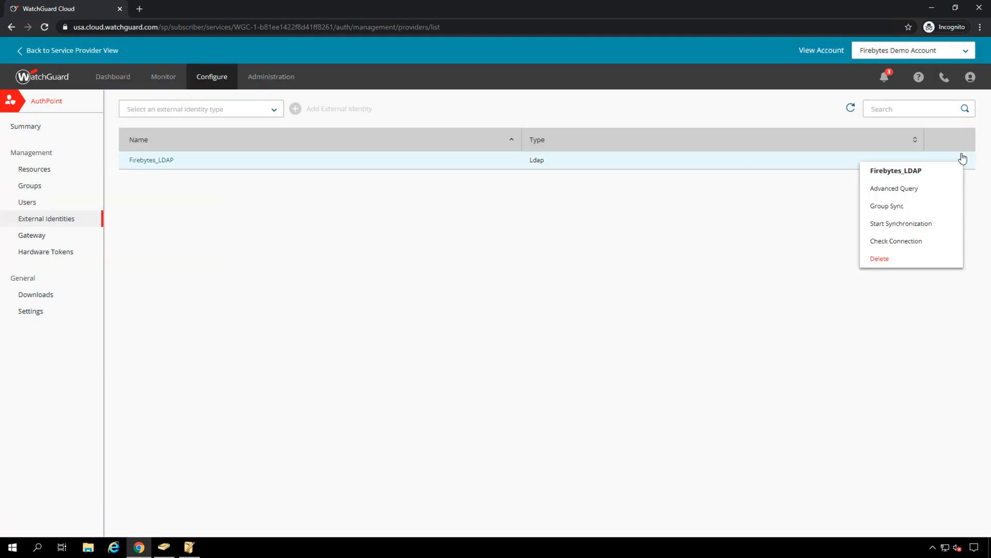
click(904, 238)
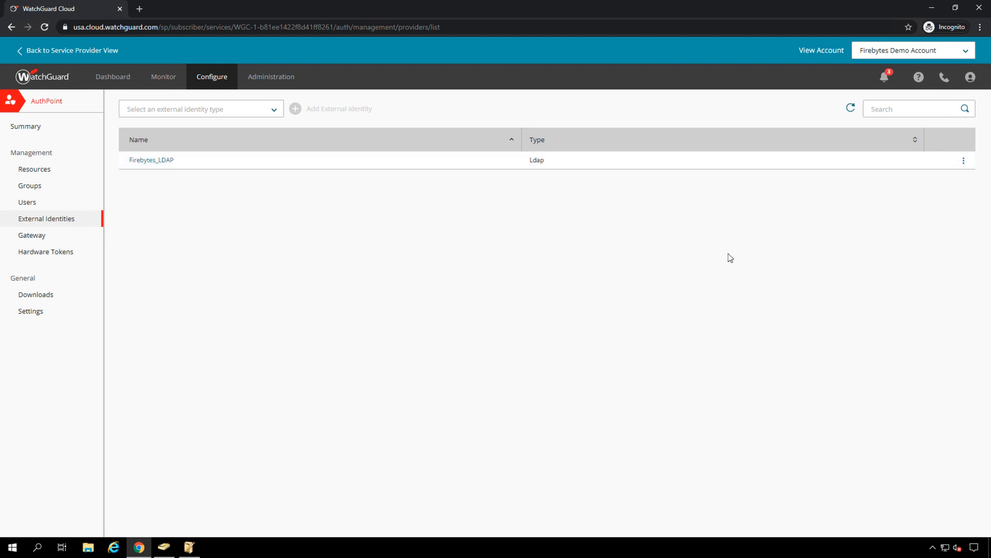
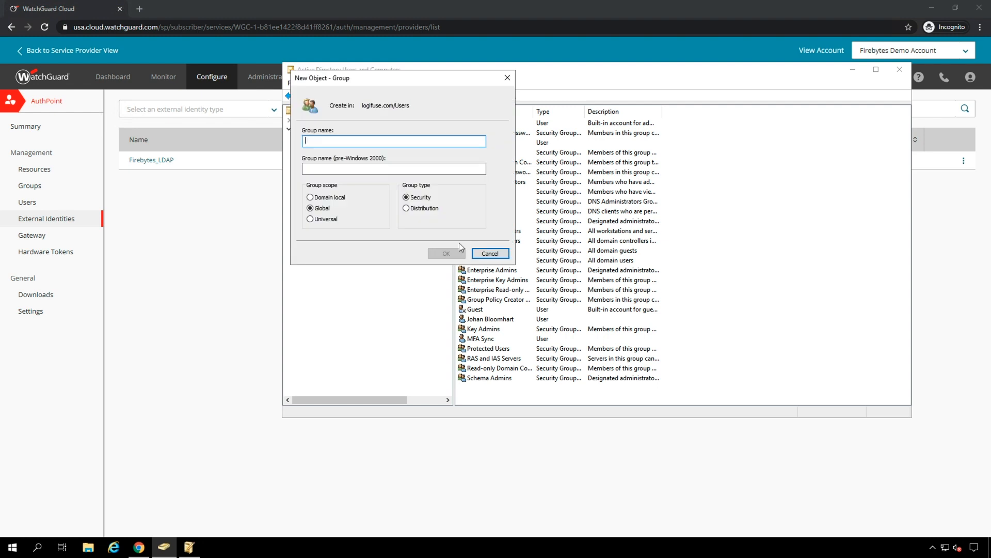
Create a global security group named AuthPoint_Sync in the Users container of Active Directory.
text(Sync)
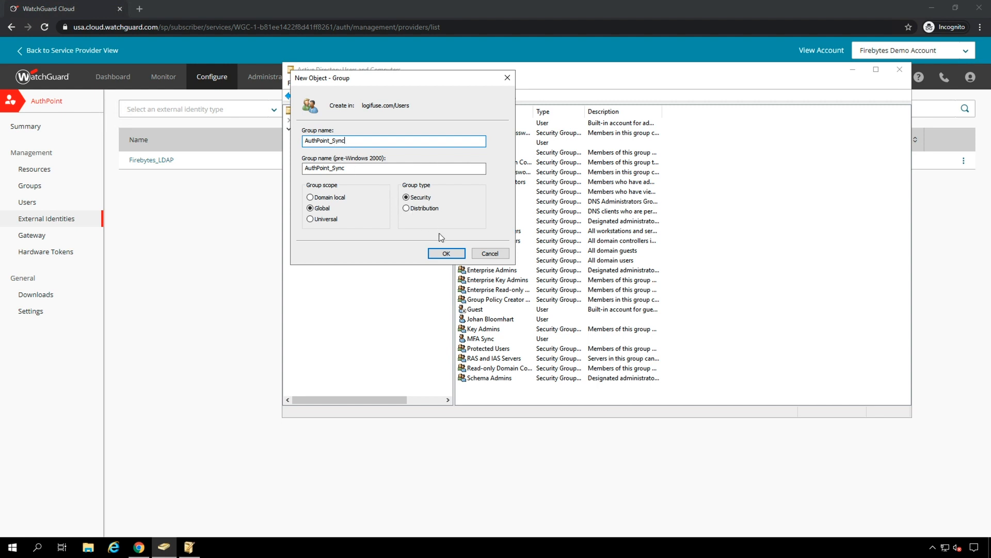
click(445, 252)
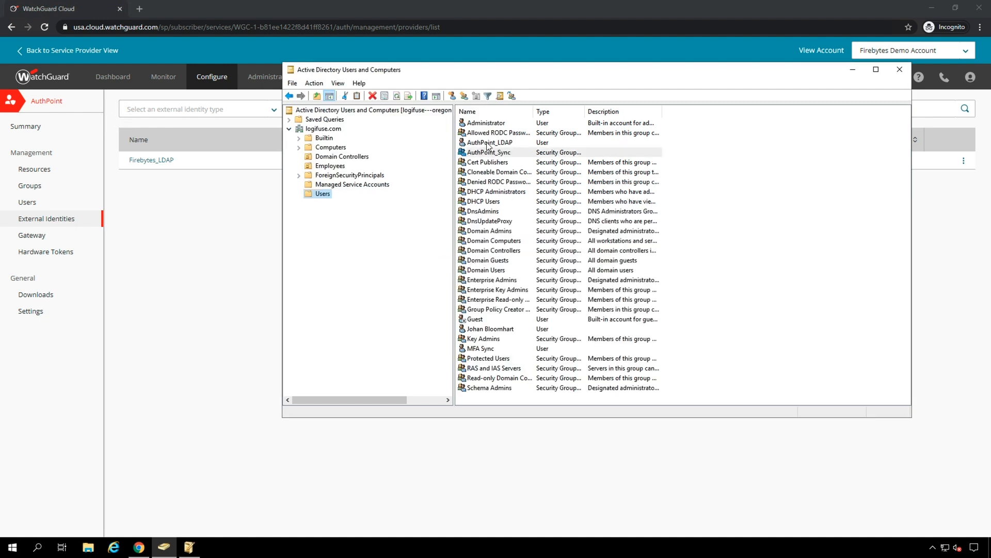
Add the last user listed in the Employees organizational unit to the AuthPoint_Sync group and save the user's properties.
click(326, 165)
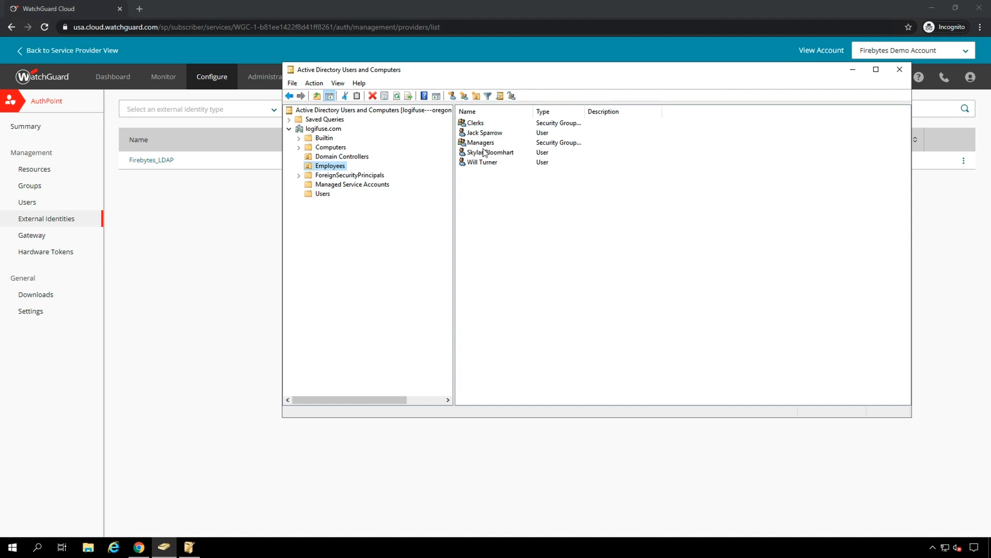
double_click(482, 161)
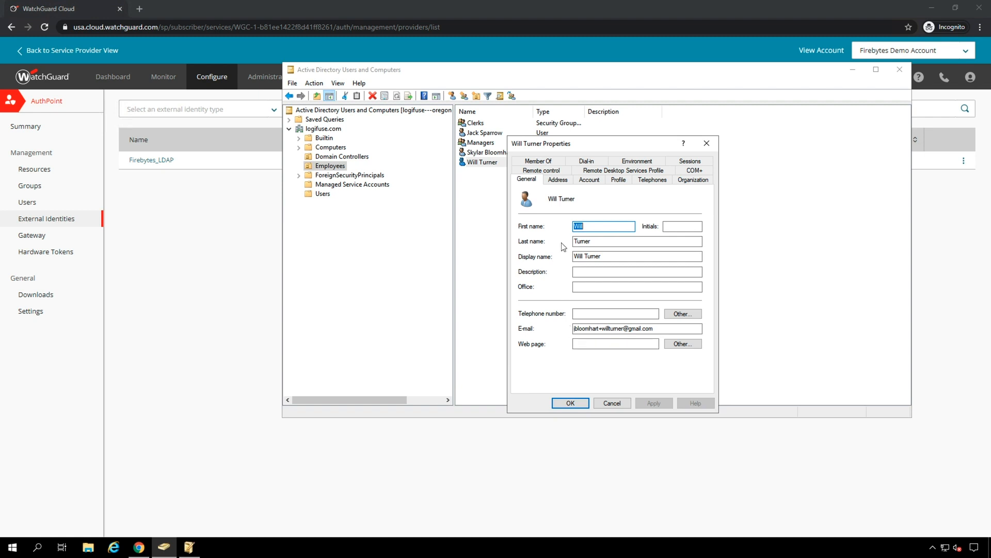
click(539, 160)
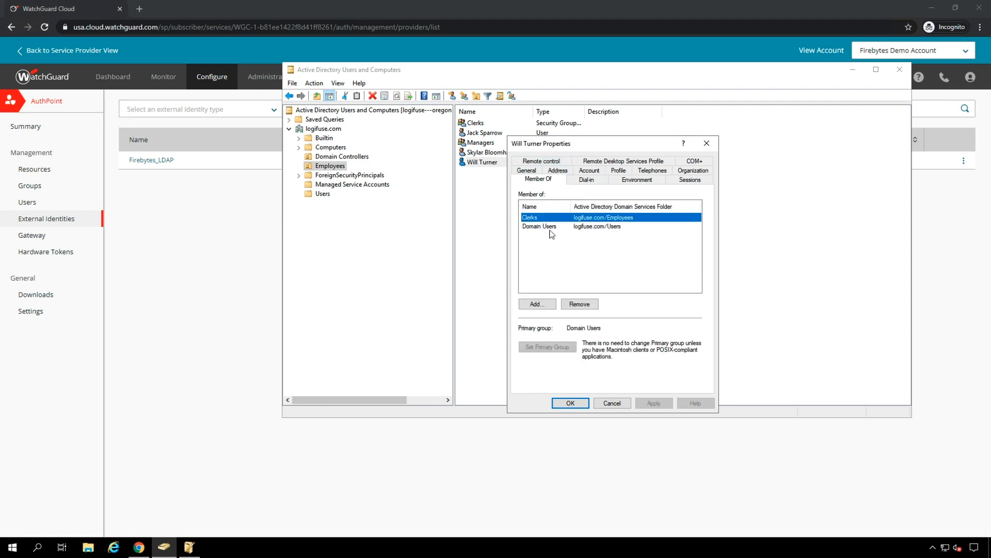
click(537, 304)
text(authpoint)
key(Return)
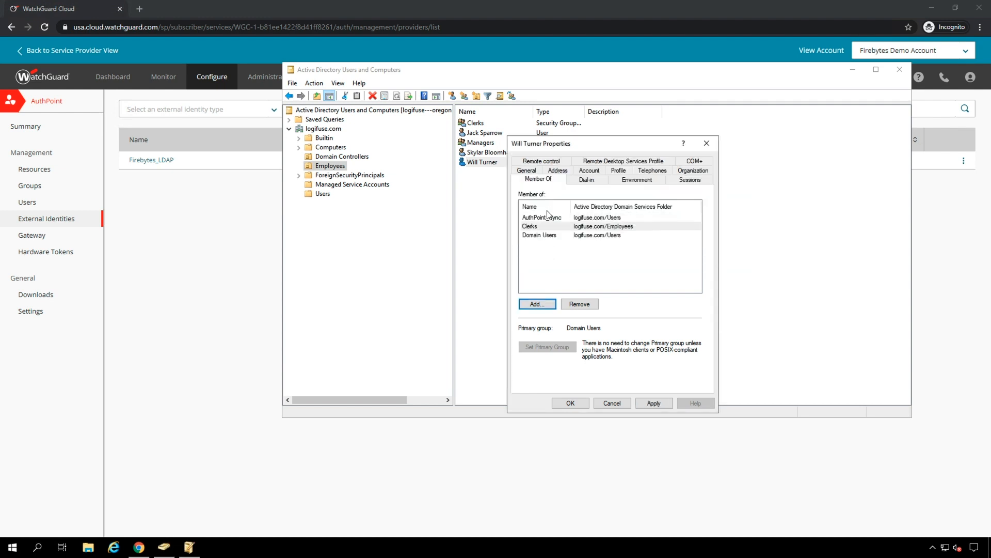
click(571, 401)
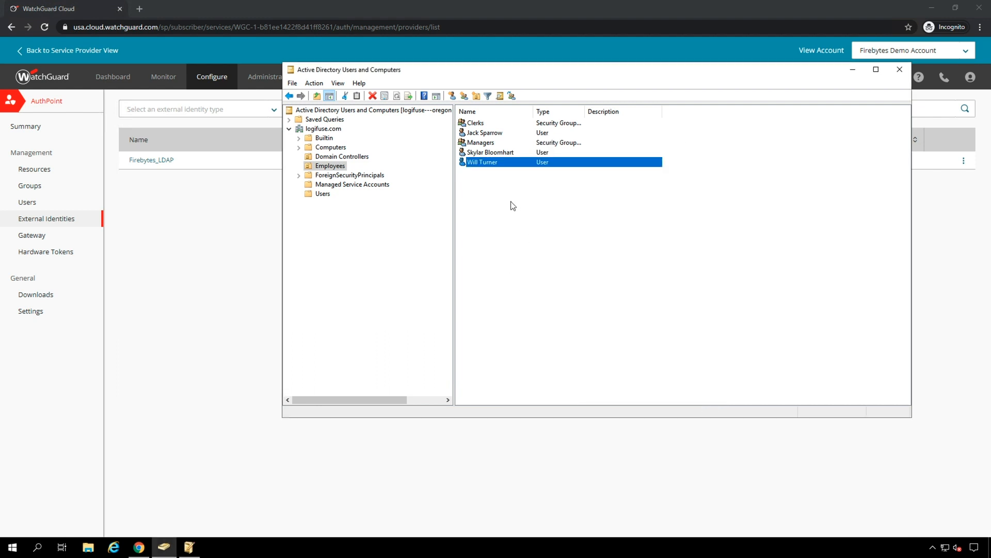
Return to the browser and add a group sync to Firebytes_LDAP, mapping the AuthPoint_Sync LDAP group to the Firebytes Demo group.
click(206, 237)
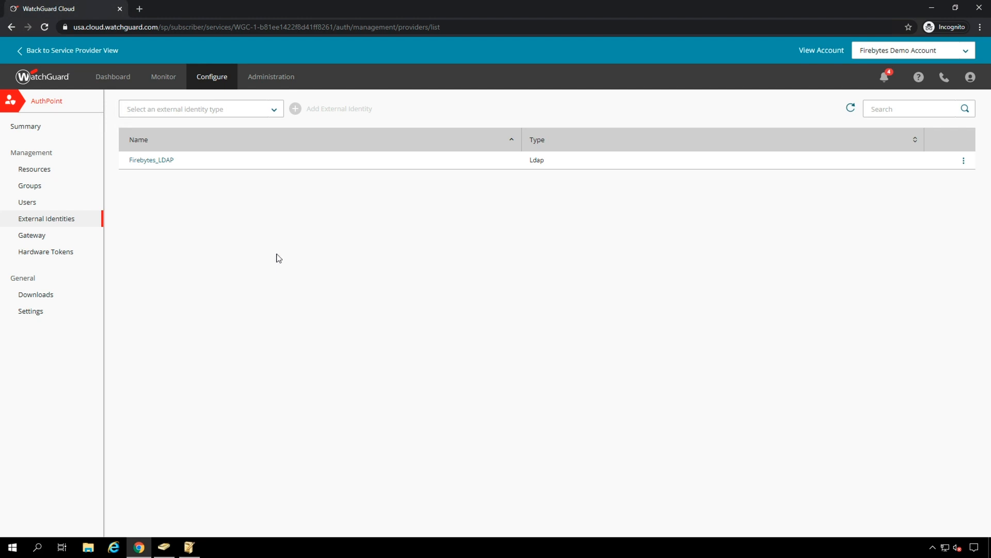
click(963, 158)
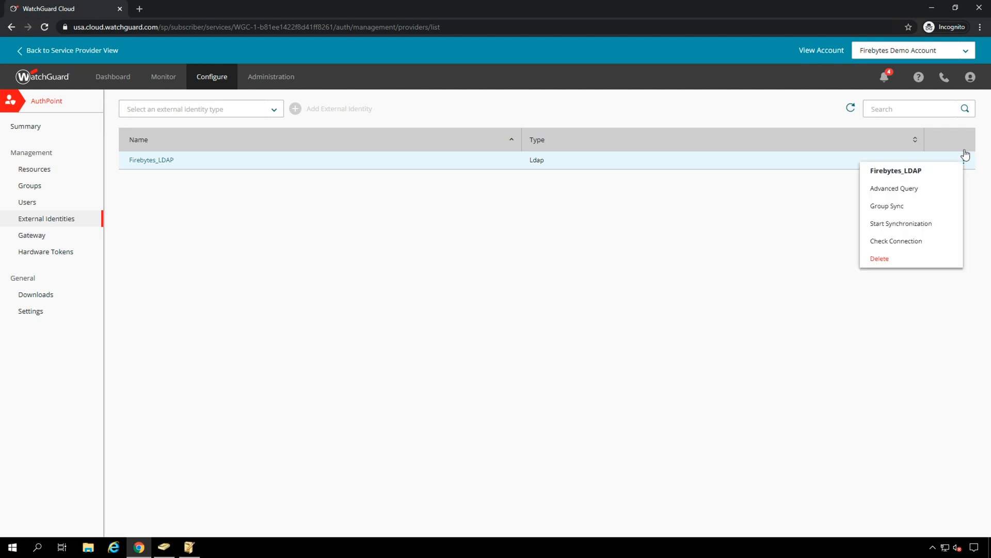
click(898, 205)
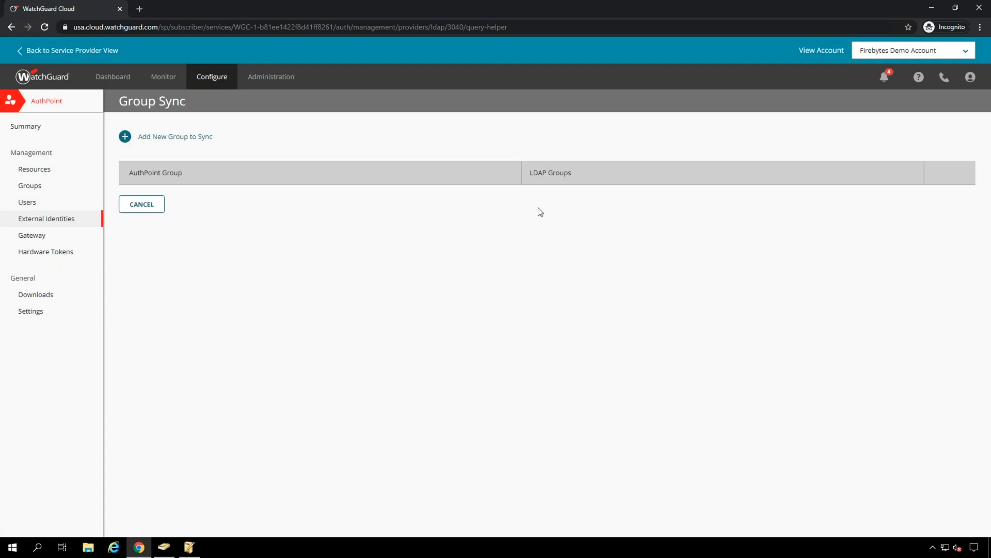
click(154, 137)
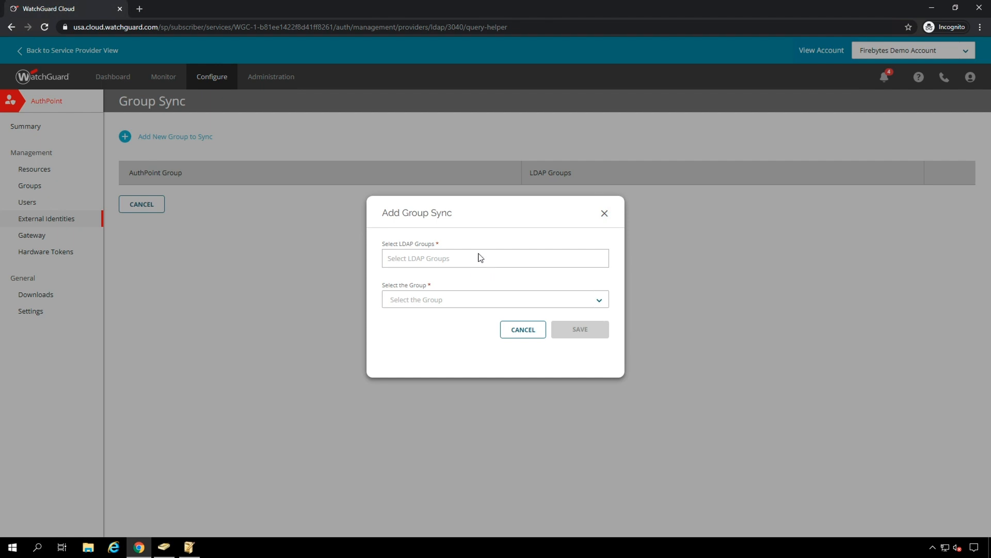
click(480, 259)
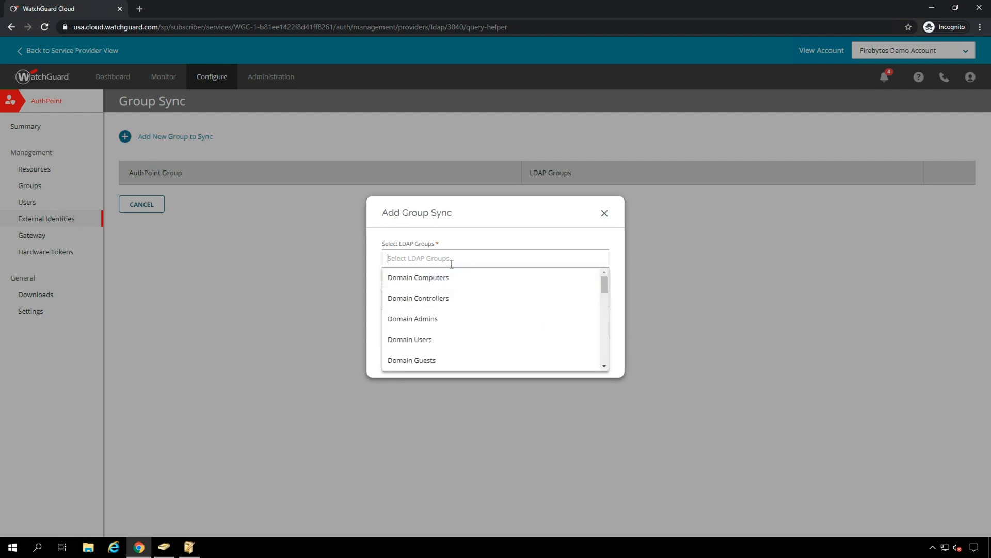
text(auth)
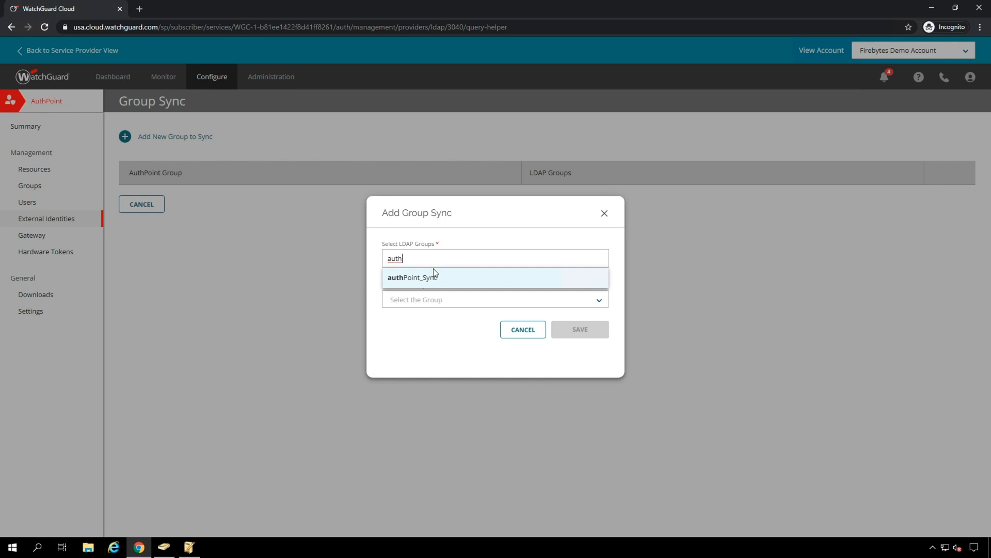
click(433, 269)
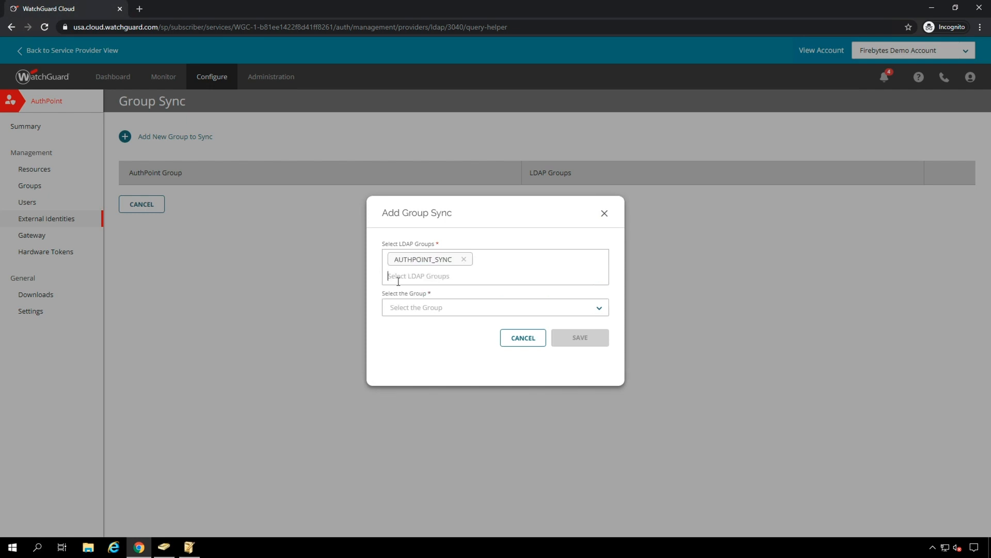
click(423, 306)
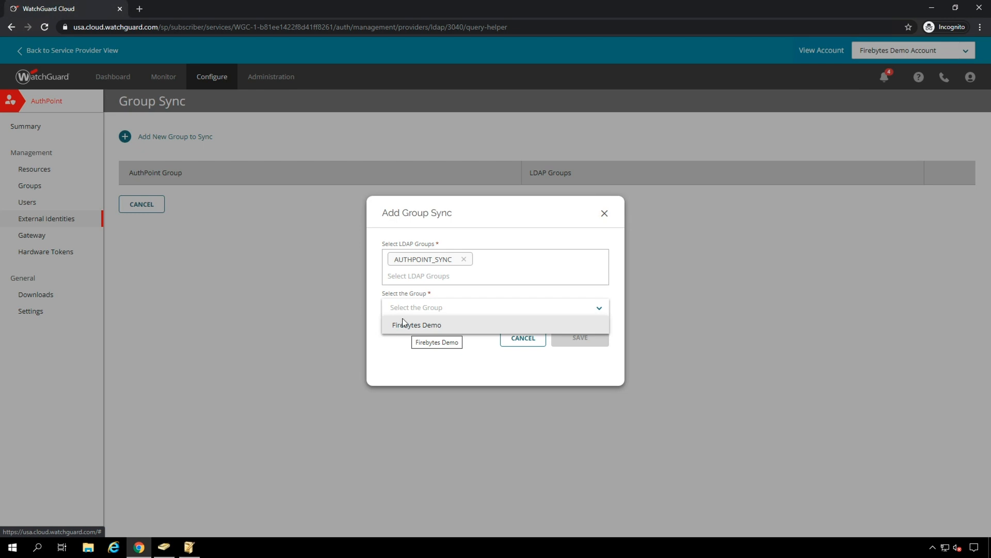
click(402, 324)
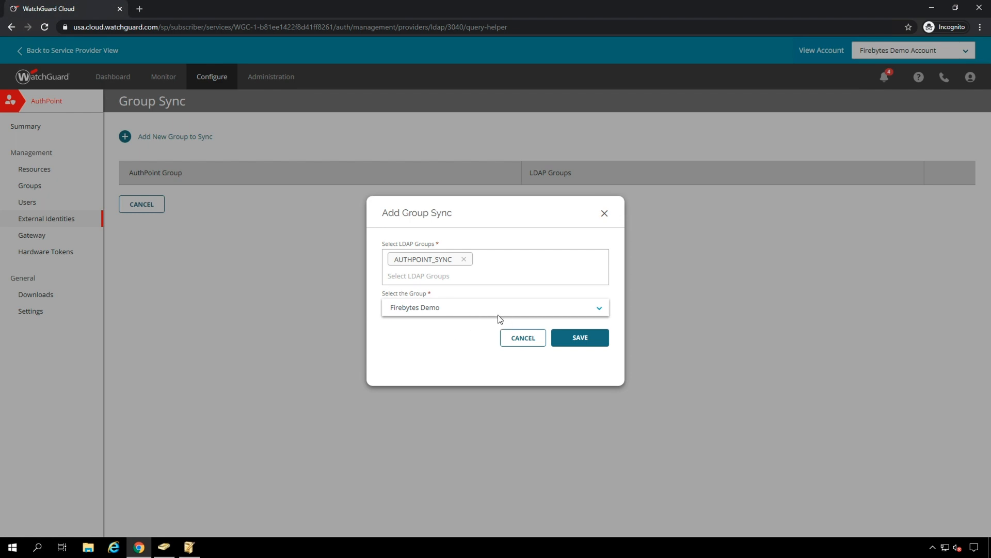
click(570, 336)
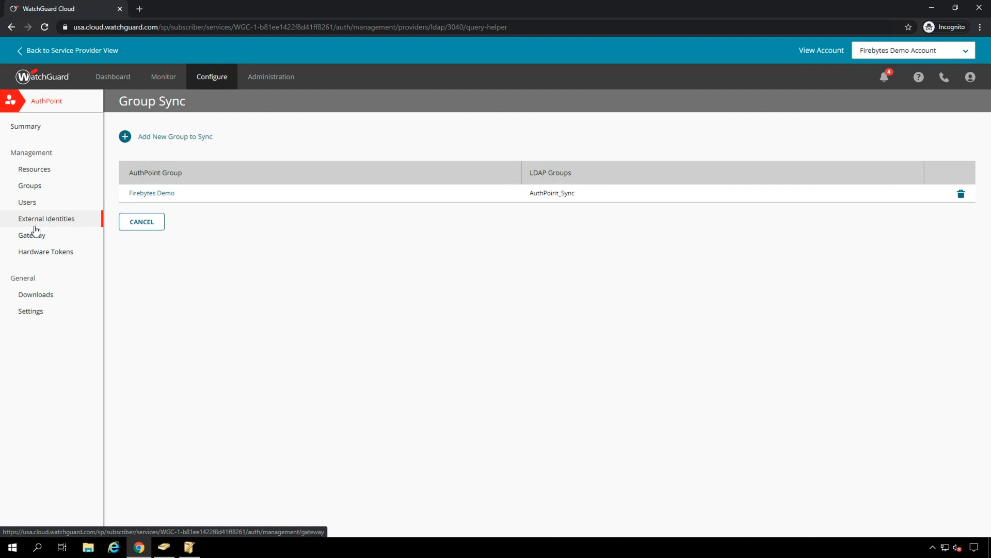
Start a manual synchronization of the Firebytes_LDAP external identity.
click(62, 216)
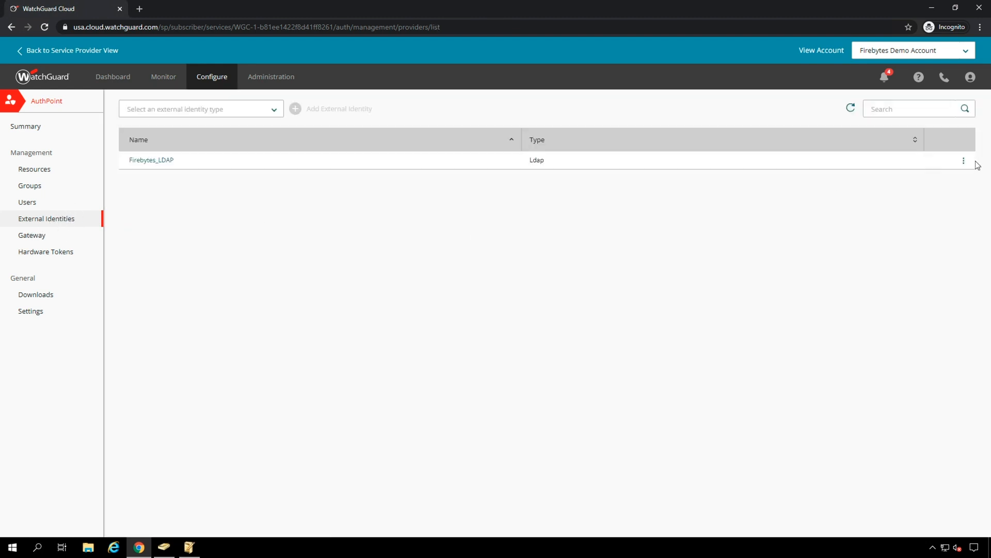
click(966, 159)
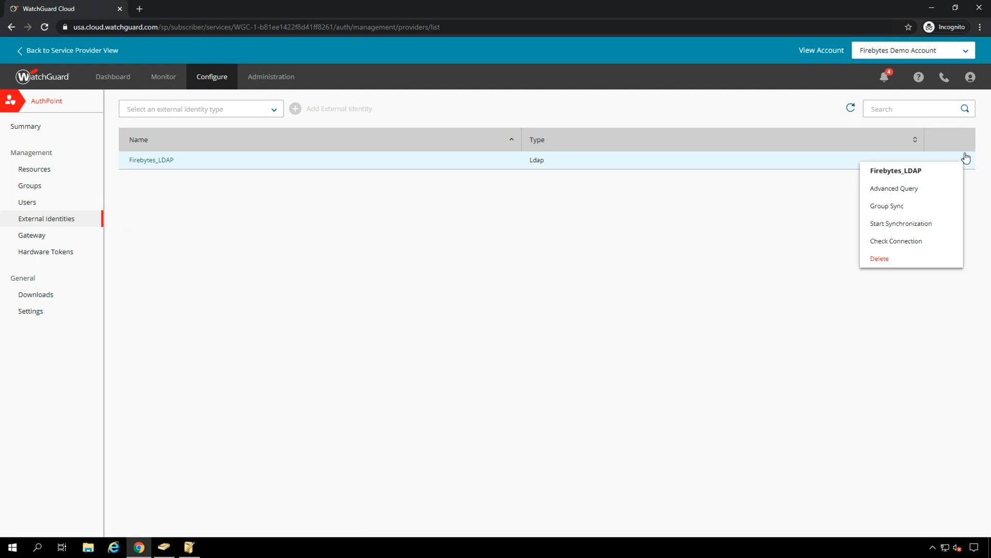
click(909, 222)
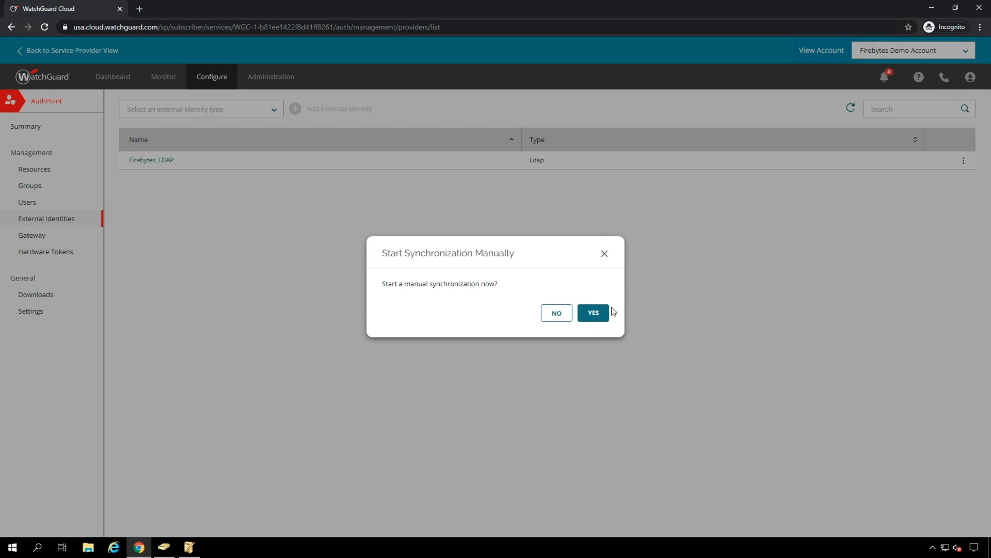
click(593, 312)
click(592, 311)
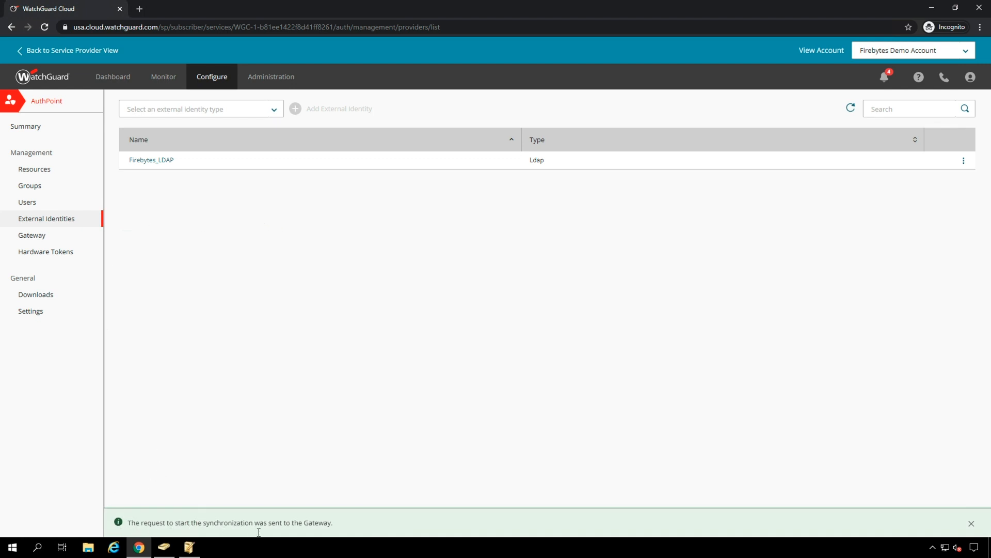
Open the Firebytes_LDAP configuration and review its synchronization interval.
click(40, 214)
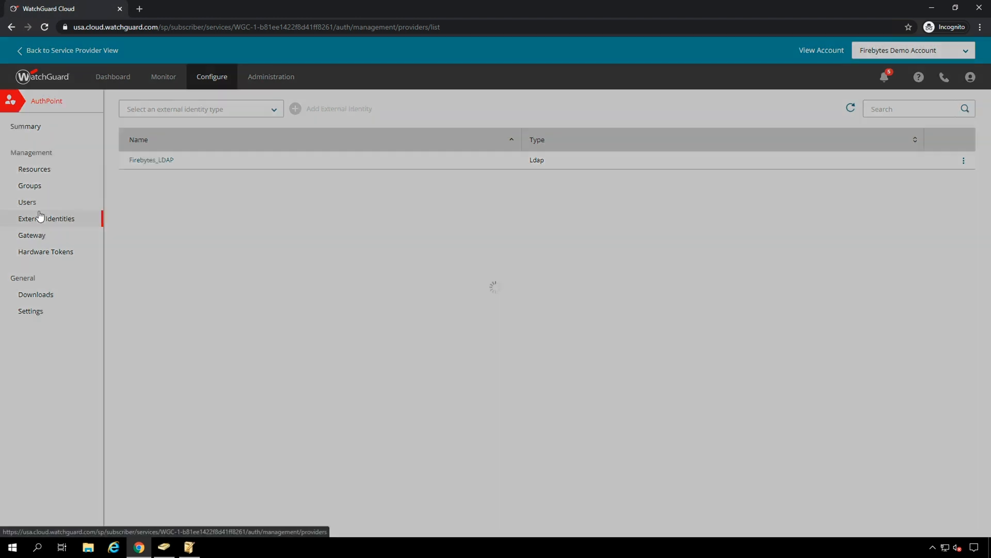
click(147, 159)
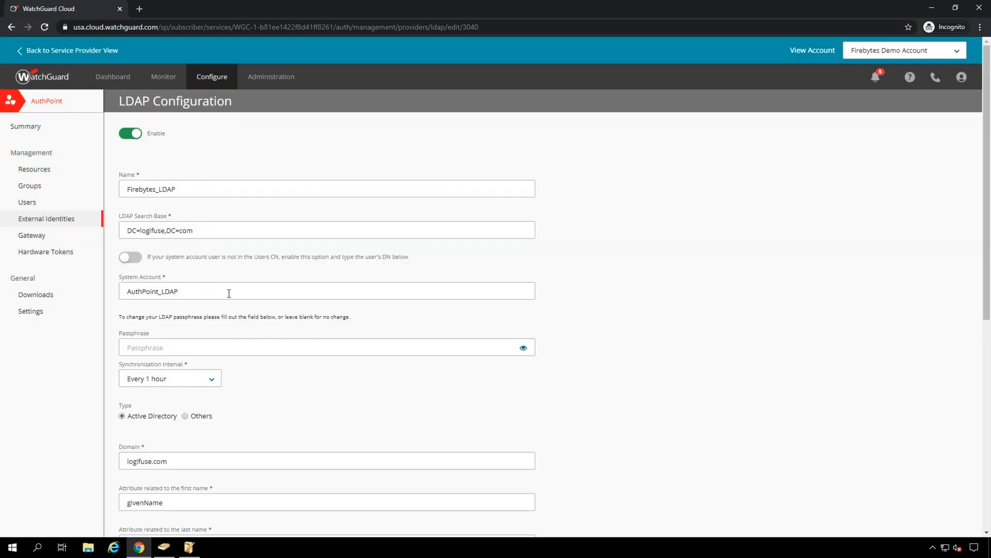
scroll(235, 307, down, 1)
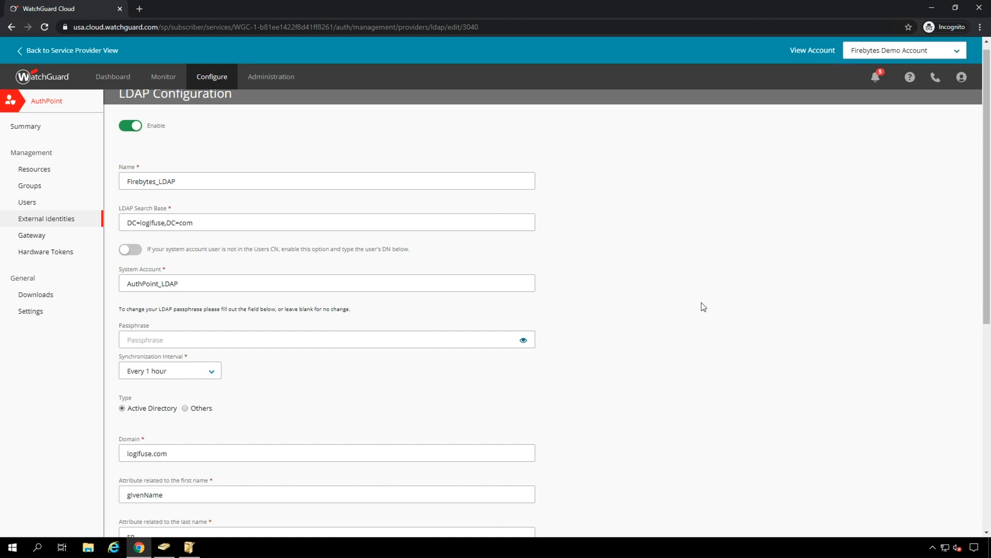
Check the recent alerts for the LDAP sync result and view the AuthPoint users list.
click(874, 75)
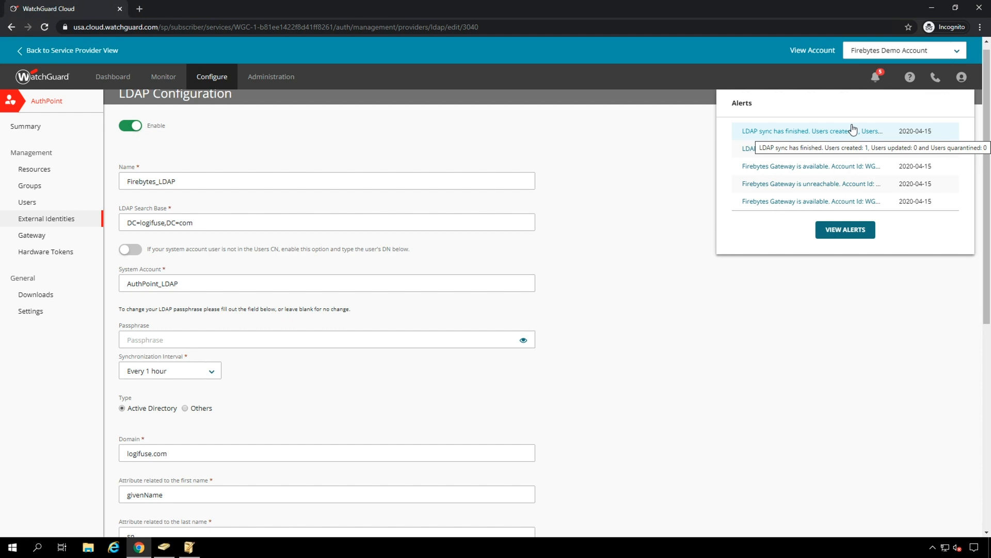
click(195, 136)
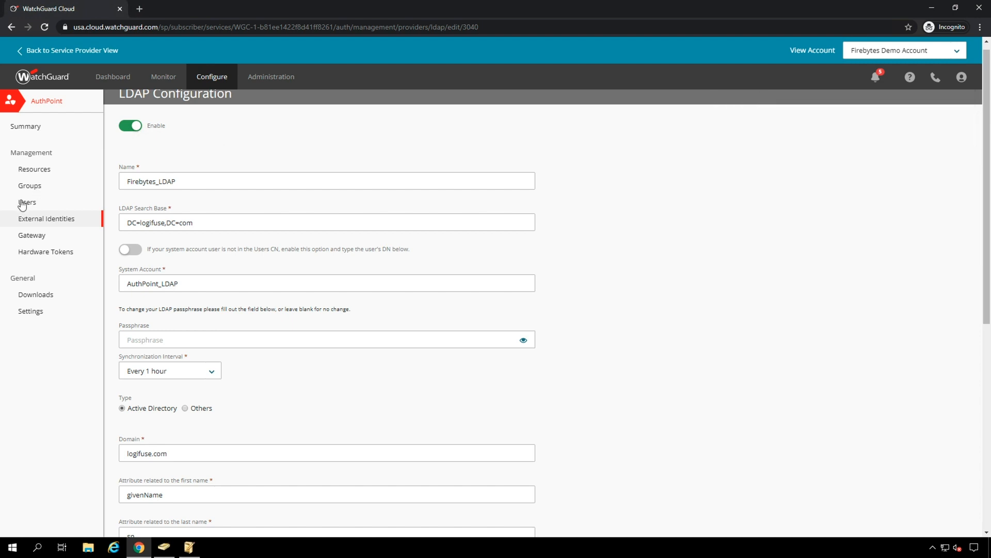
click(23, 202)
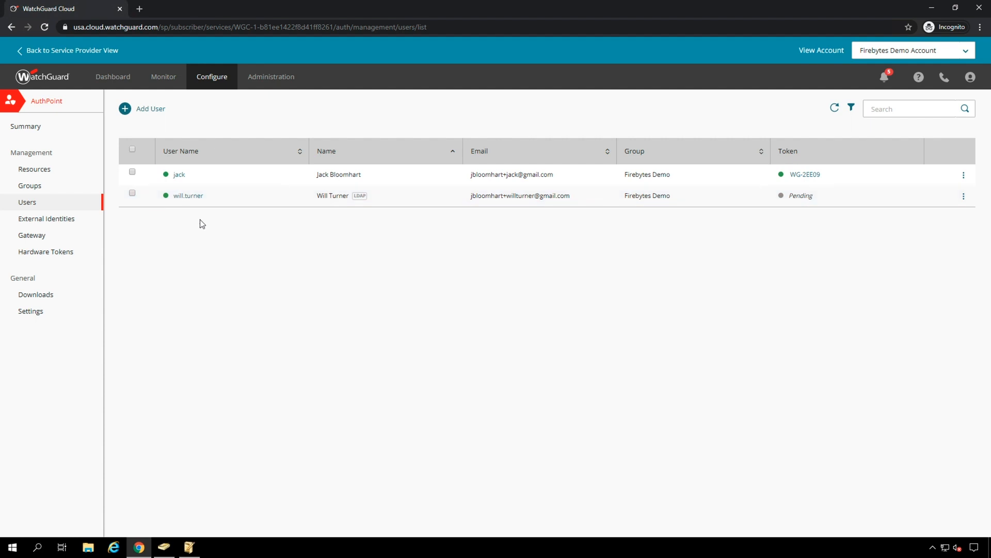
Switch to Active Directory Users and Computers and remove the last user in Employees from the AuthPoint_Sync group.
mouse_move(172, 545)
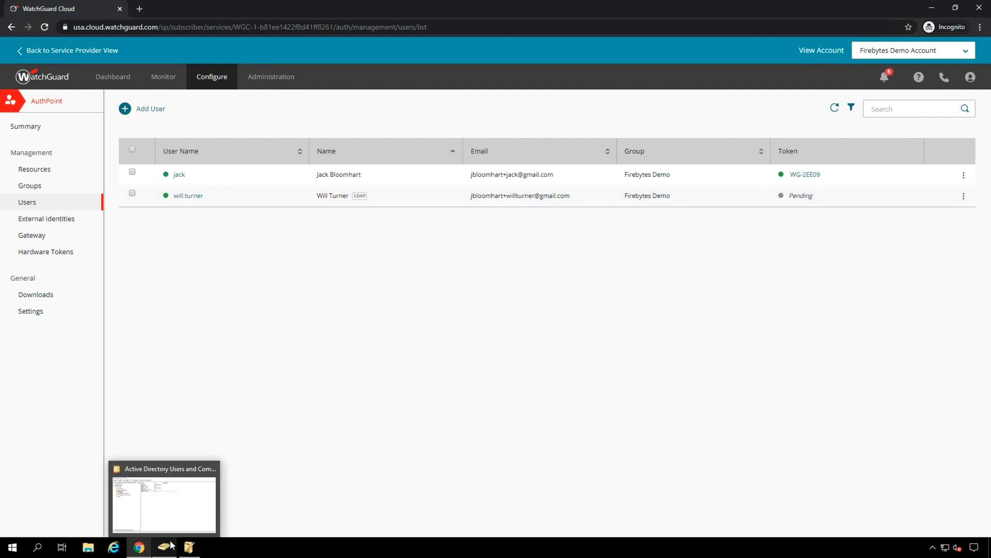
click(166, 500)
double_click(493, 163)
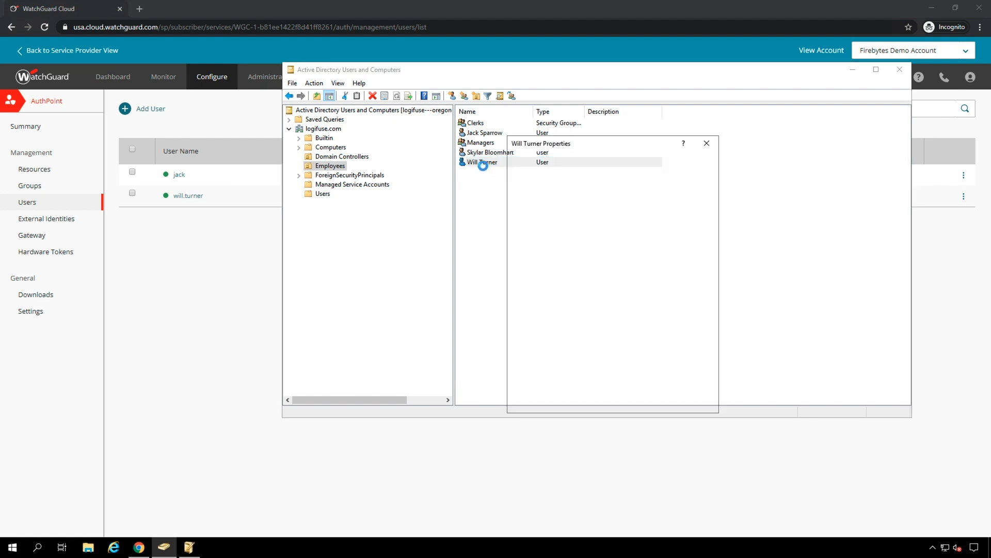
click(538, 162)
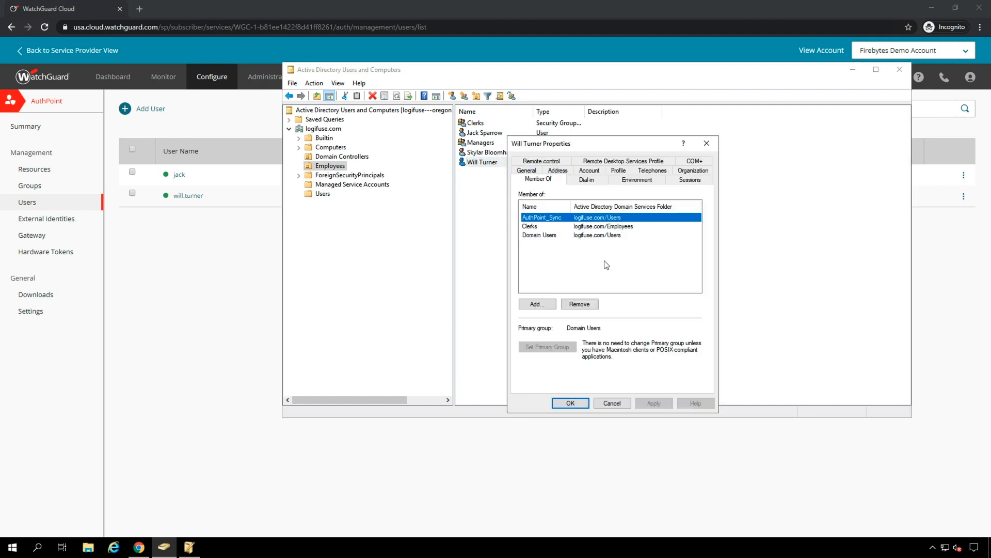
click(582, 303)
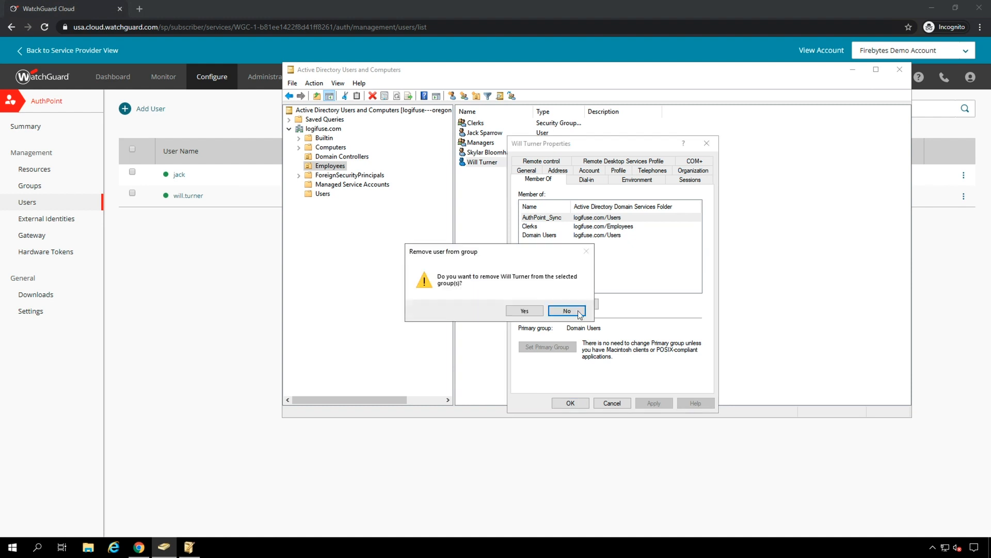
click(525, 311)
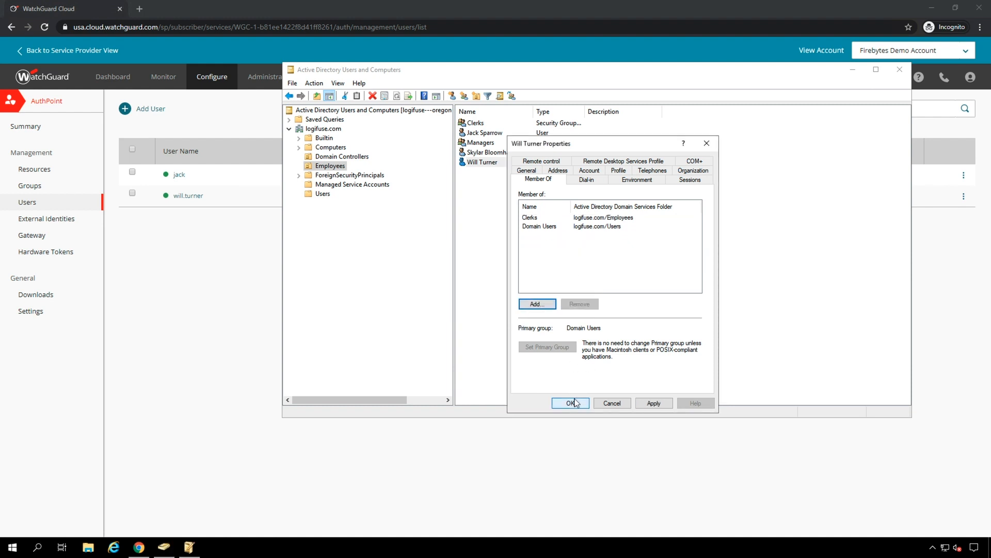
click(570, 403)
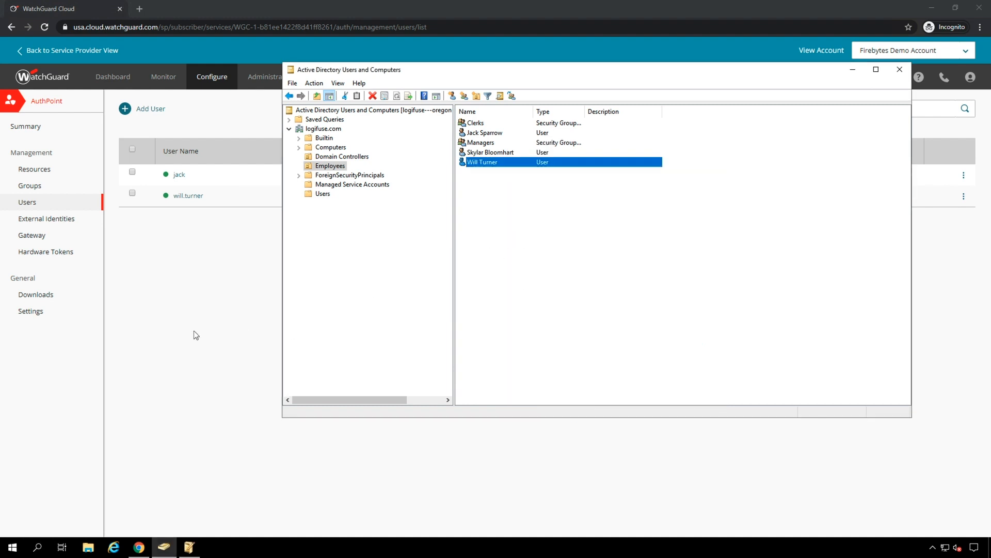
Return to the browser and run another manual synchronization of Firebytes_LDAP after the group membership change.
click(195, 332)
click(60, 216)
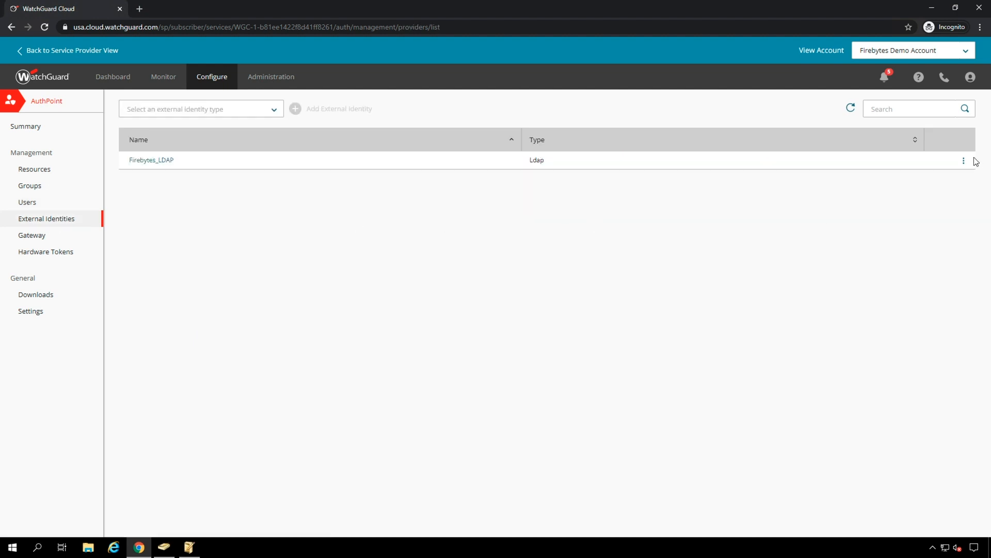
click(964, 161)
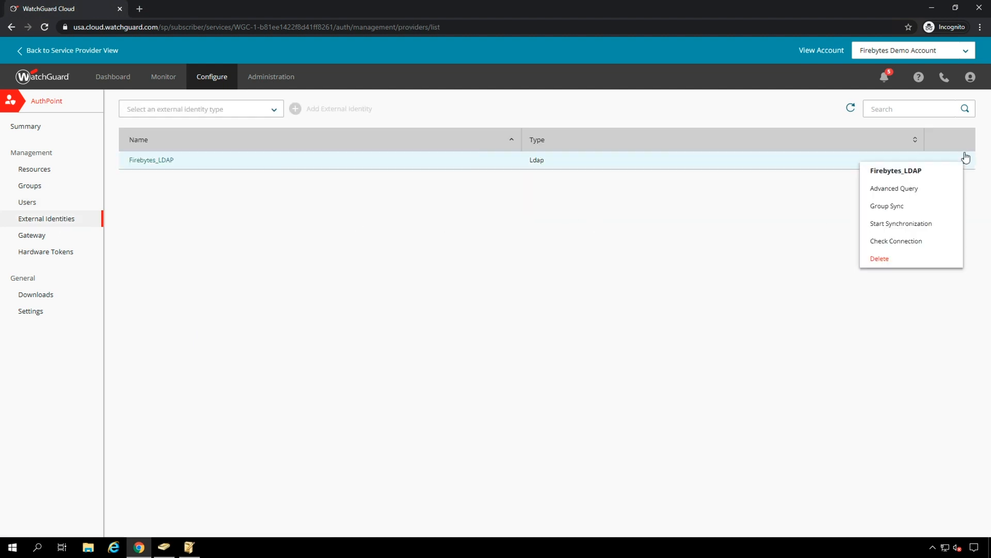
click(901, 216)
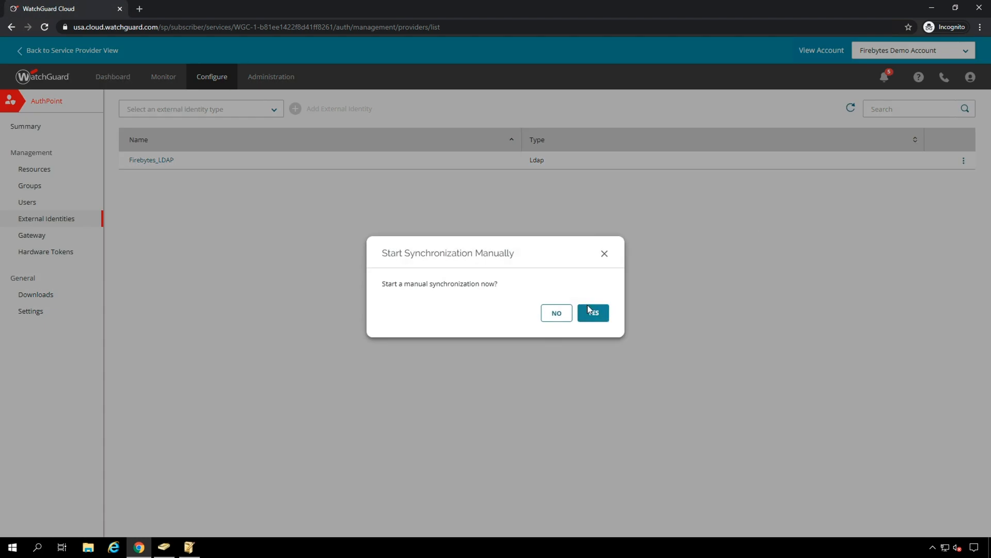
click(589, 310)
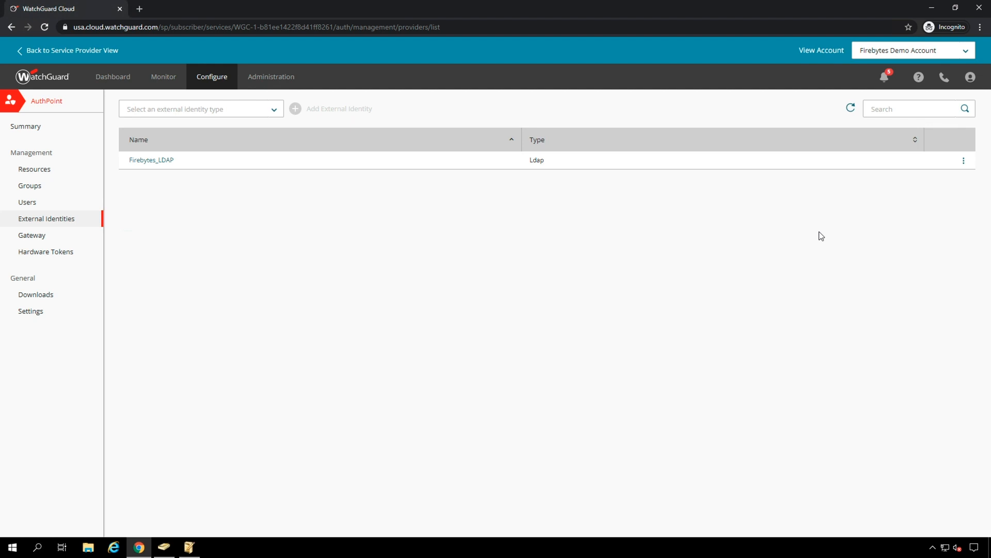
View the AuthPoint users list, read the details of the newest LDAP sync alert, and dismiss them without acknowledging it.
click(28, 203)
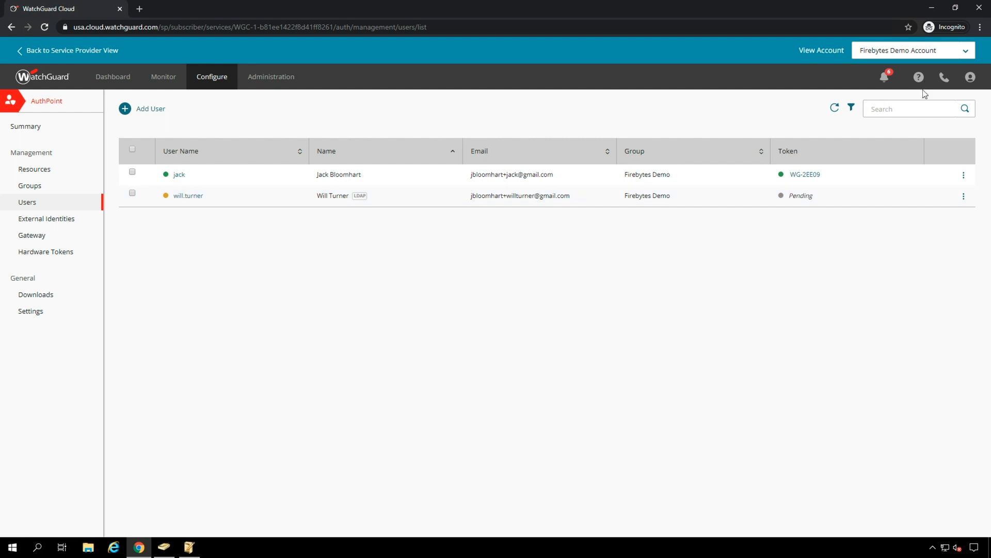
click(894, 77)
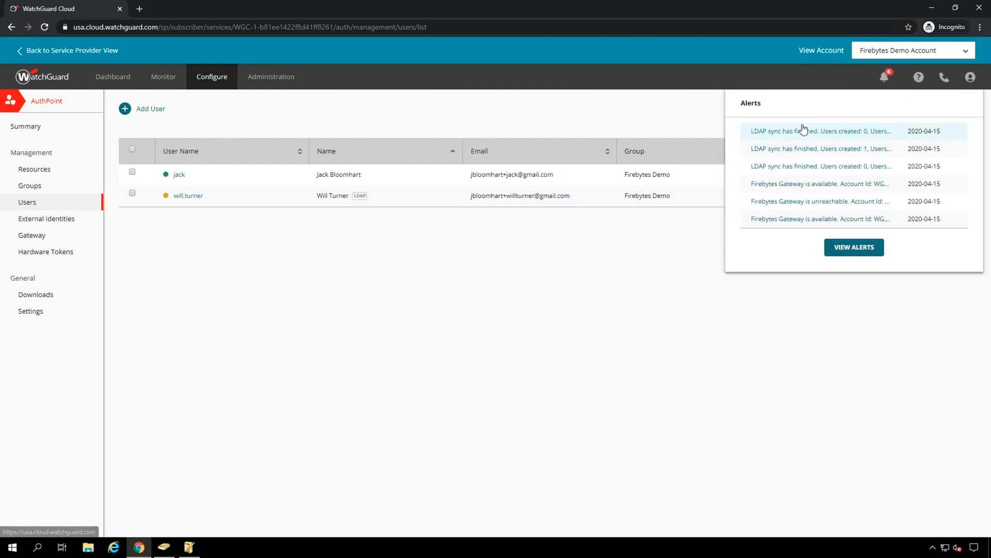
click(799, 129)
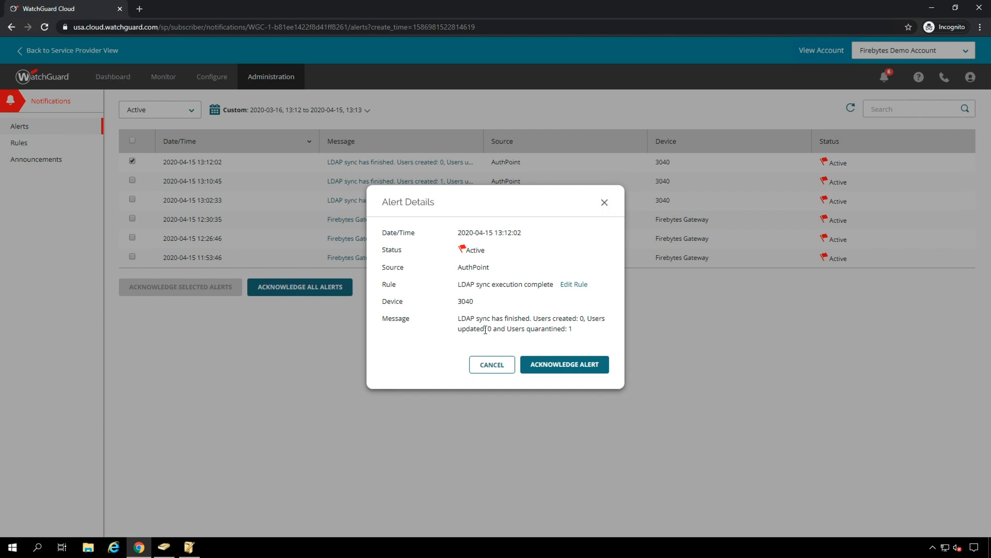
drag(508, 329, 572, 331)
click(478, 365)
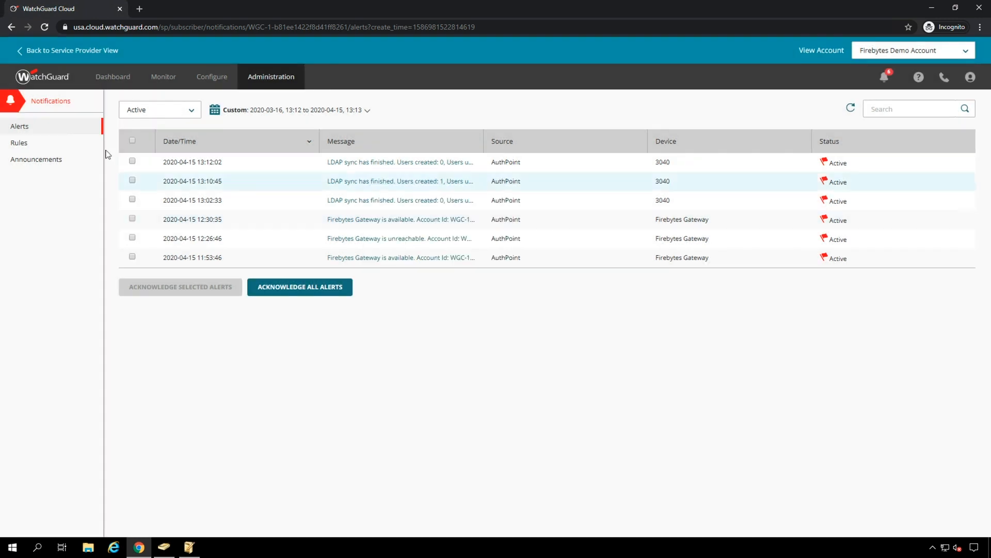
Return to AuthPoint, check the actions available for the quarantined LDAP user, and view the Quarantined Users Cleanup setting.
mouse_move(213, 73)
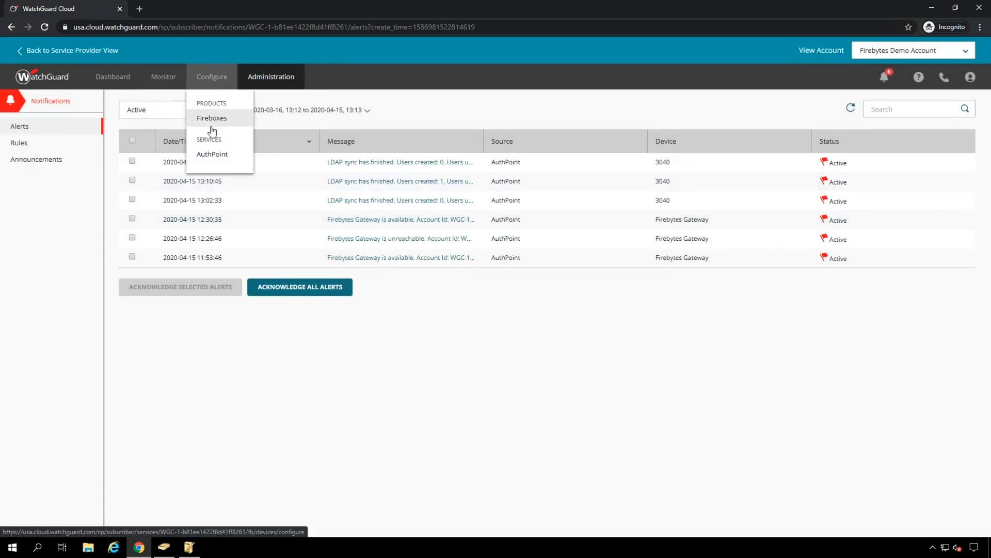
click(205, 153)
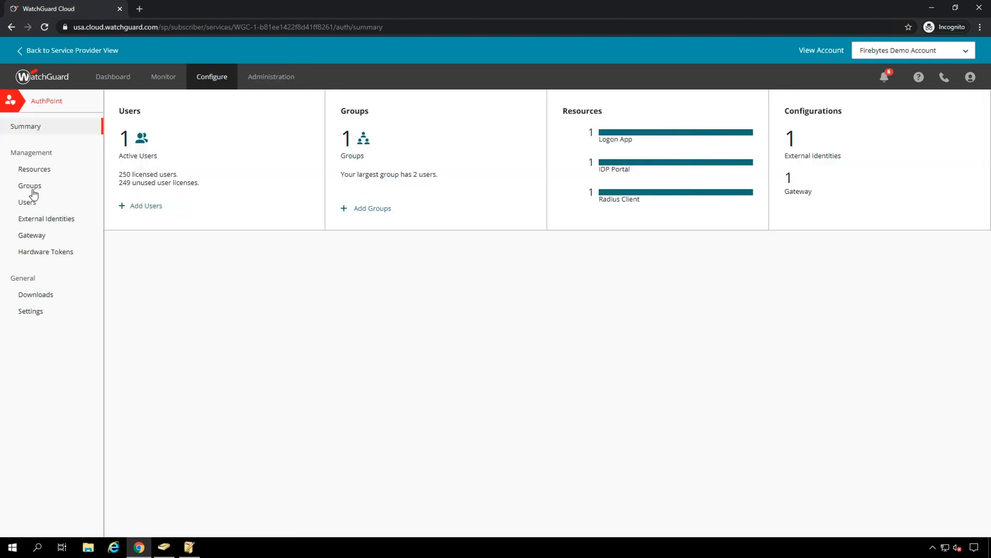
click(31, 196)
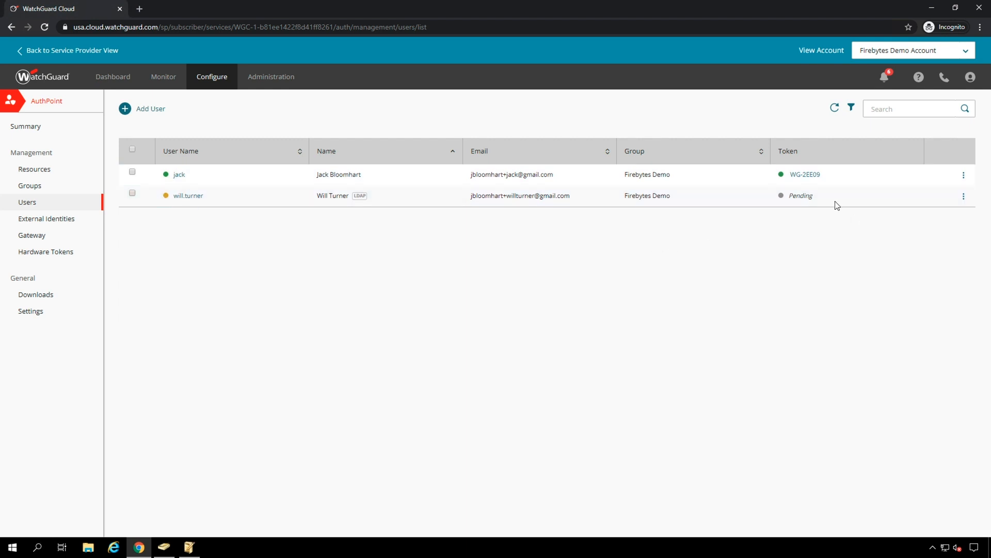
click(964, 195)
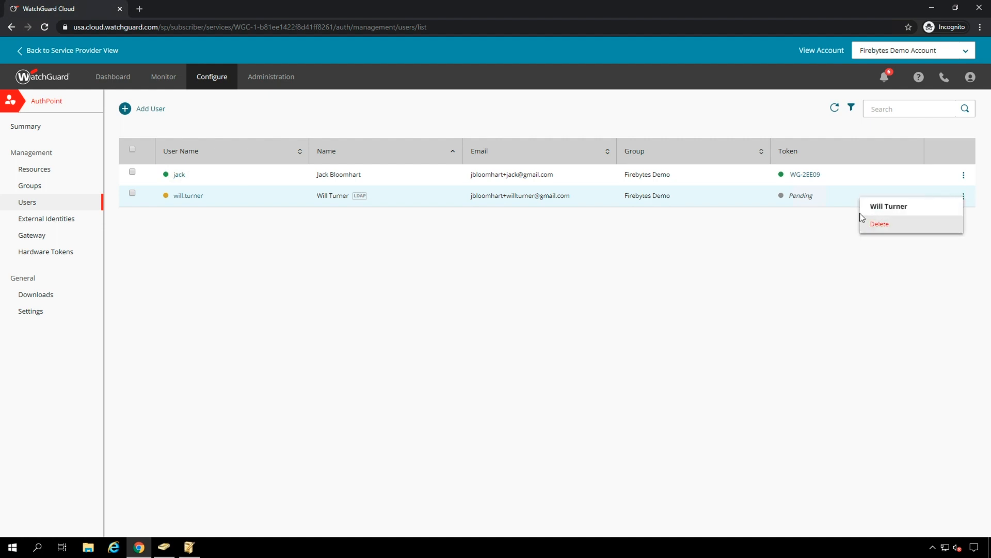
click(27, 310)
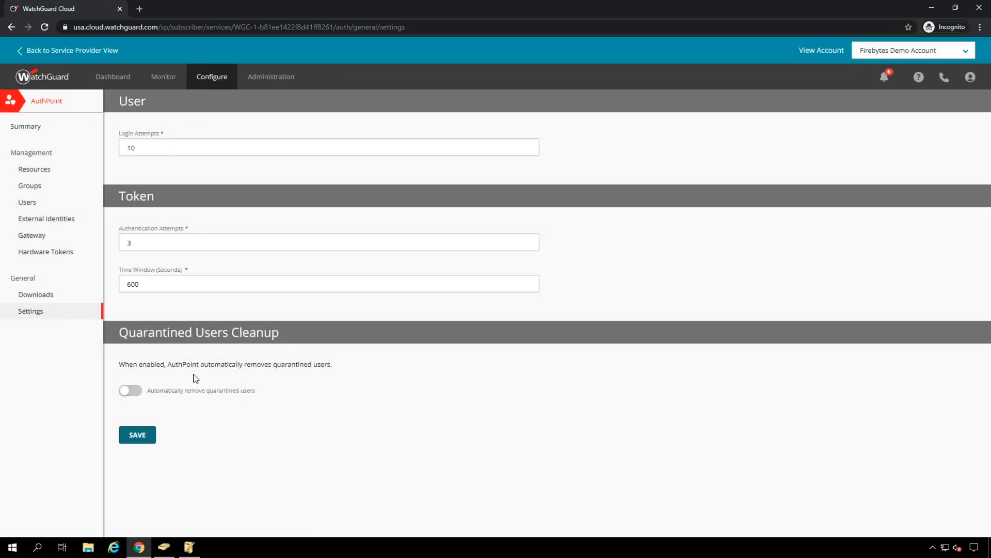
Delete the quarantined LDAP user from the AuthPoint users list and confirm the deletion.
click(28, 201)
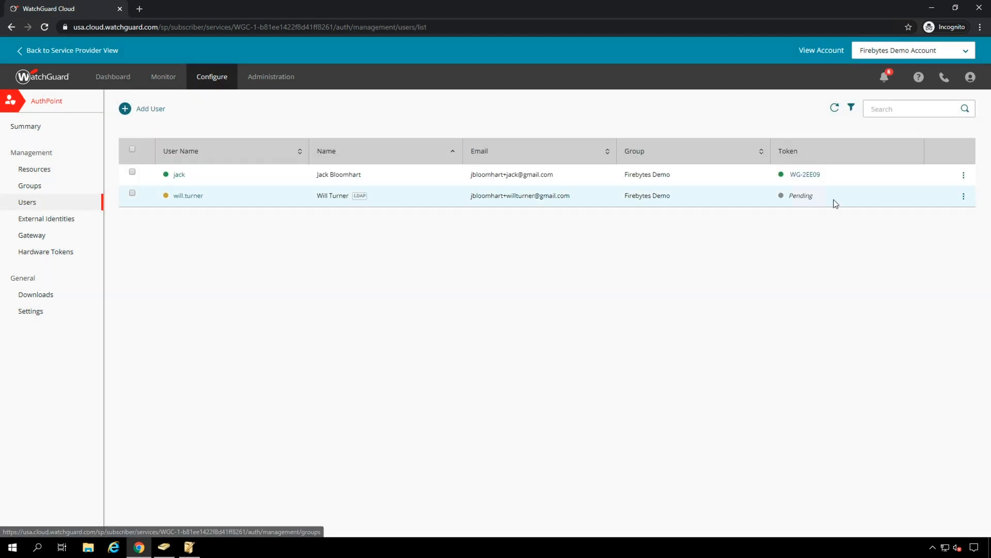
click(963, 195)
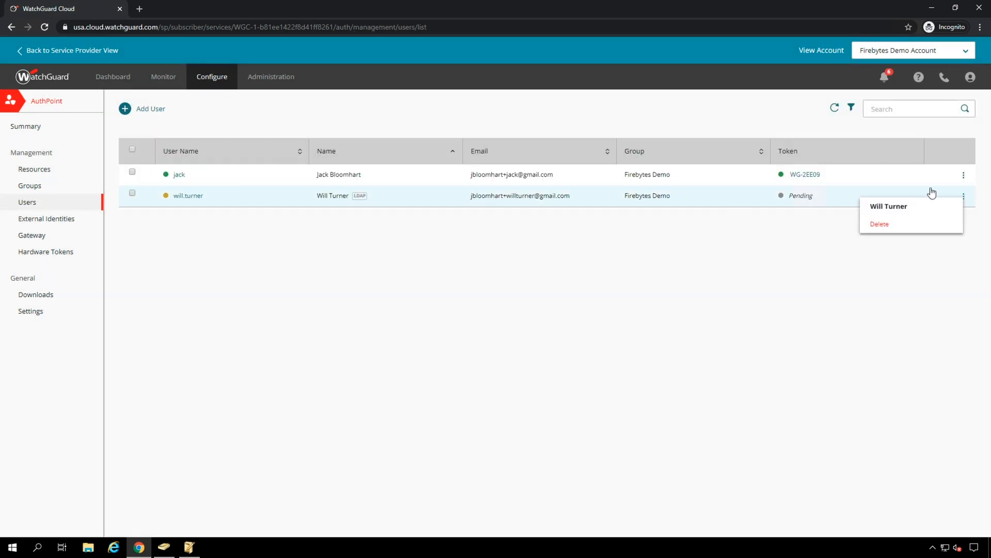
click(879, 221)
click(597, 313)
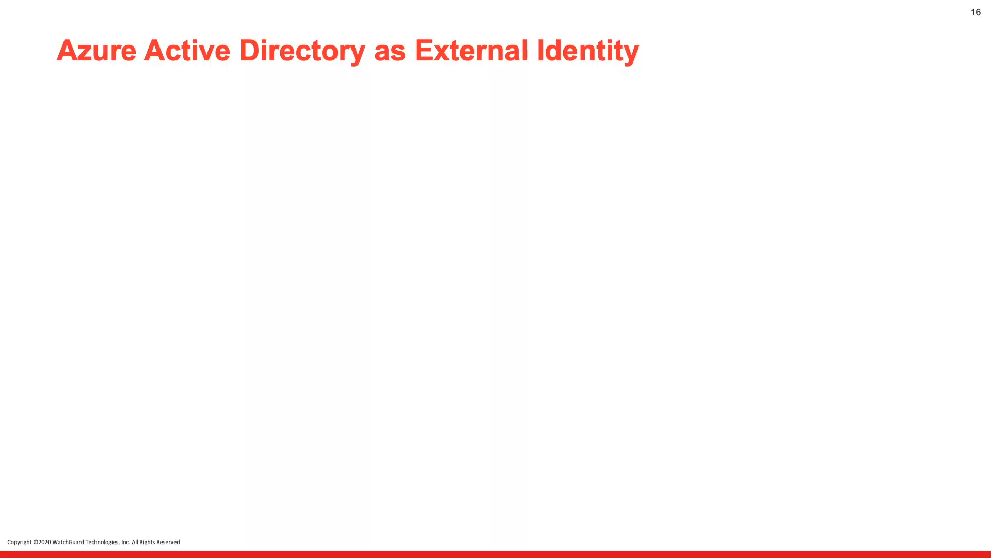
key(Right)
key(Right)
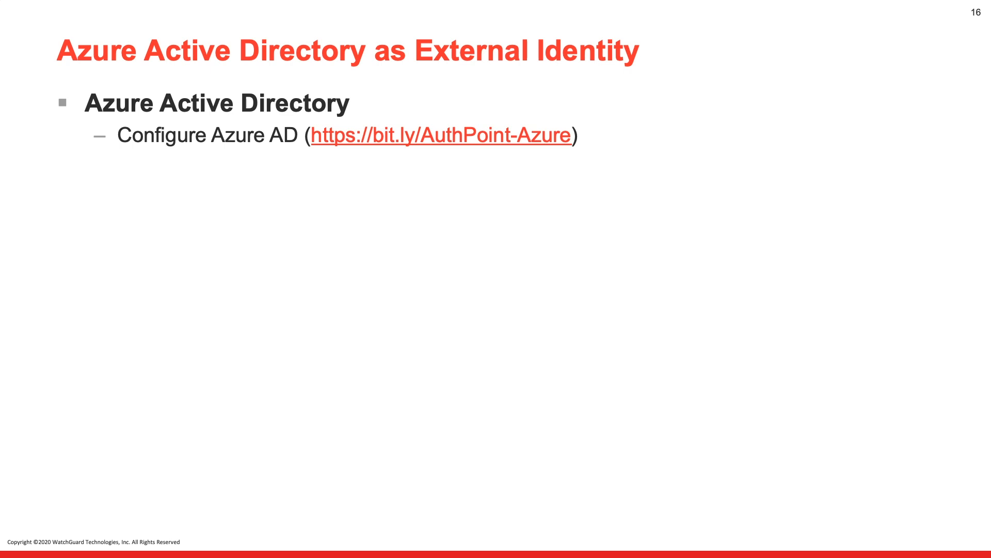
key(Right)
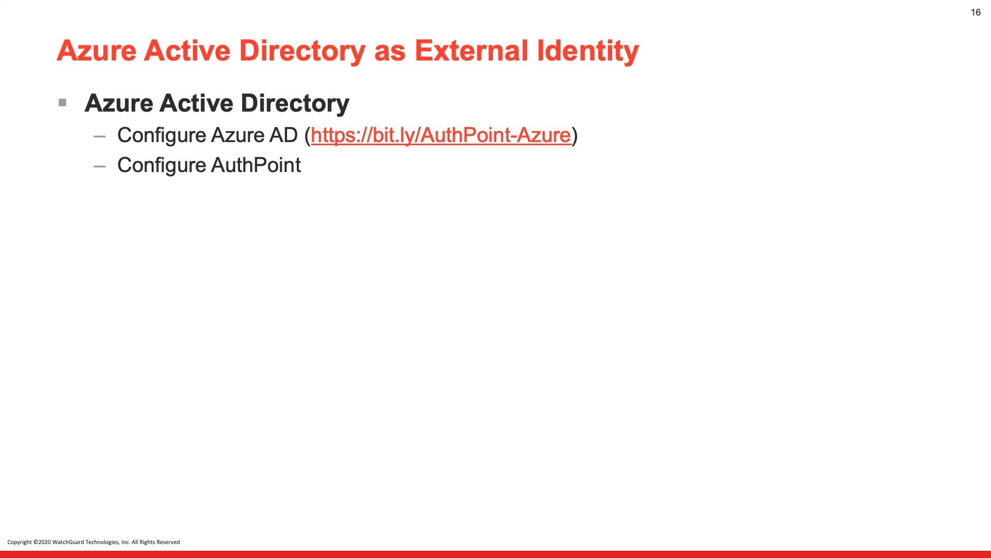
key(Right)
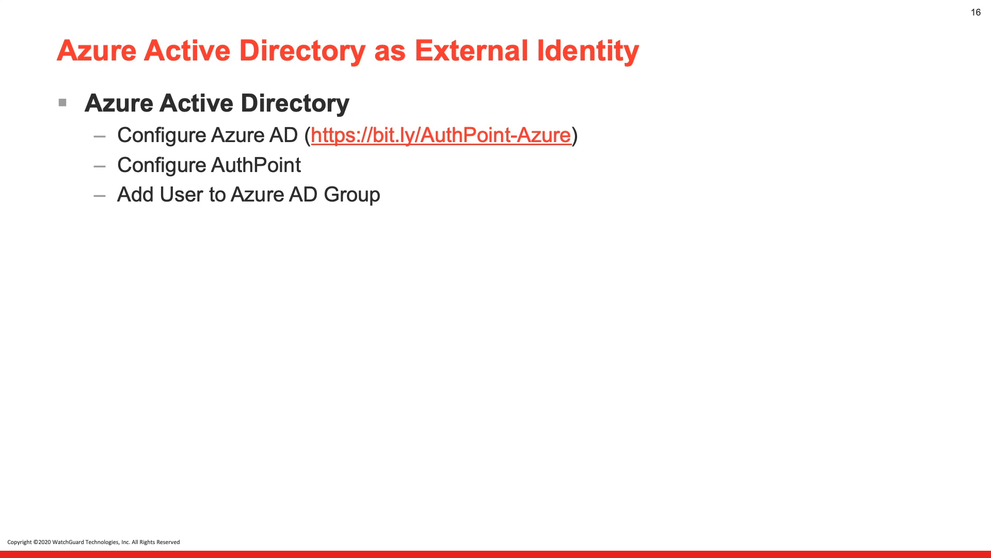
key(Right)
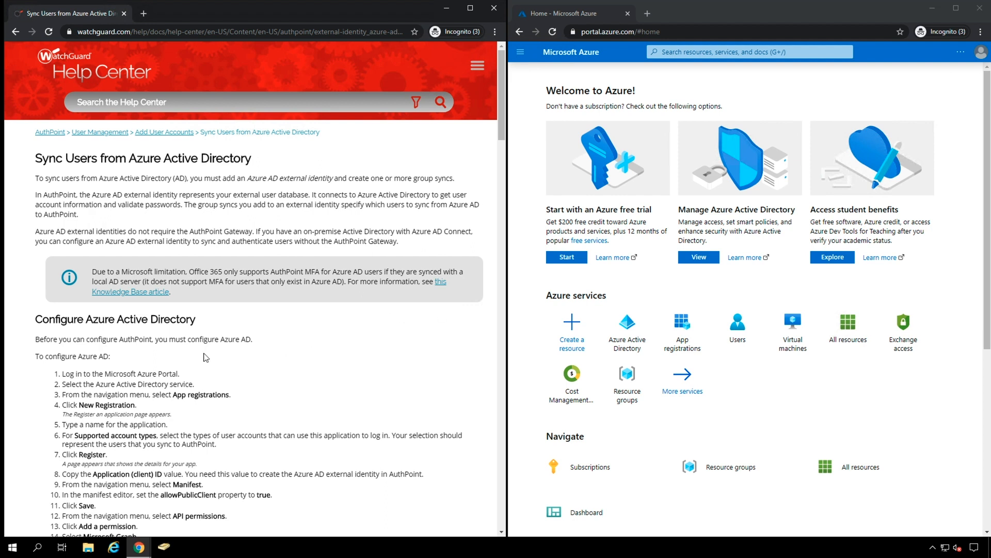
Register a new single-tenant application named Azure_Firebytes_AD in the Logifuse Azure Active Directory.
scroll(90, 372, down, 1)
scroll(91, 372, up, 1)
click(620, 334)
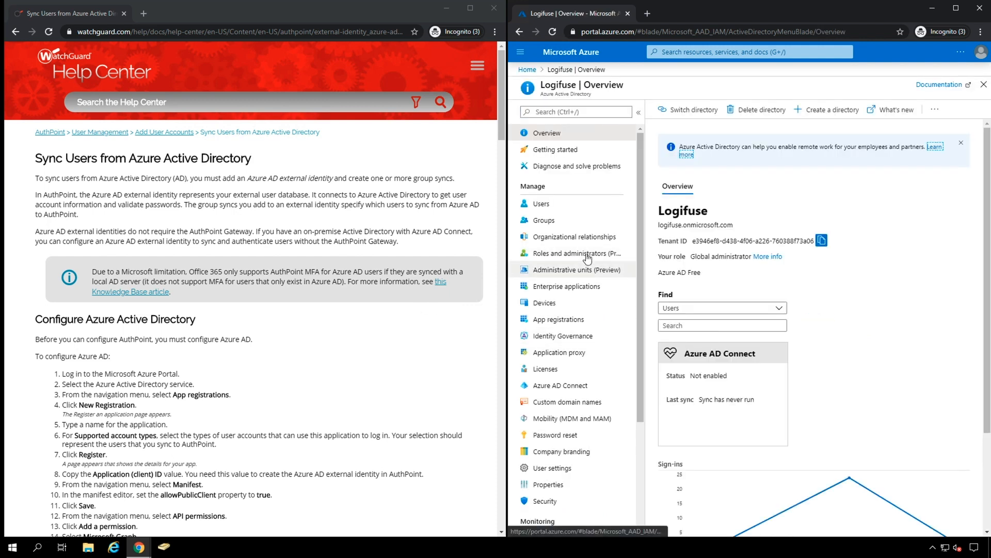
click(583, 316)
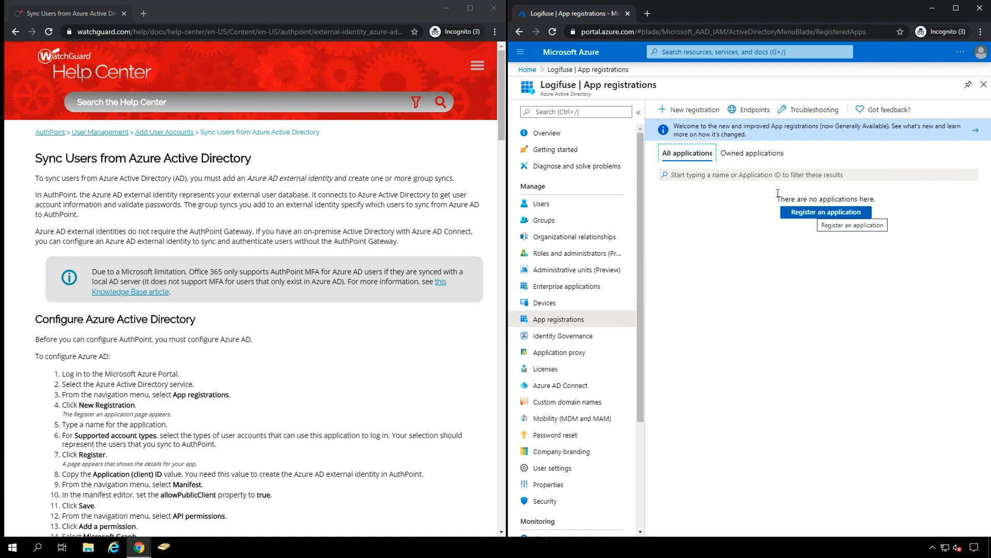
click(688, 105)
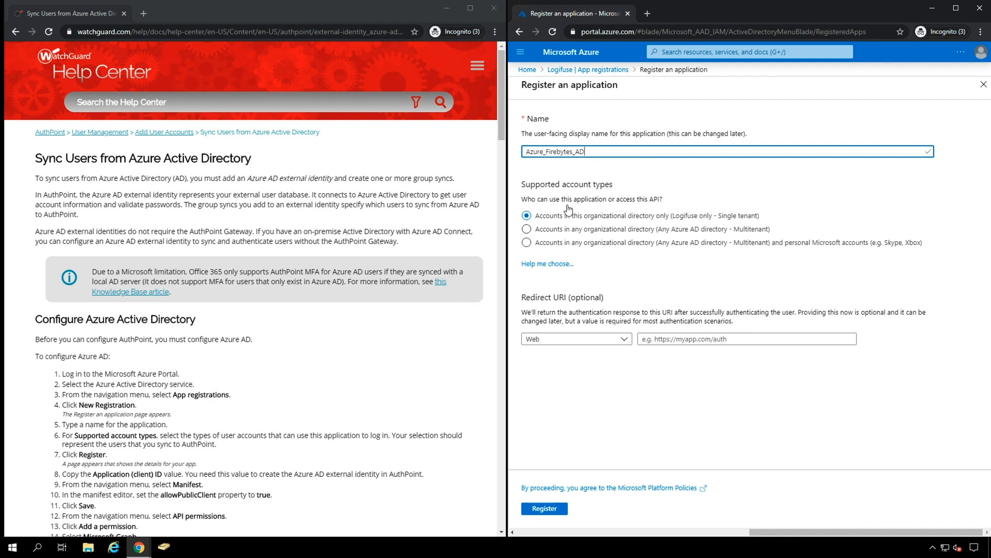
click(543, 507)
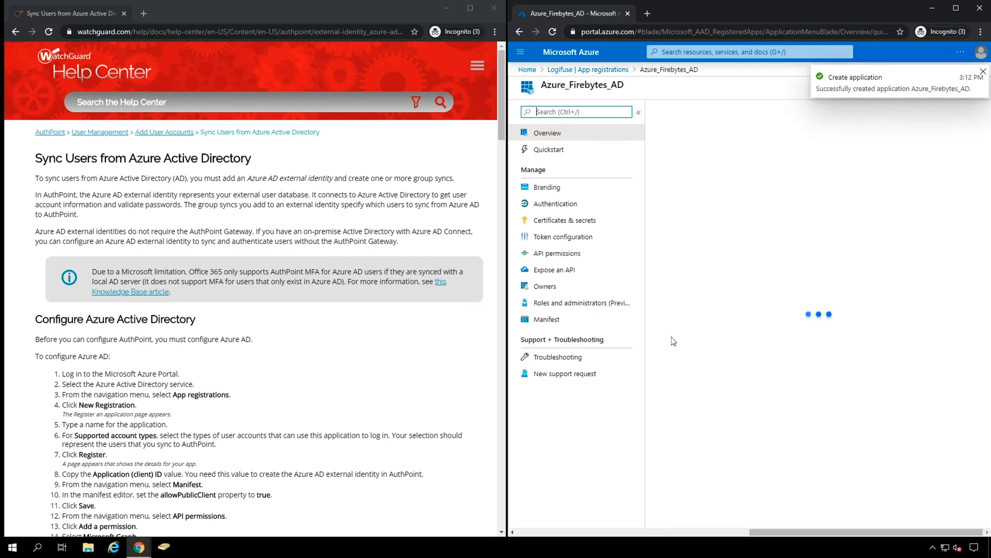
Copy the Application (client) ID of the Azure_Firebytes_AD registration.
click(365, 379)
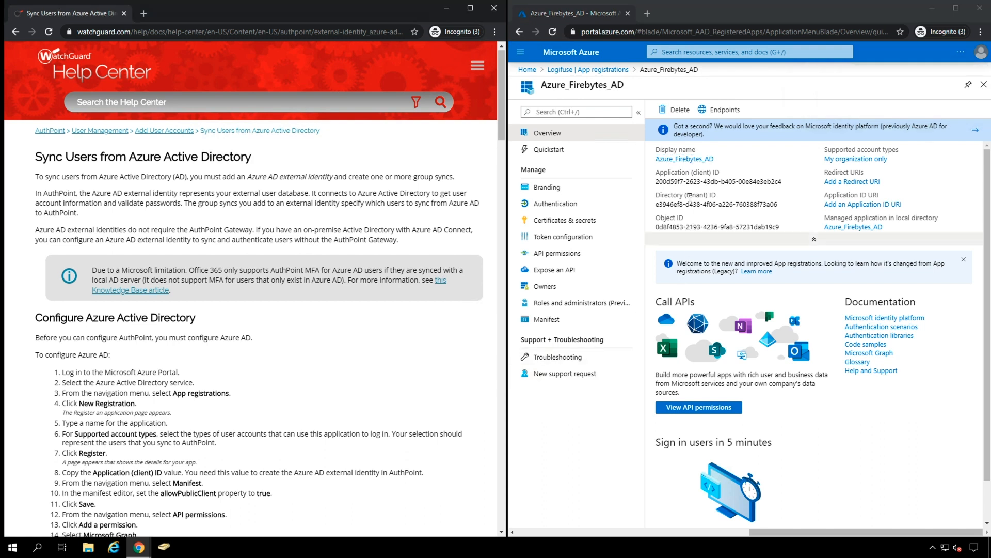
mouse_move(672, 179)
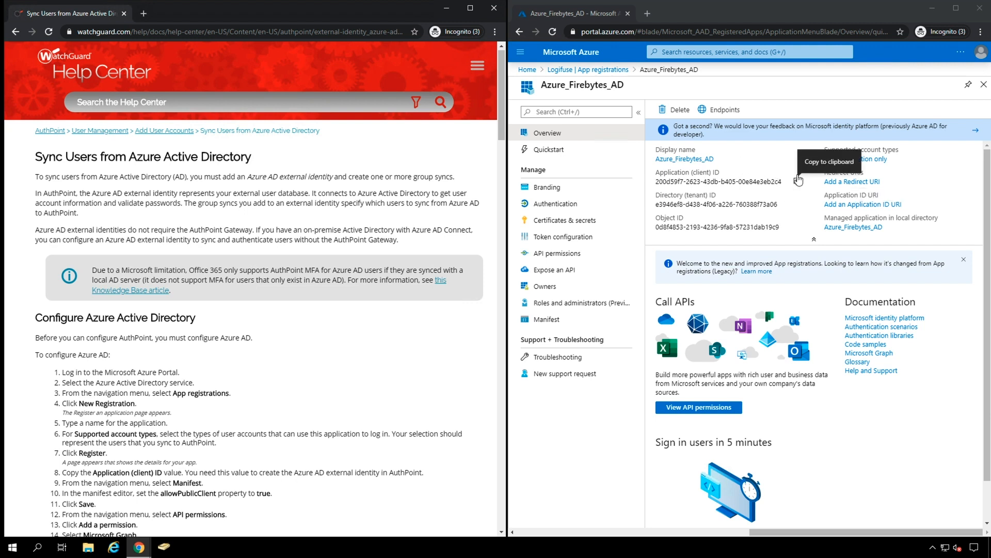
click(799, 180)
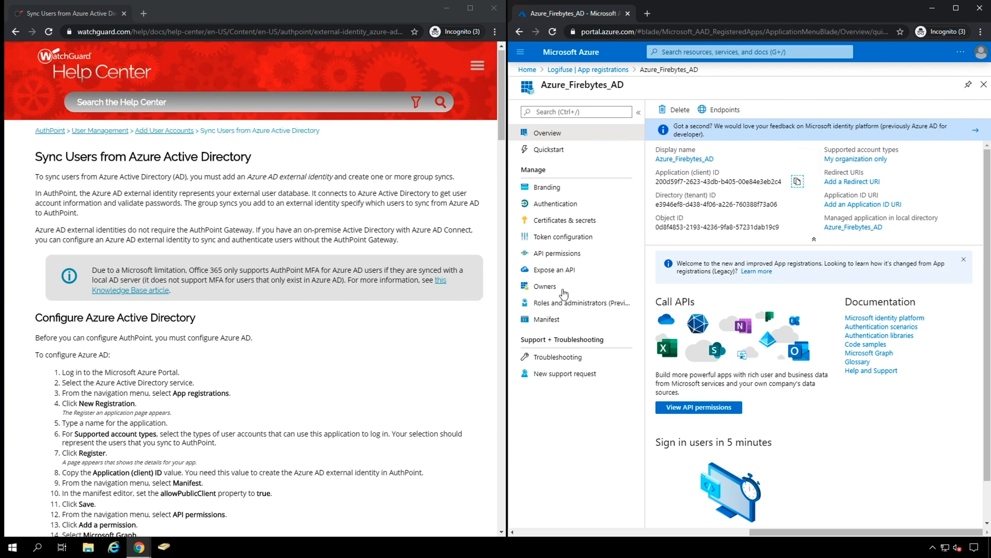
Set allowPublicClient to true in the Azure_Firebytes_AD manifest and save it.
click(553, 319)
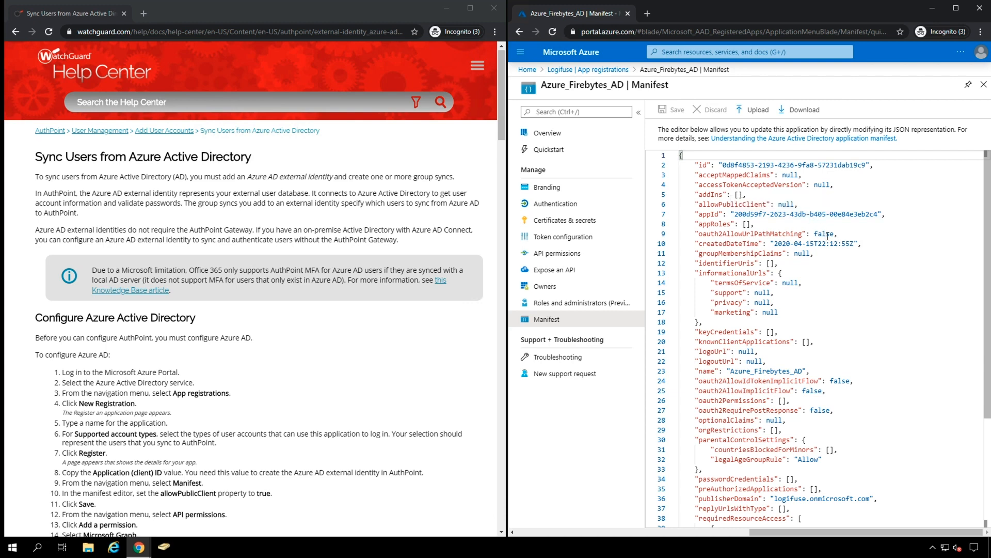
click(806, 207)
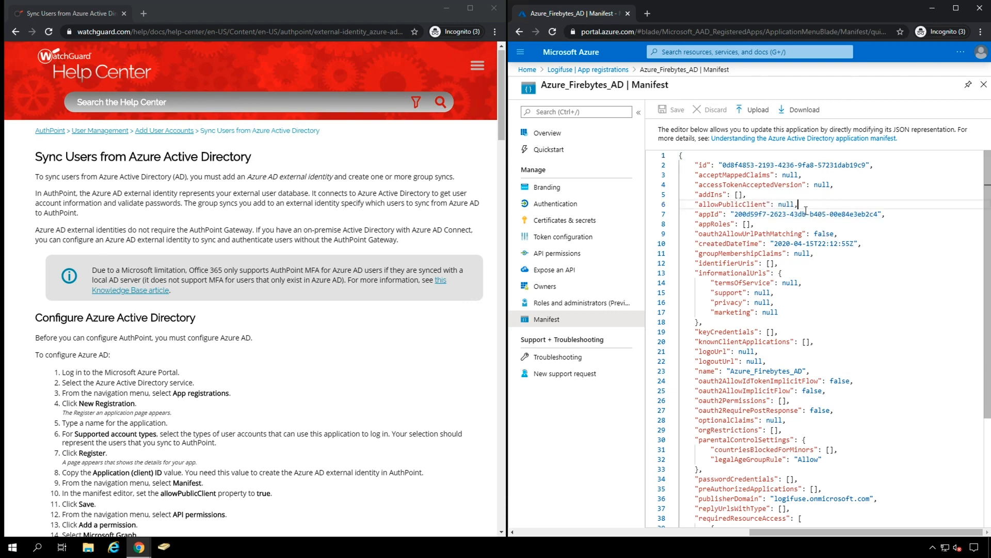
key(BackSpace)
key(BackSpace)
key(BackSpace)
key(BackSpace)
text(true)
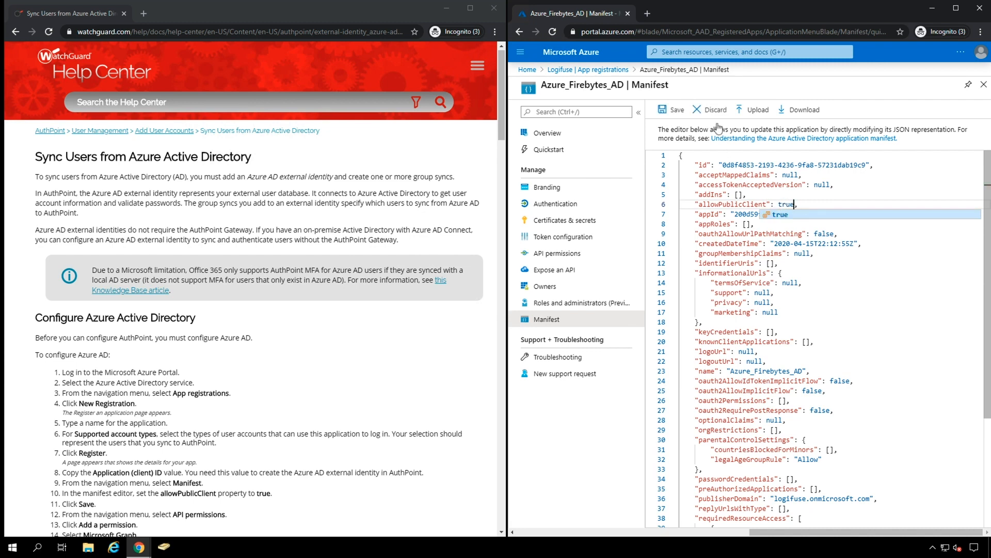
click(672, 109)
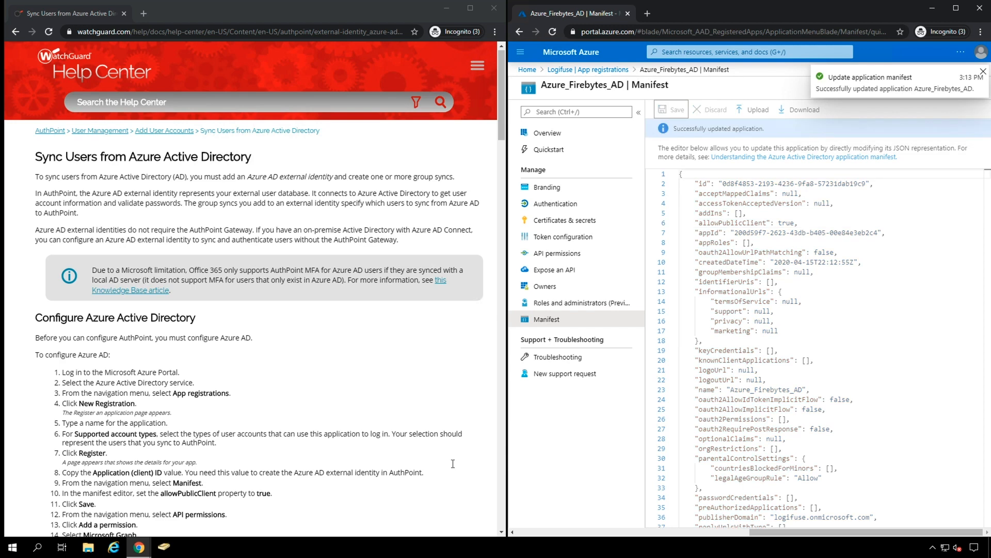
Consult the remaining help instructions and start a Microsoft Graph application permissions request for Azure_Firebytes_AD.
click(365, 486)
scroll(365, 487, down, 1)
scroll(365, 487, down, 2)
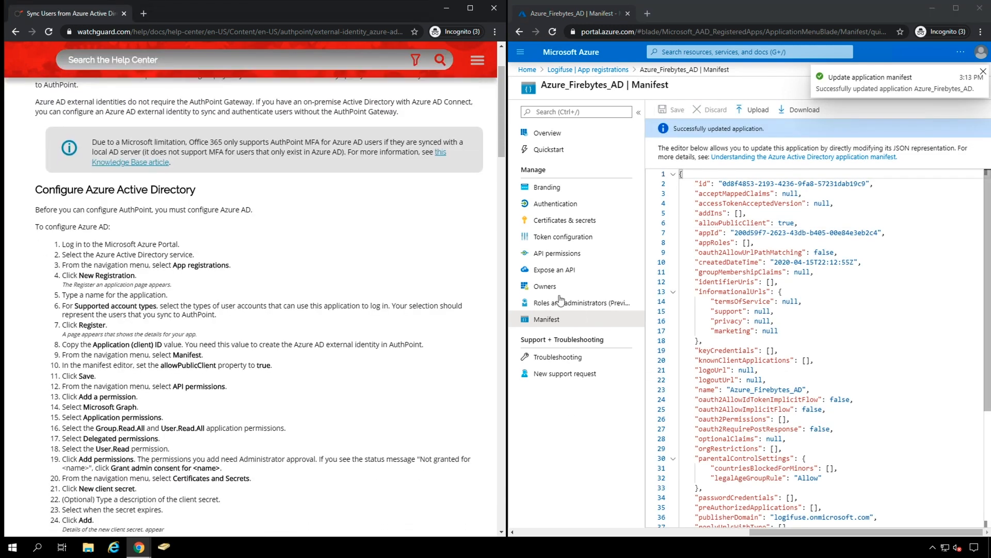
click(552, 251)
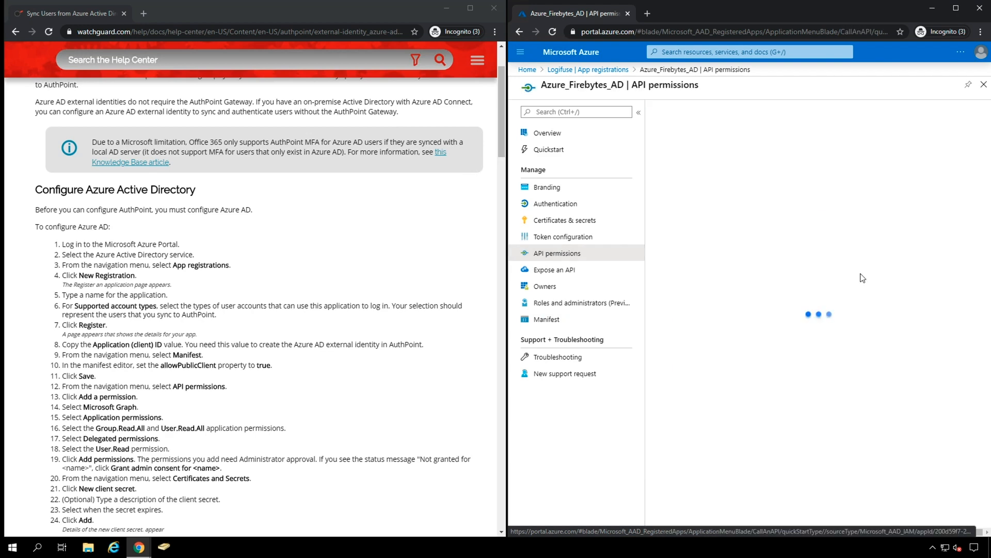
click(704, 187)
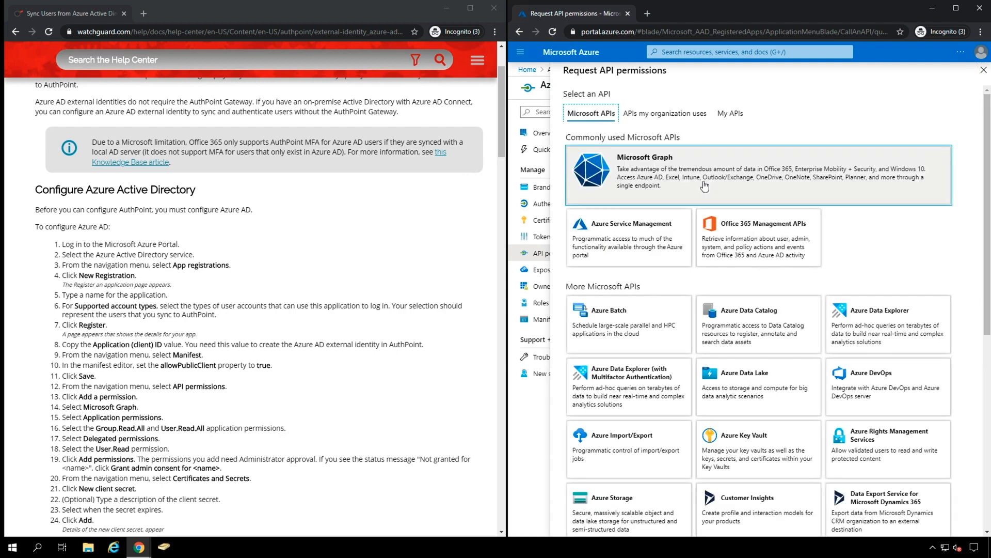
click(683, 177)
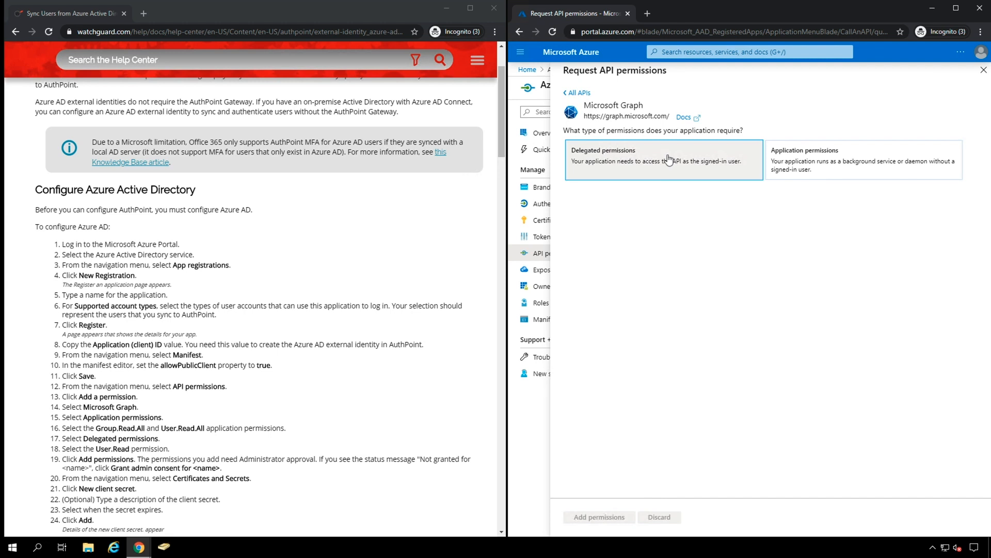
click(821, 155)
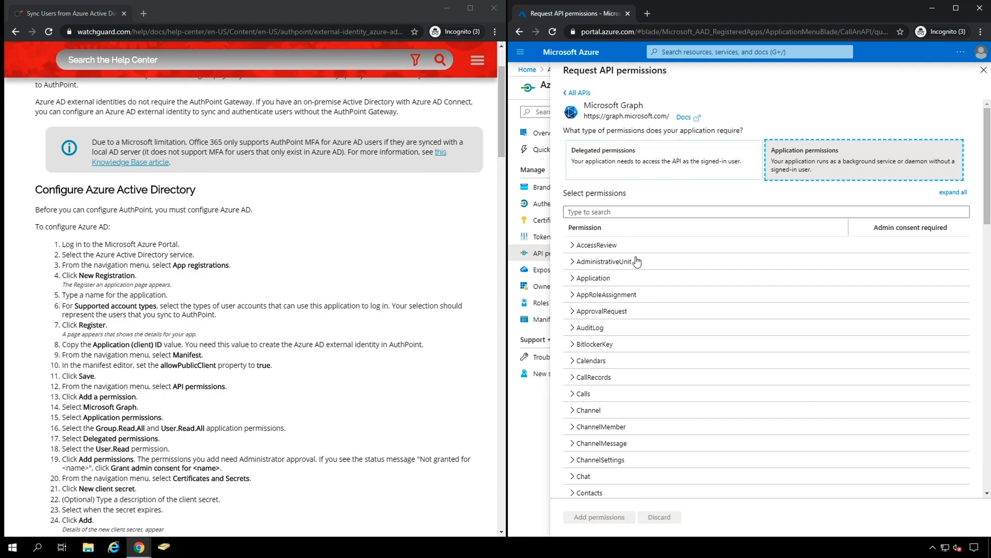
Select the Group.Read.All permission in the Group category of the Microsoft Graph application permissions.
scroll(638, 261, down, 7)
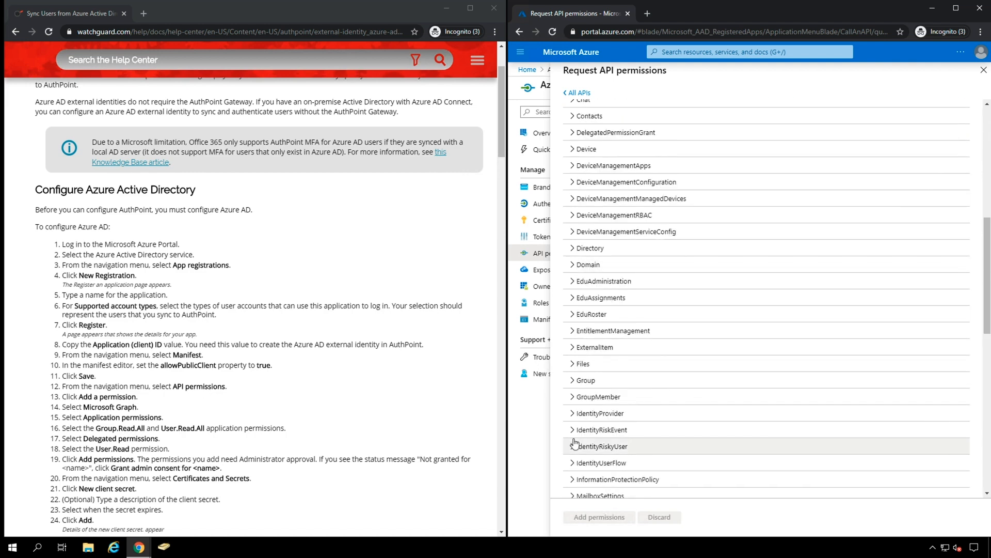
click(572, 380)
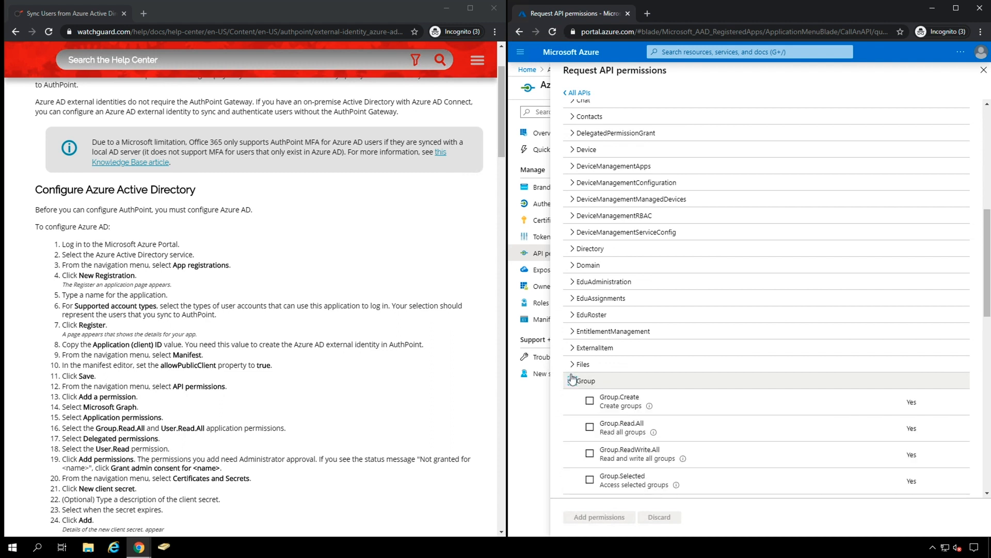
click(589, 424)
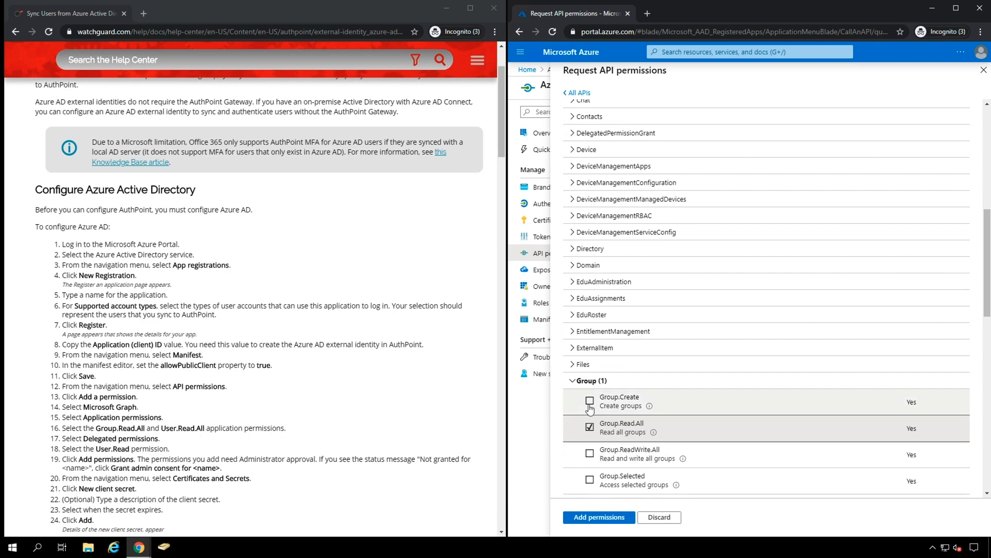
Select the User.Read.All permission in the User category and add the chosen Microsoft Graph permissions to Azure_Firebytes_AD.
scroll(590, 409, down, 10)
scroll(590, 409, down, 3)
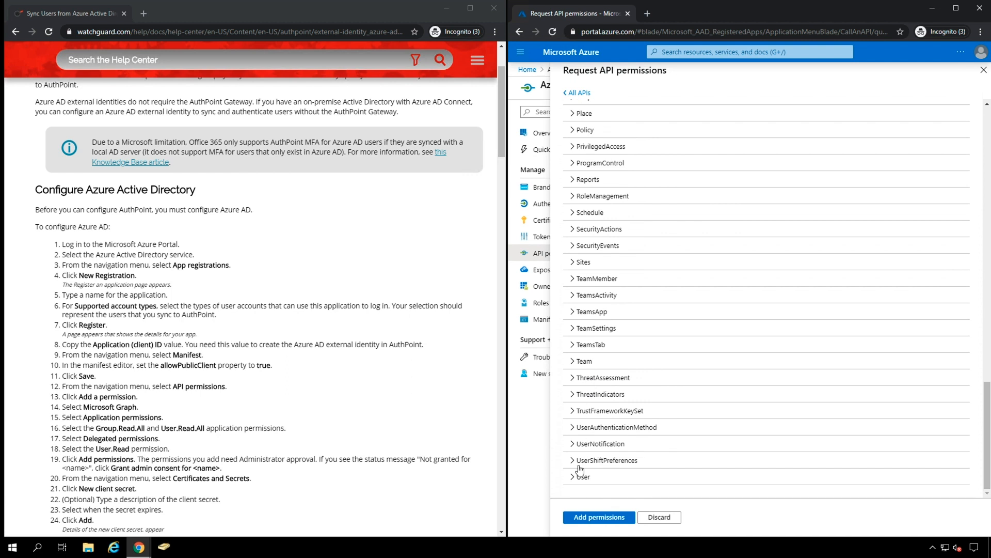
click(580, 474)
scroll(618, 432, down, 3)
click(592, 442)
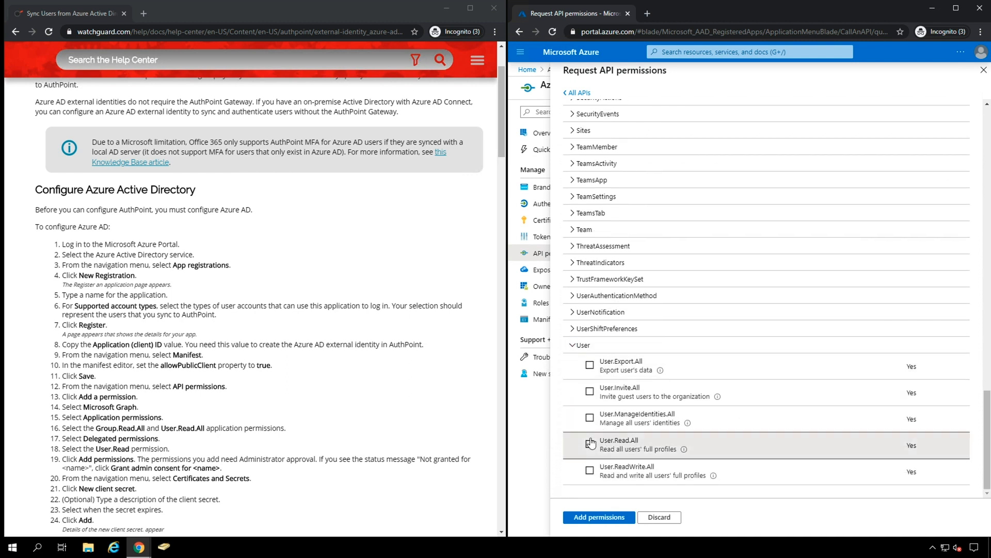
click(607, 513)
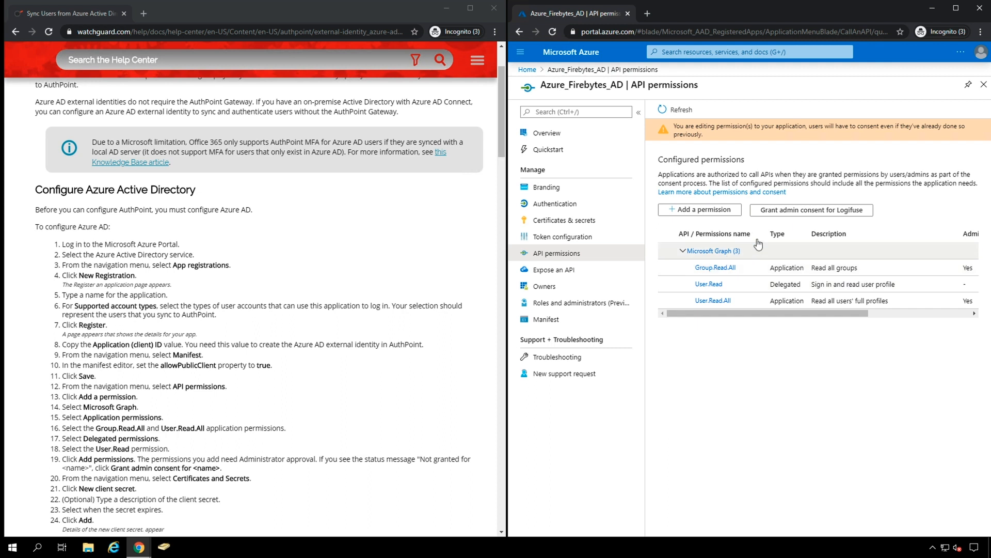
Check the status of the configured permissions and grant admin consent for Logifuse.
drag(826, 306, 922, 306)
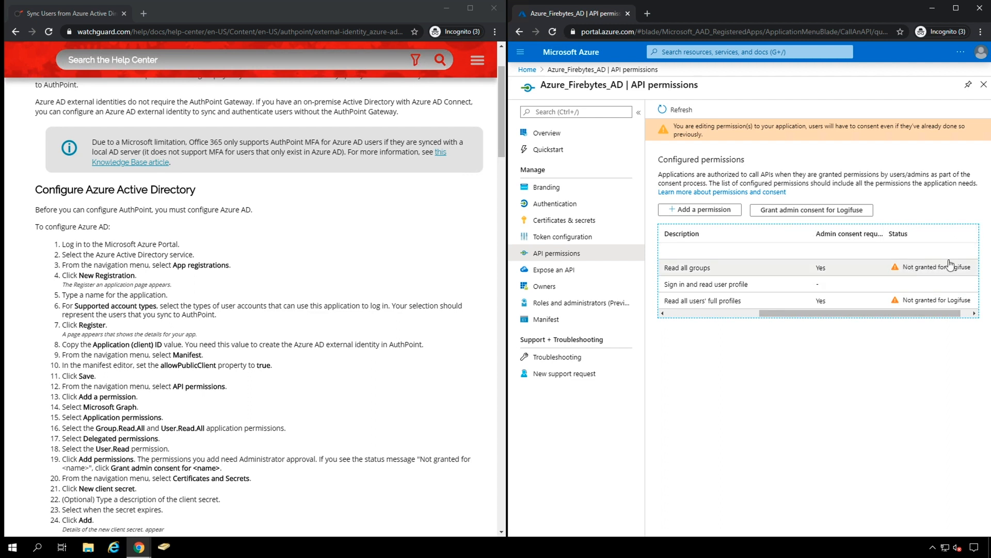
drag(926, 308, 960, 305)
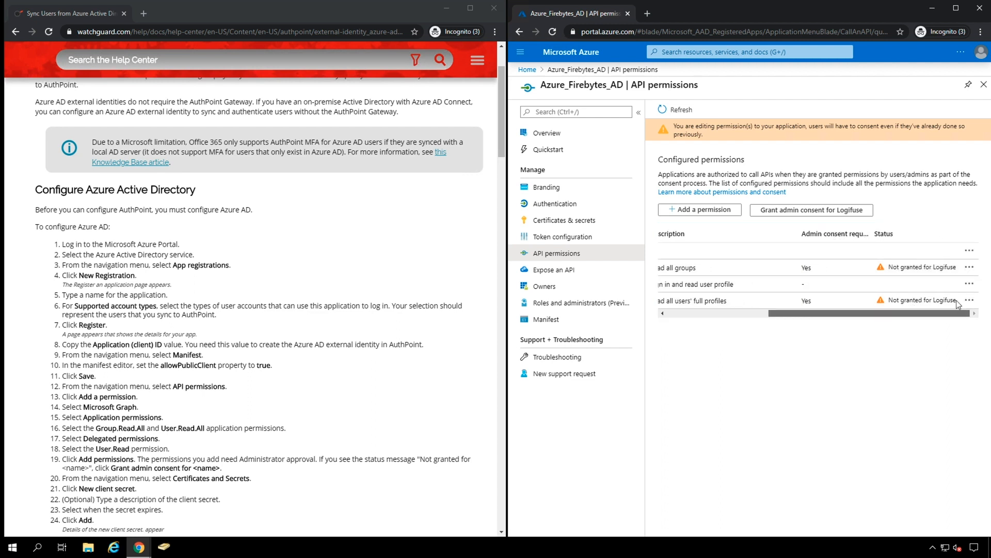
click(781, 209)
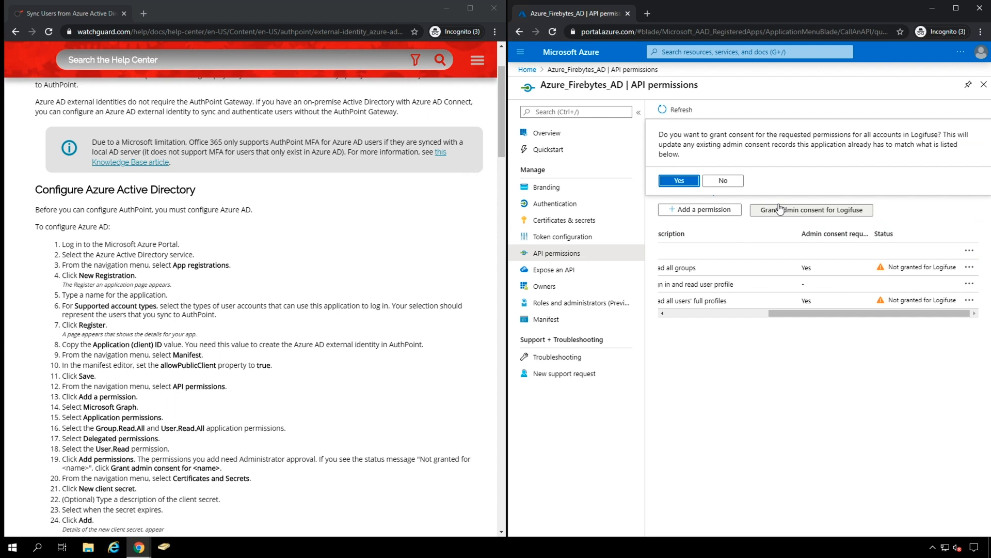
click(679, 181)
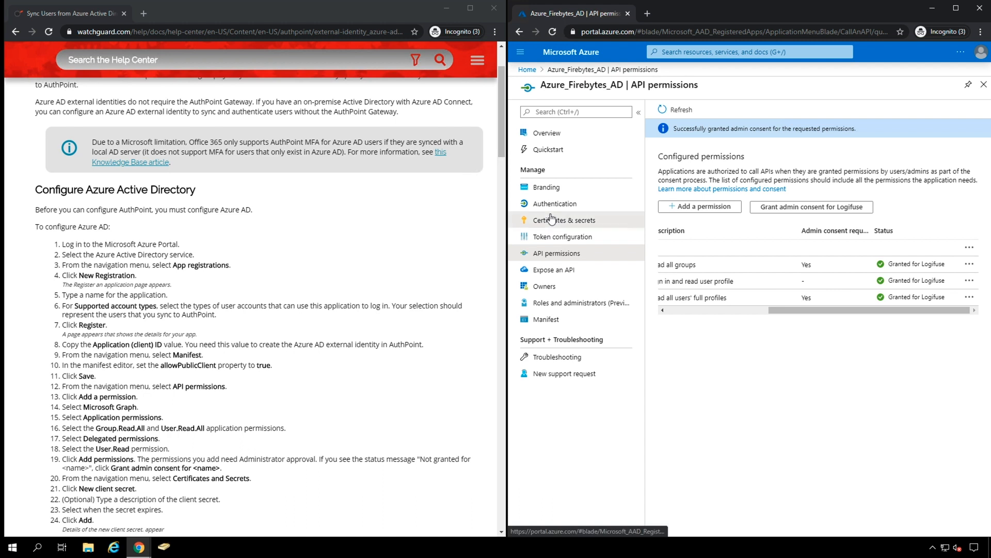
Create a client secret for Azure_Firebytes_AD with the description Azure_Firebytes_AD and an expiry of 1 year.
click(552, 219)
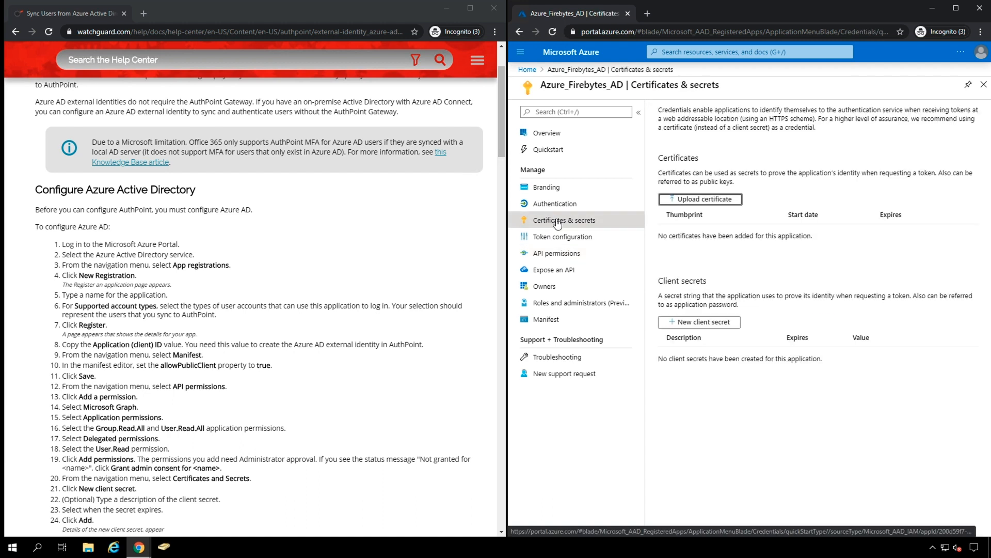
click(715, 320)
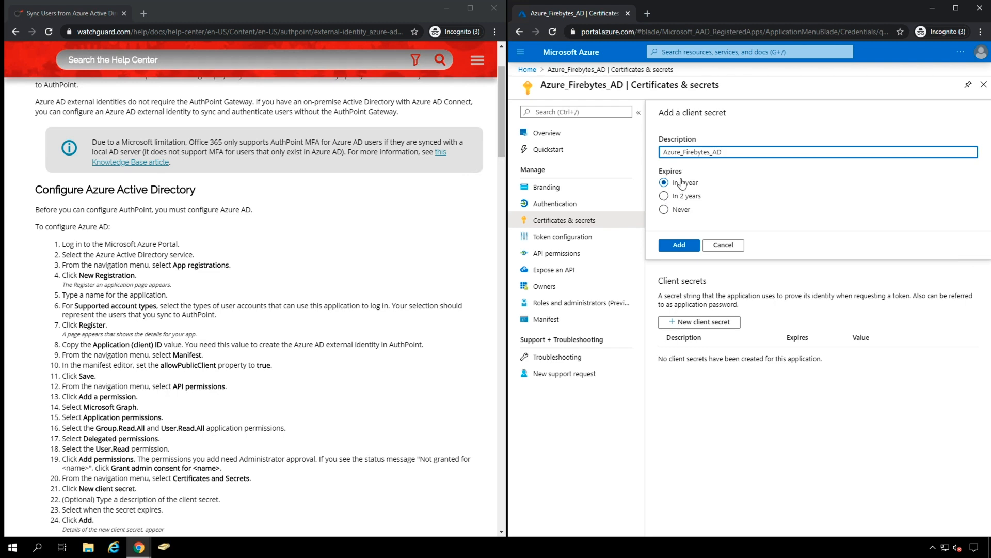
click(680, 243)
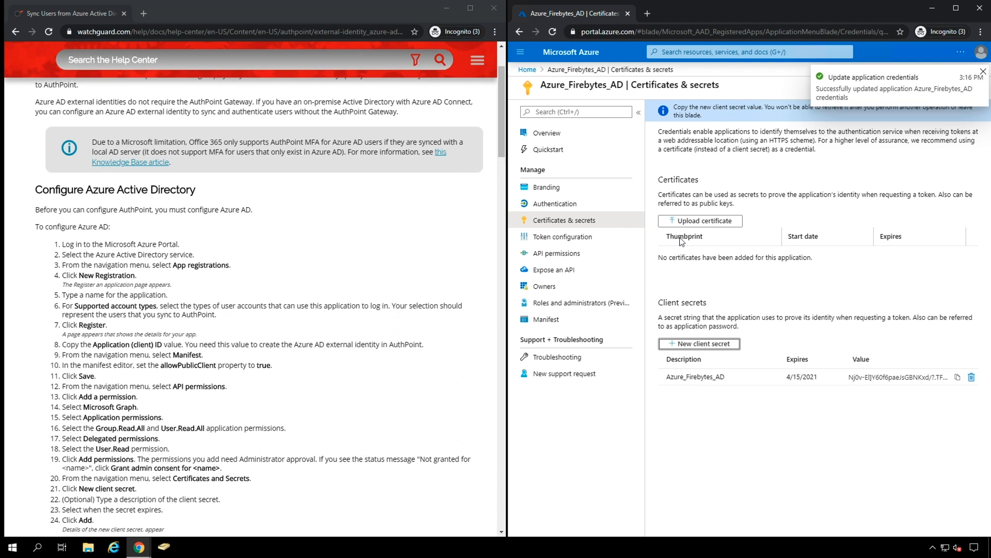
Consult the help's AuthPoint configuration section, switch to WatchGuard Cloud and choose Azure AD as the type for a new AuthPoint external identity.
click(444, 305)
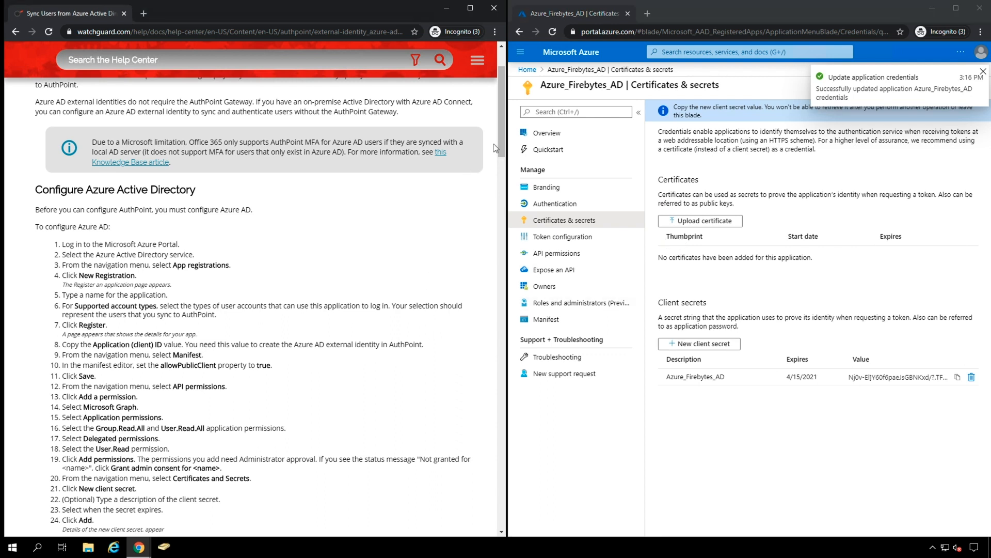
drag(502, 153, 502, 196)
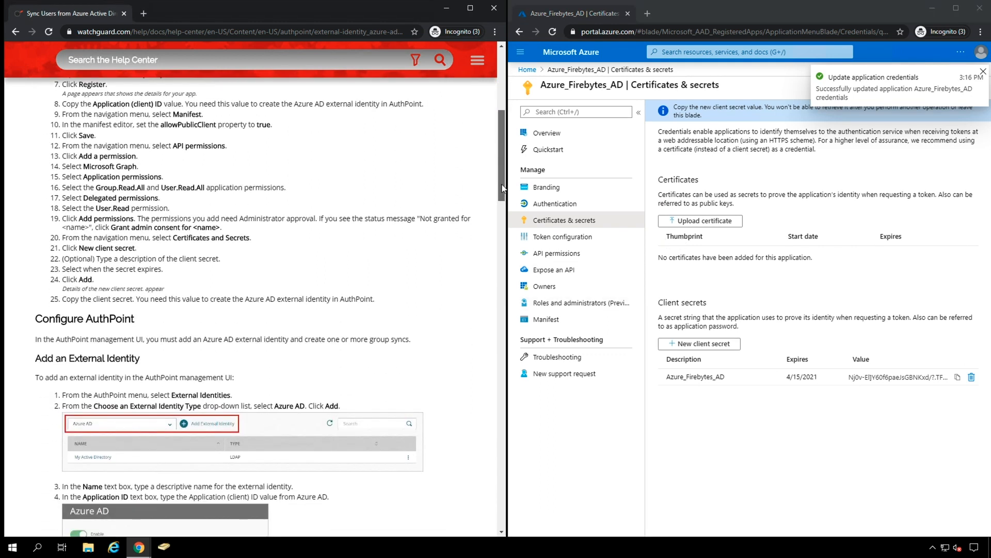
click(698, 422)
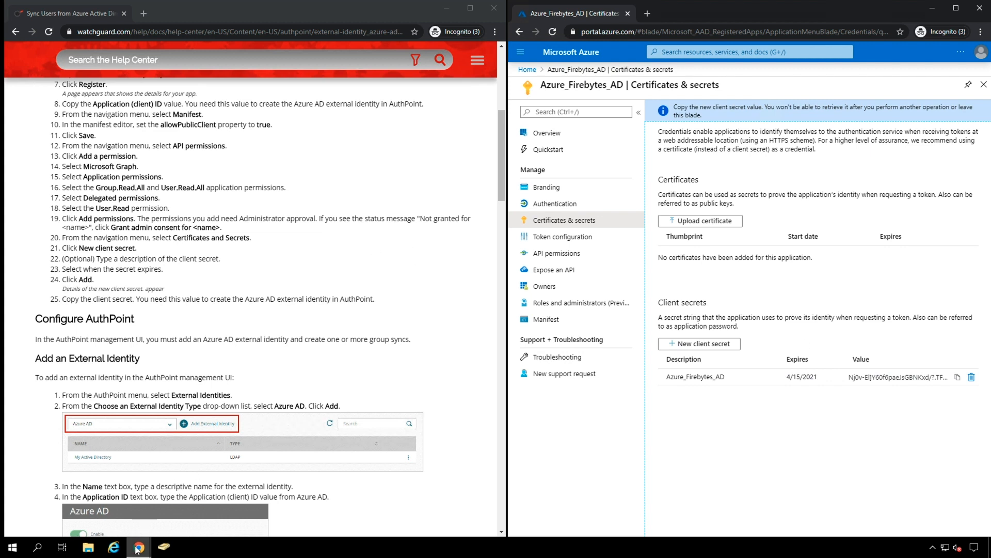
mouse_move(137, 548)
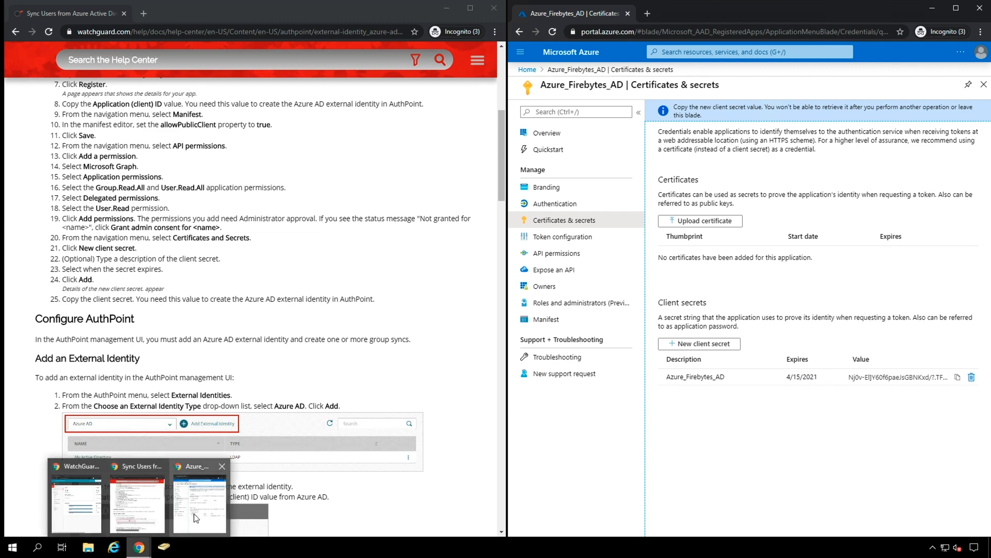
click(76, 501)
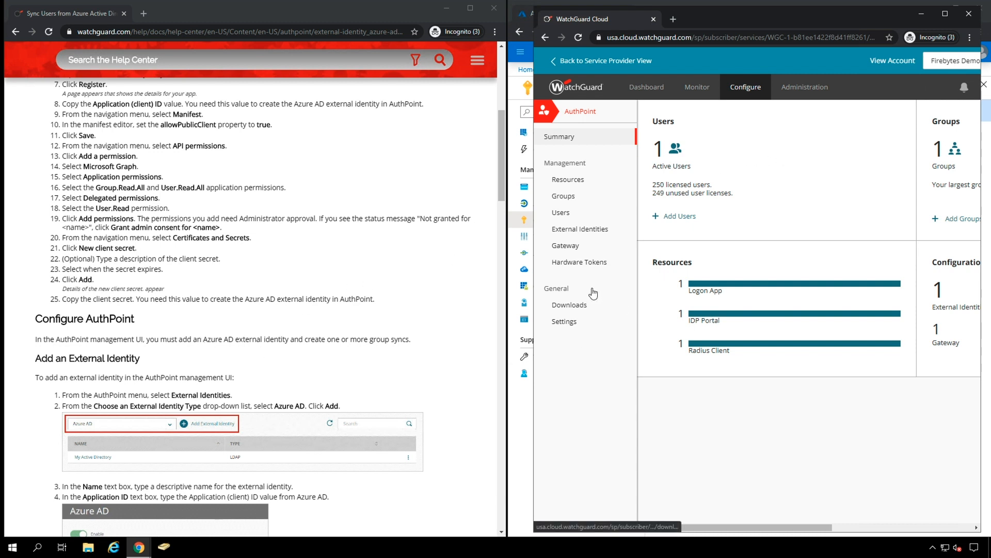
click(584, 227)
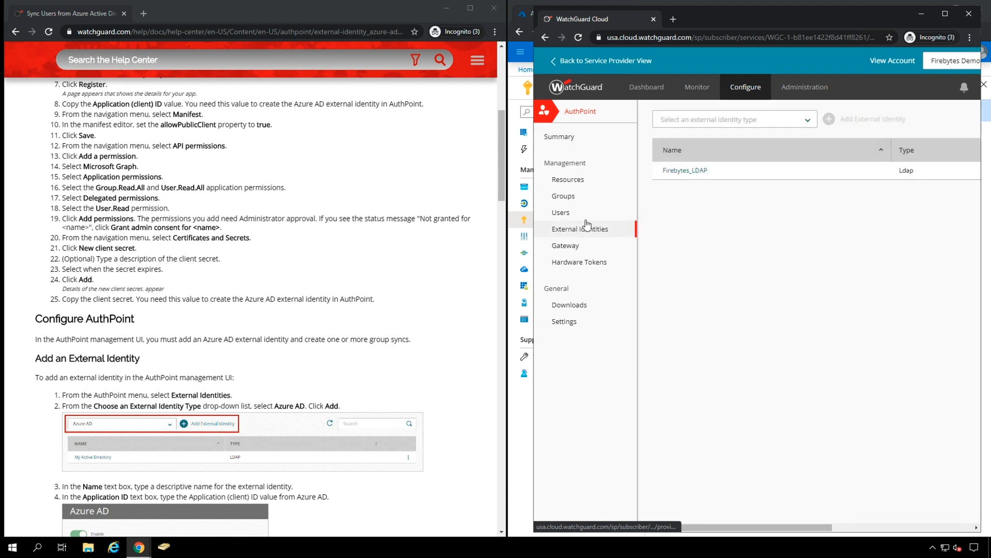
click(743, 119)
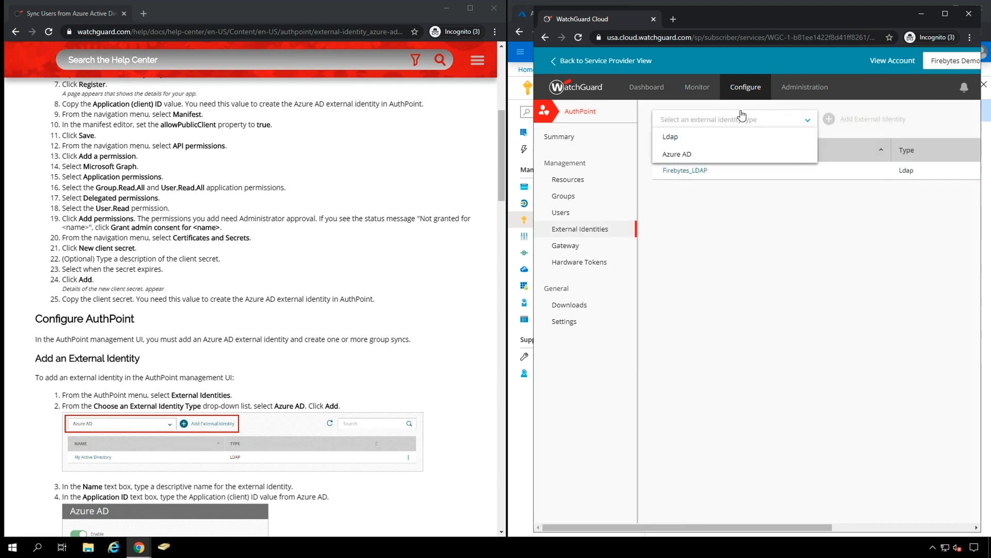
click(676, 153)
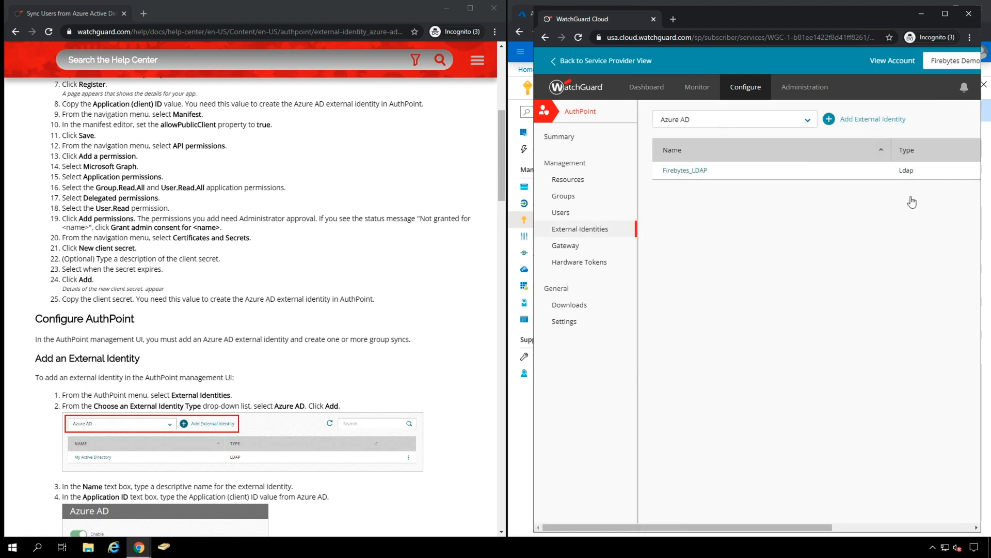
Name the Azure AD external identity Azure_Firebytes_AD and paste the copied client ID as its Application ID.
click(711, 201)
text(Azure_Firebytes)
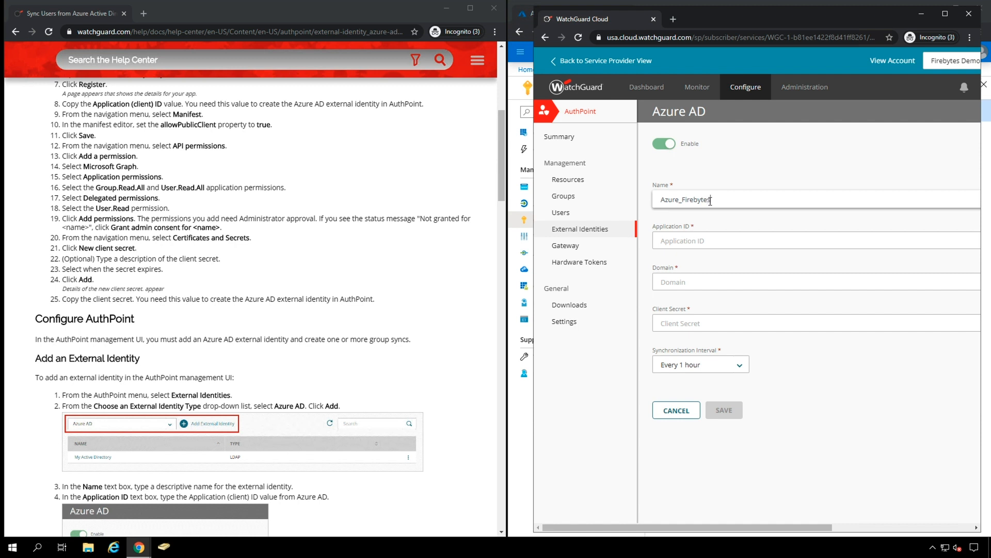
text(_AD)
key(Tab)
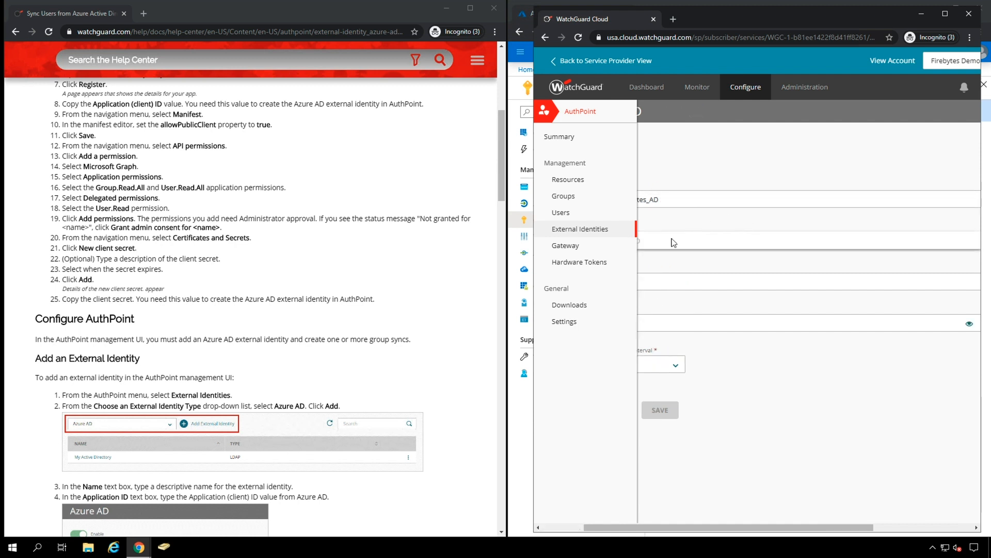
drag(636, 520, 589, 518)
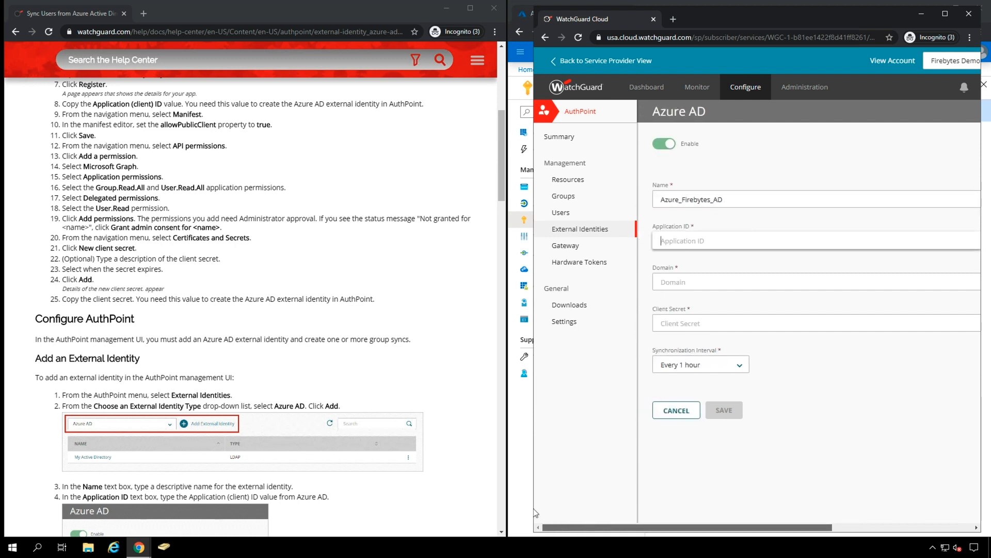
right_click(672, 239)
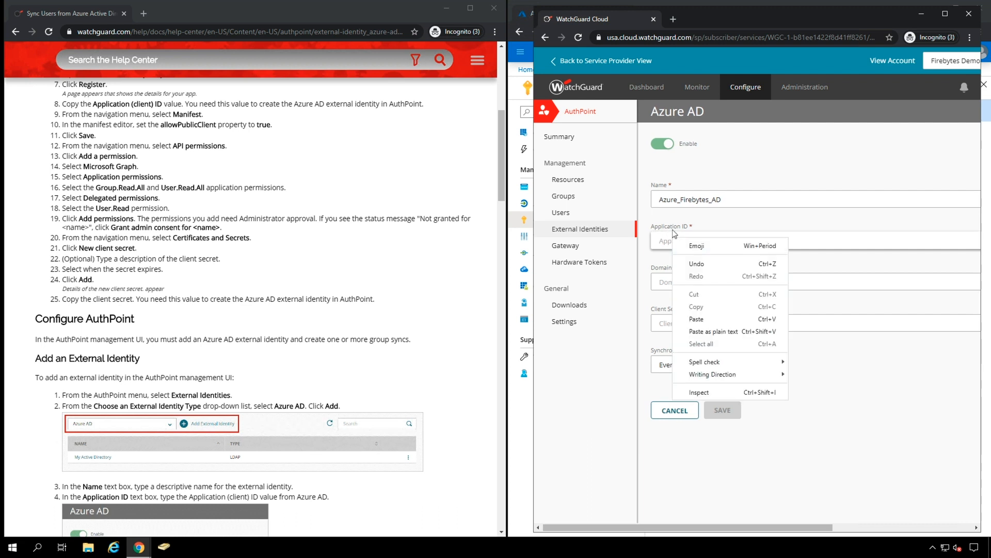
click(702, 318)
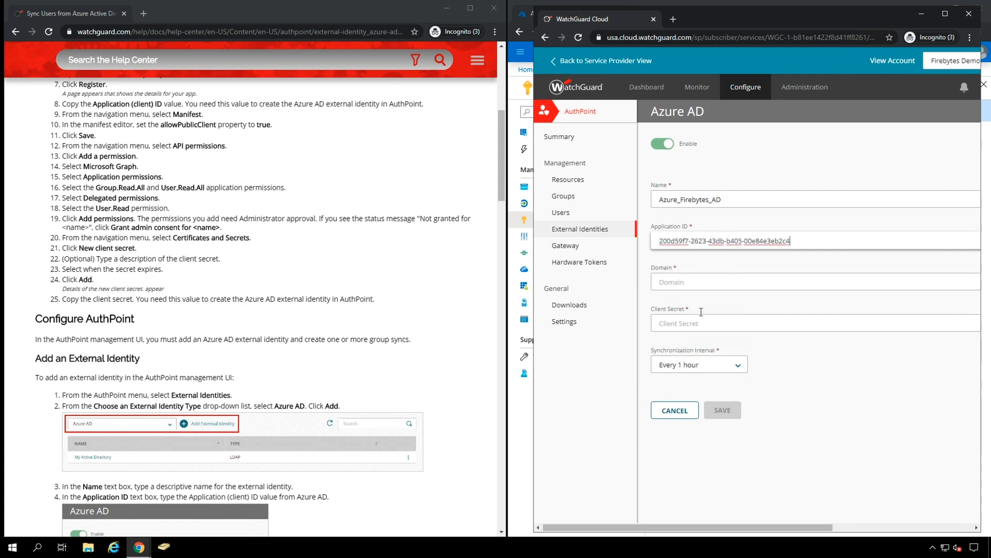
Check the domain format in the help instructions and set the external identity's domain to logifuse.onmicrosoft.com.
click(683, 281)
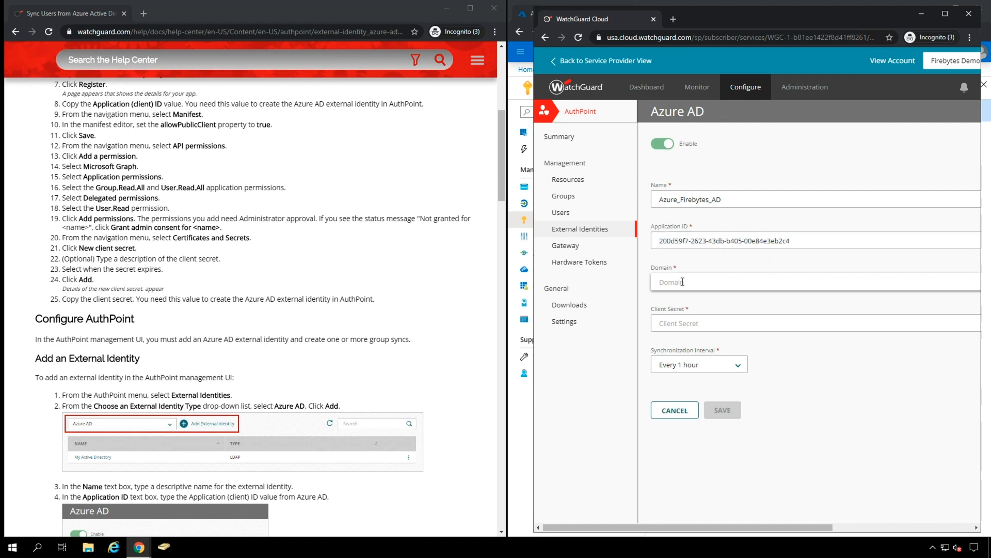
click(389, 279)
scroll(389, 280, down, 2)
scroll(389, 280, down, 3)
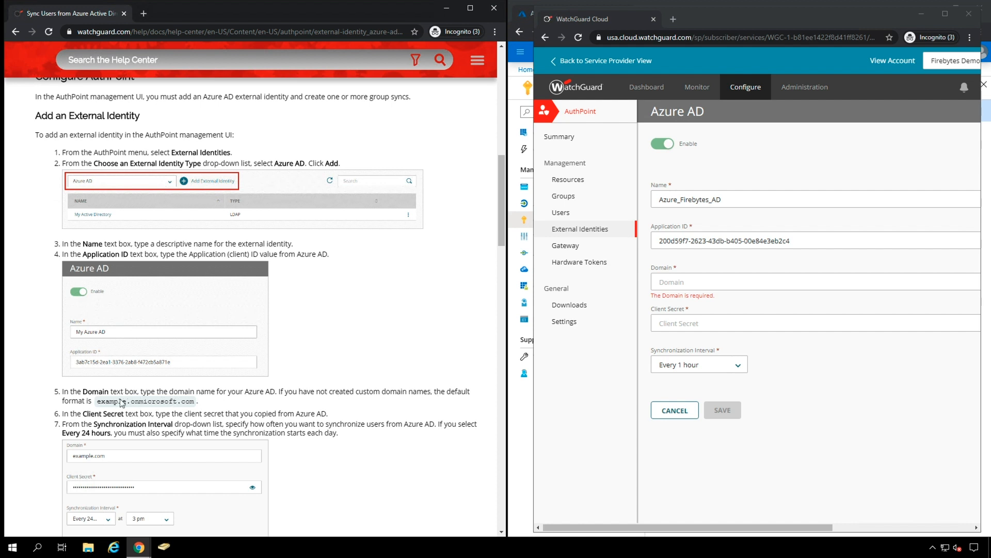
click(674, 283)
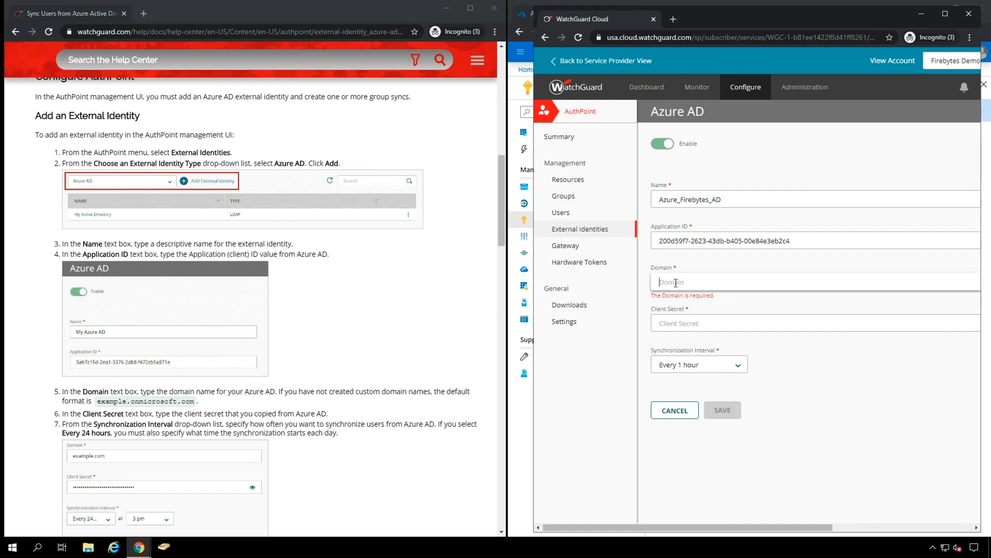
text(logifuse.onmicrosoft.com)
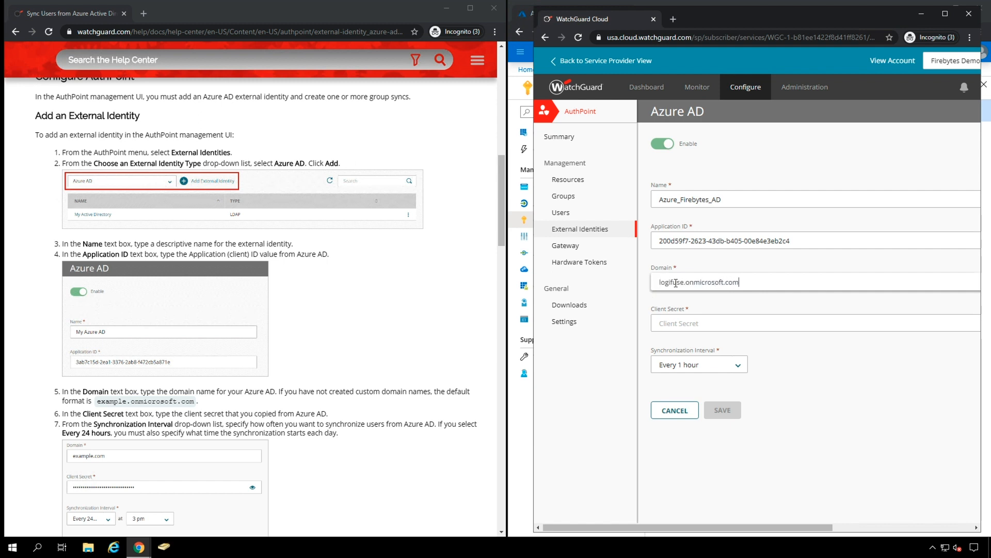
key(Tab)
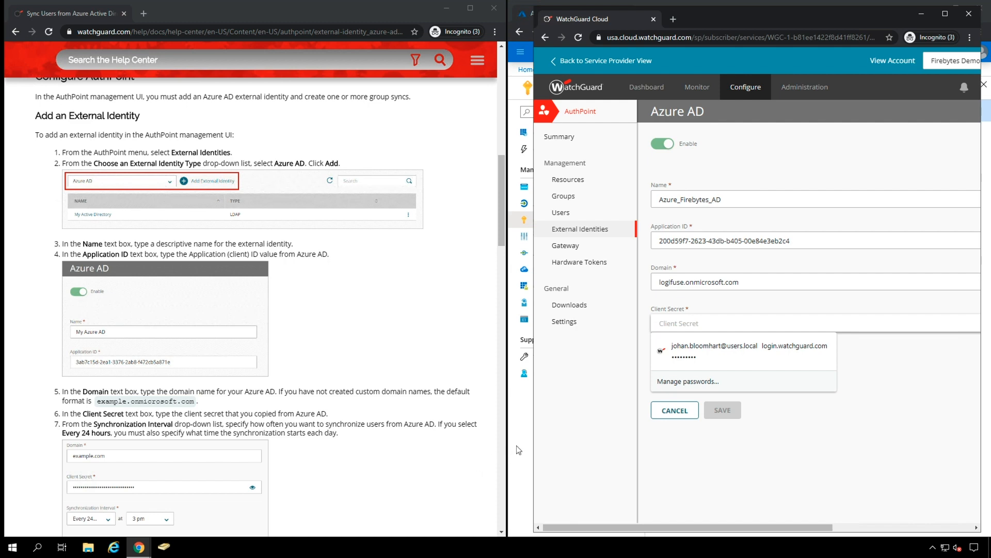
Copy the client secret value from the Azure portal into the external identity's Client Secret field, keeping the synchronization interval at Every 1 hour.
click(518, 449)
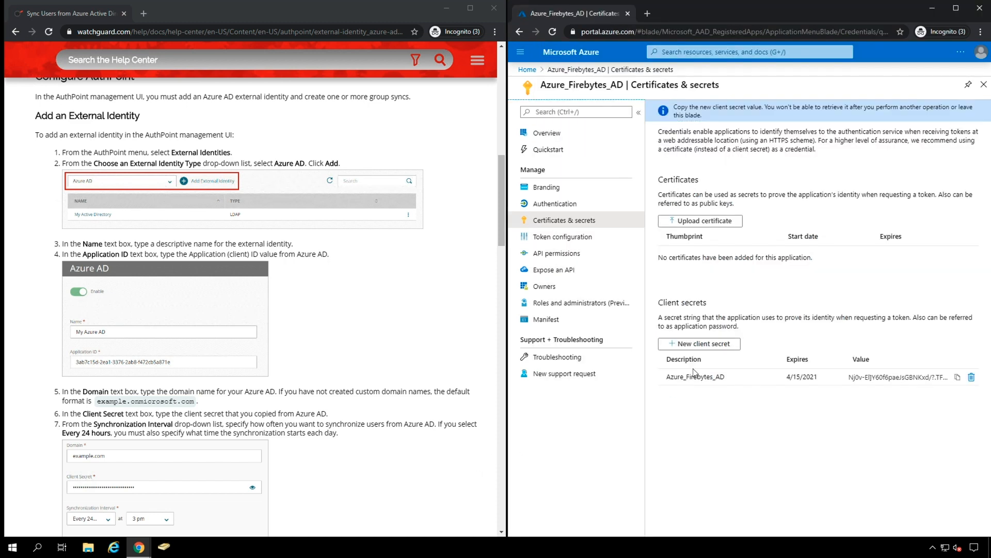
click(957, 375)
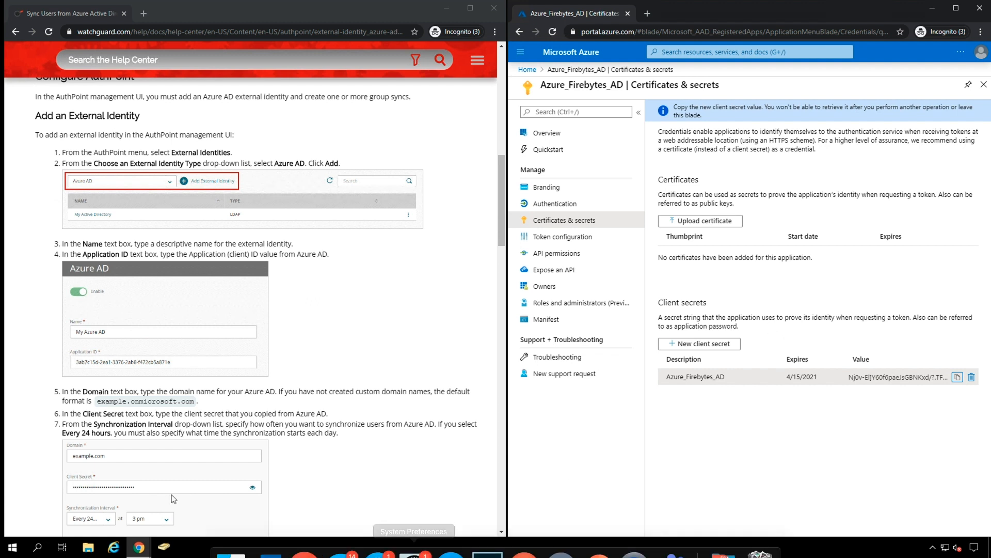
mouse_move(139, 548)
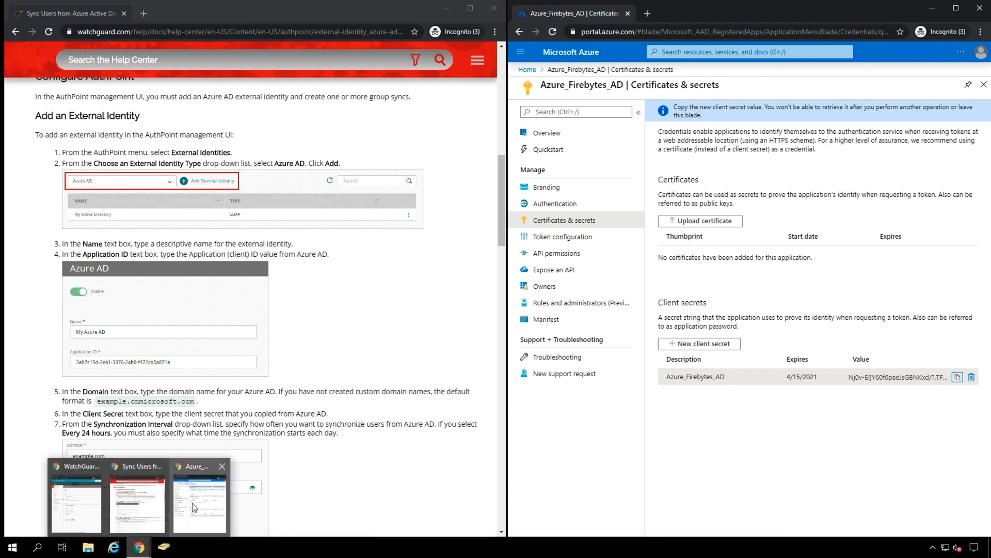
click(80, 503)
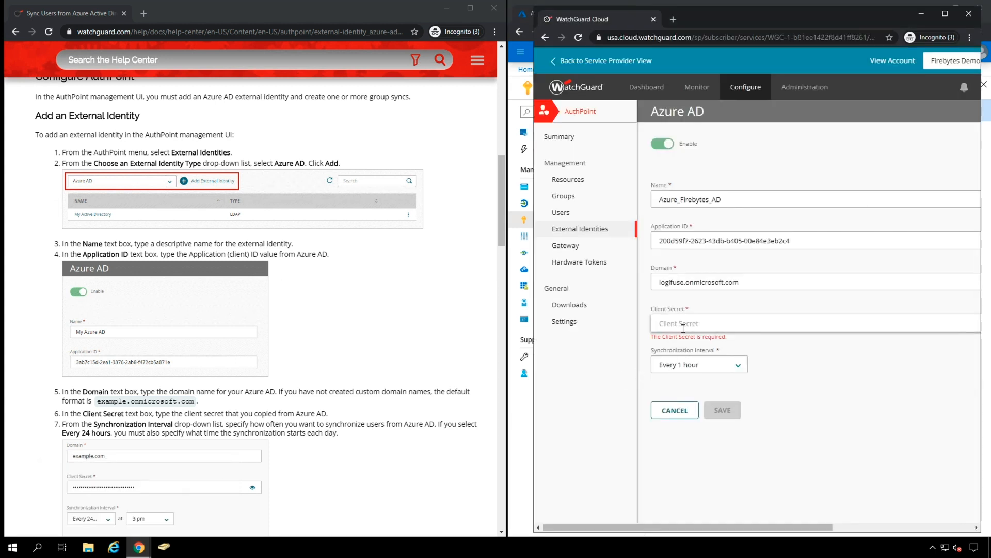
key(ctrl+v)
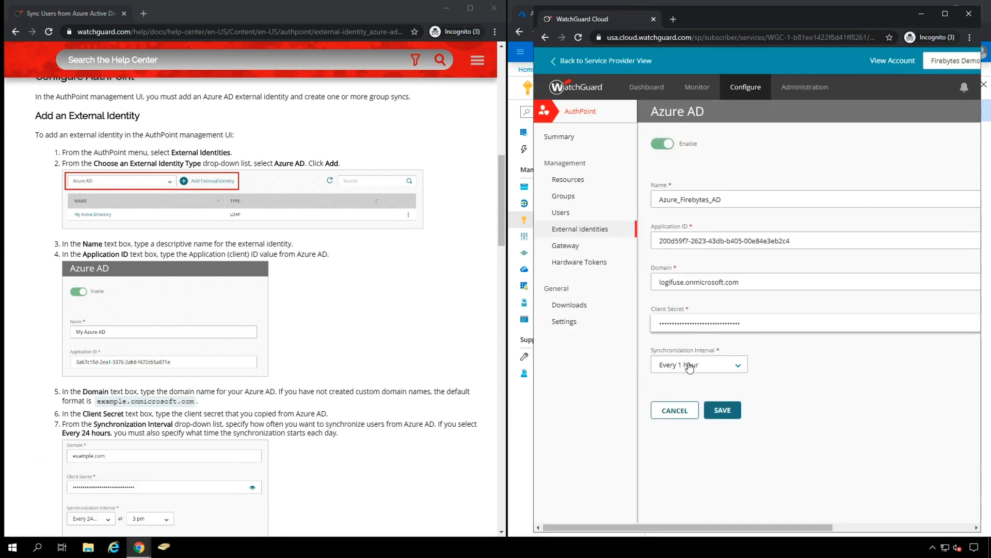
click(715, 362)
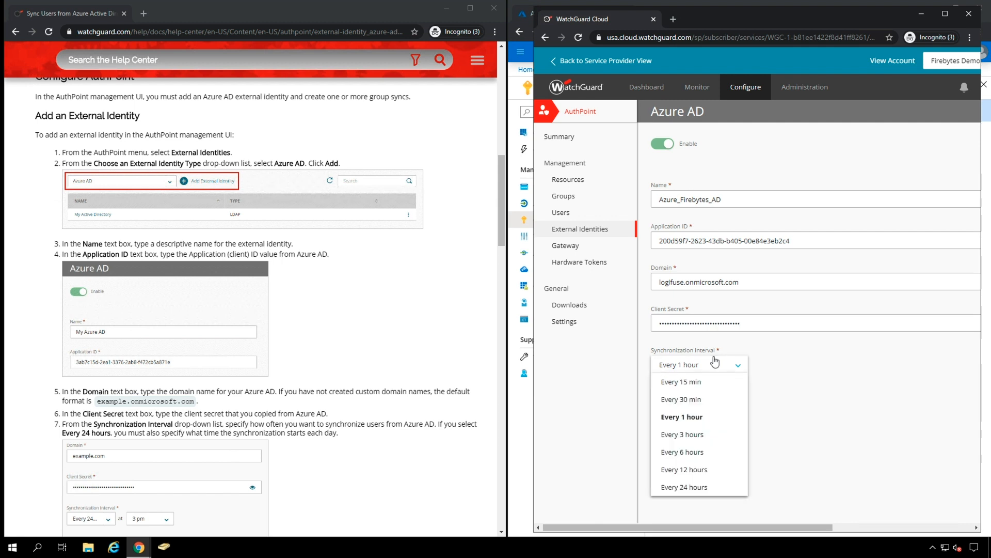
click(744, 355)
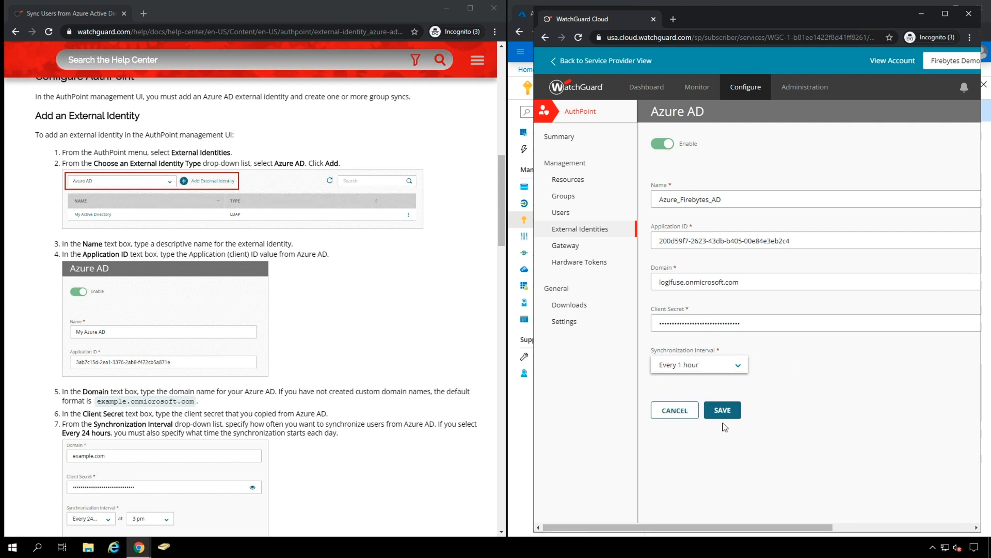
Save the Azure AD external identity and check the connection of Azure_Firebytes_AD.
click(724, 411)
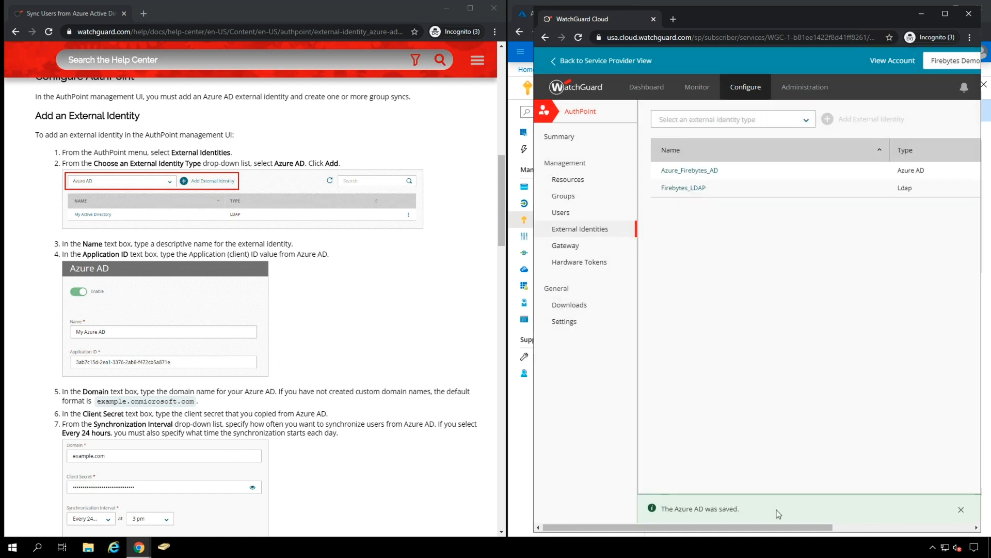
drag(780, 525, 891, 525)
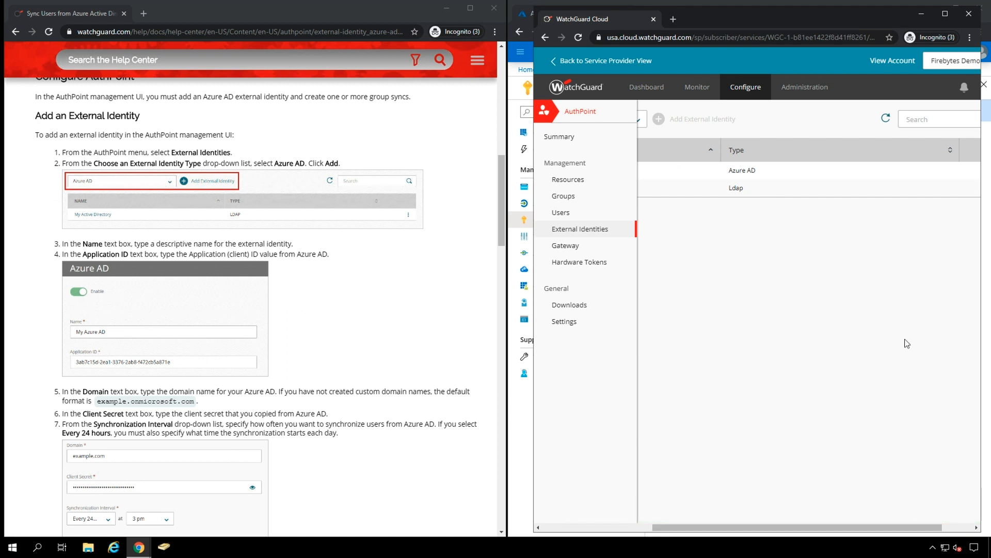
drag(866, 528, 937, 525)
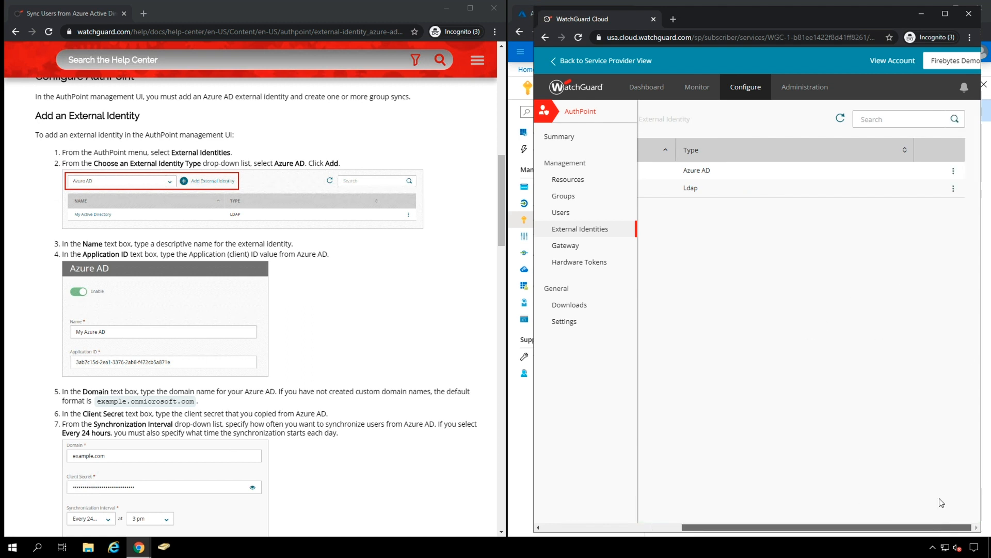
click(955, 168)
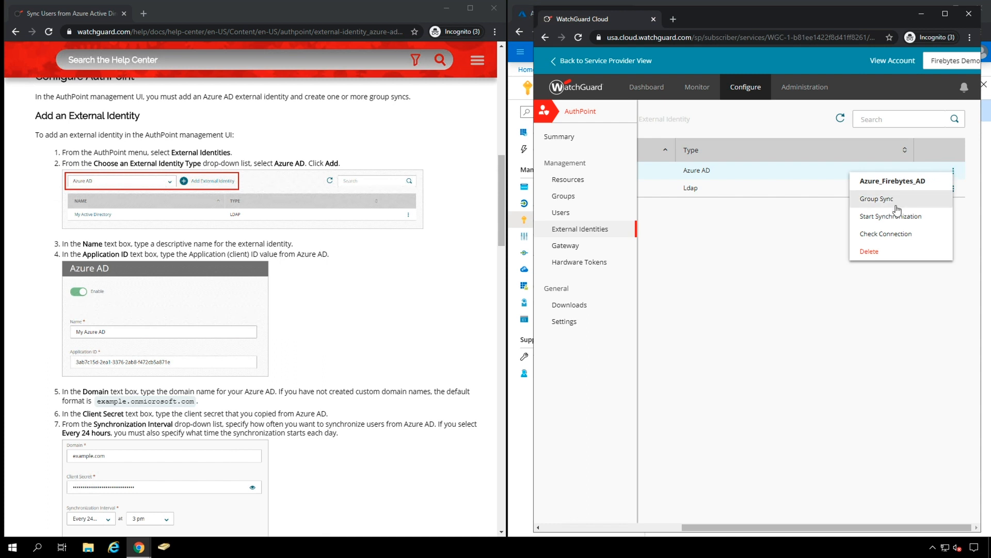
click(888, 232)
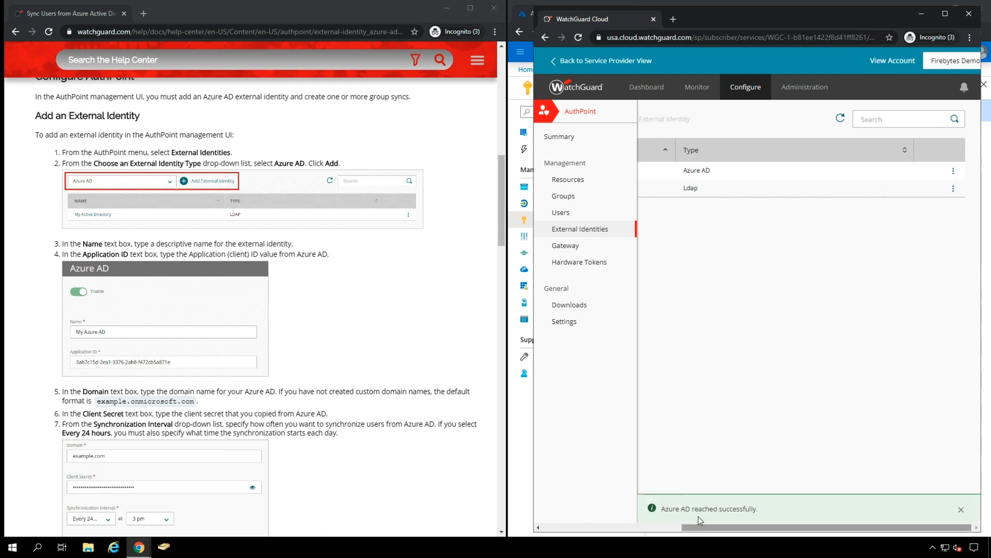
Open Group Sync for Azure_Firebytes_AD, and switch to the Azure portal to open the Logifuse directory's groups.
click(954, 170)
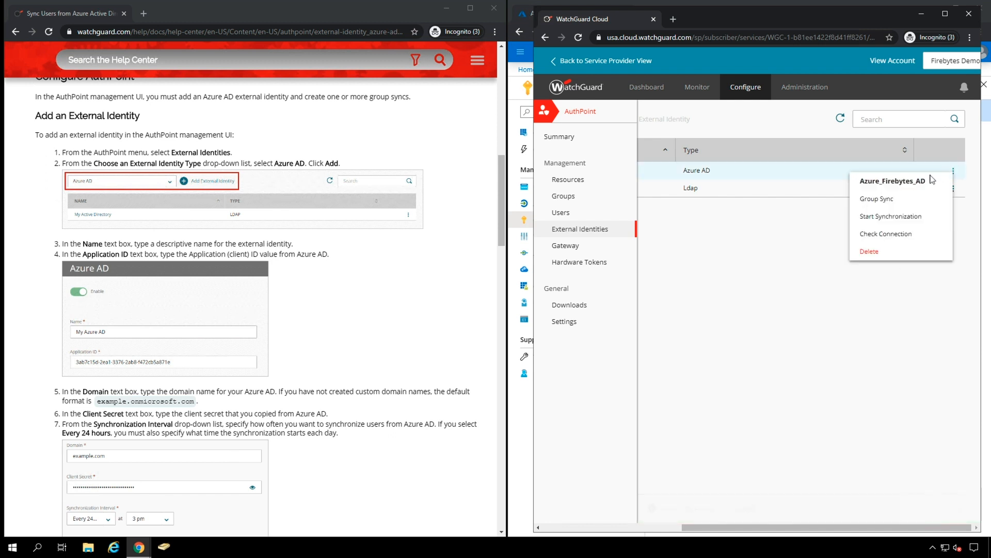
click(894, 196)
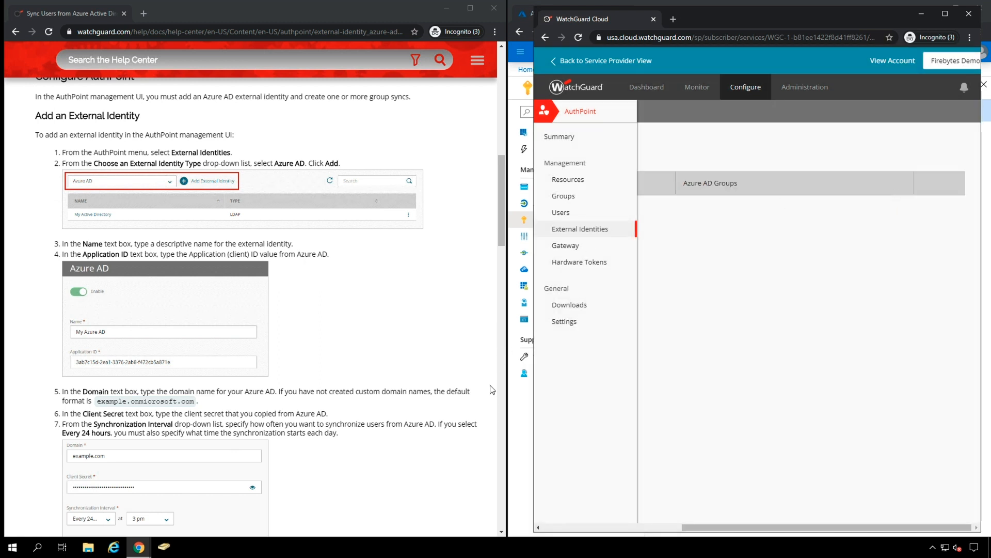
click(522, 425)
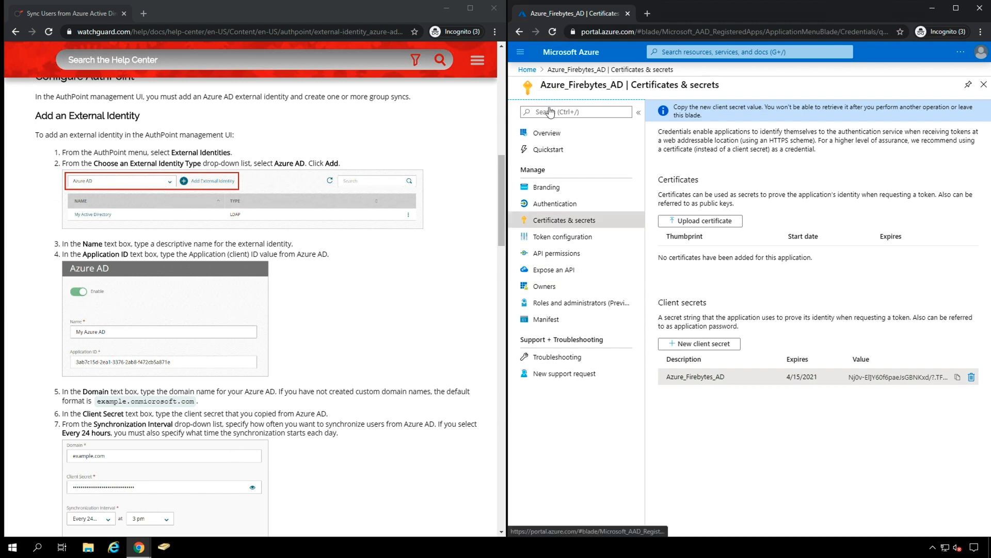
click(527, 69)
click(696, 345)
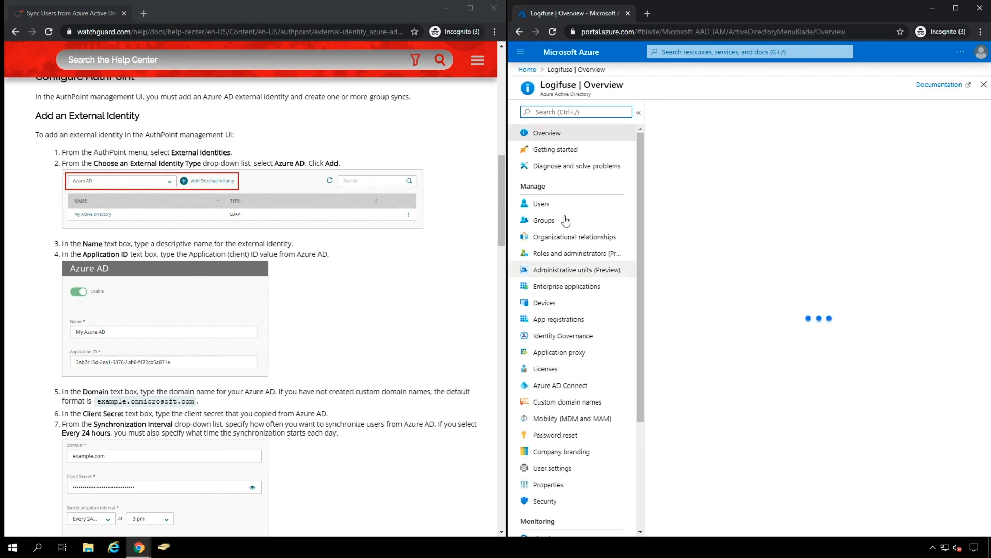
click(555, 220)
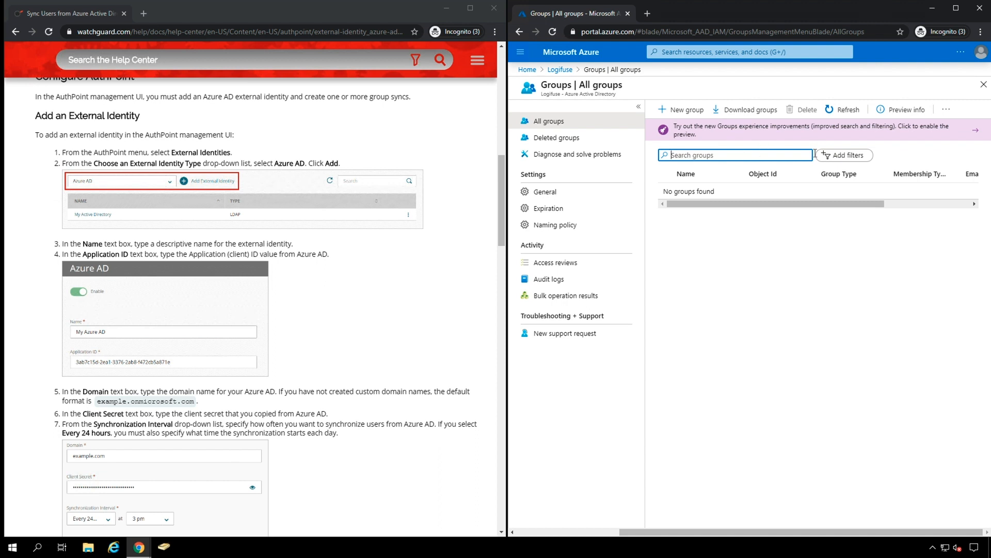
Create a Security group named AuthPoint_Firebytes_AD in the Logifuse directory, leaving its description blank.
click(686, 109)
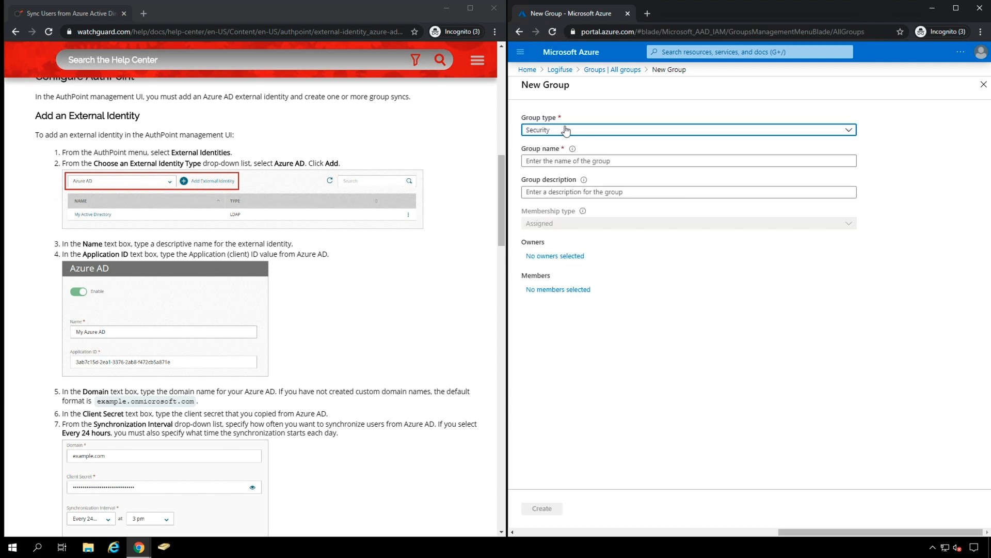
click(568, 127)
click(566, 145)
click(565, 161)
text(Auth)
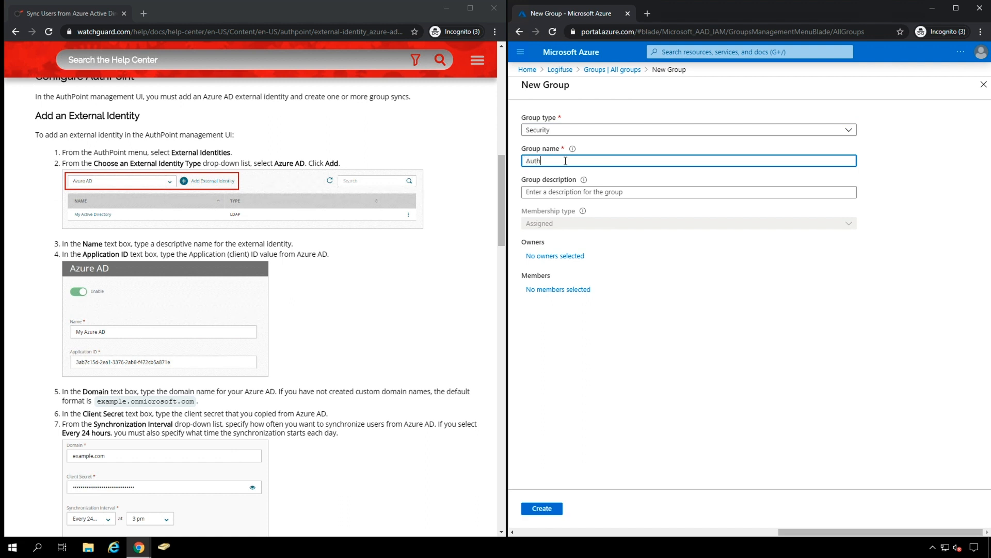
text(Point_Firebytes_AD)
key(Tab)
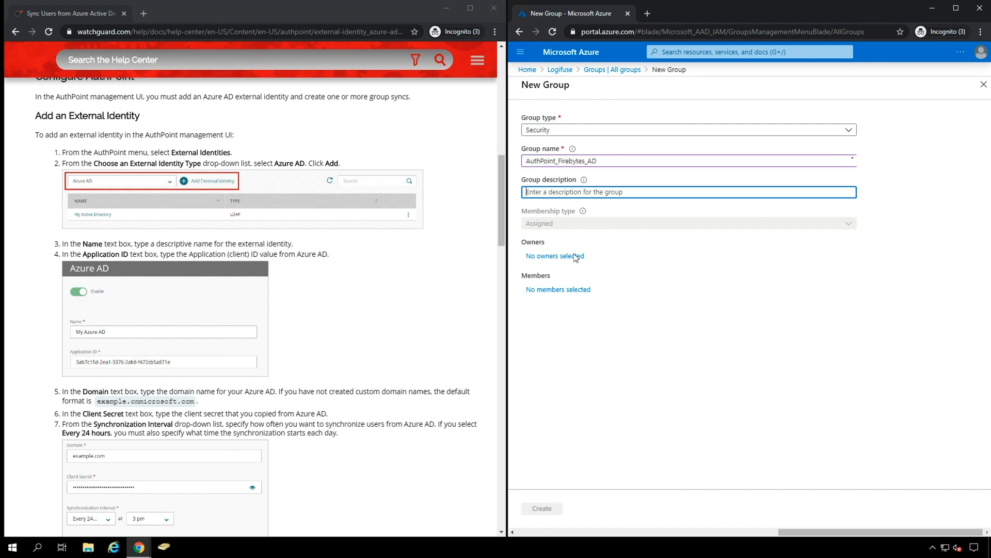
click(542, 508)
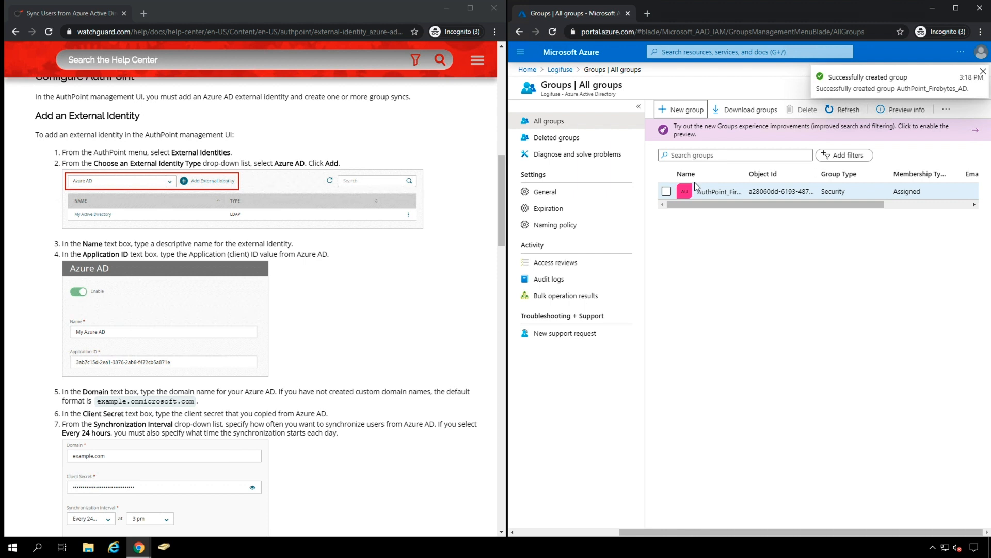
Look up the members of the AuthPoint_Firebytes_AD group and return to the Logifuse directory overview.
click(712, 191)
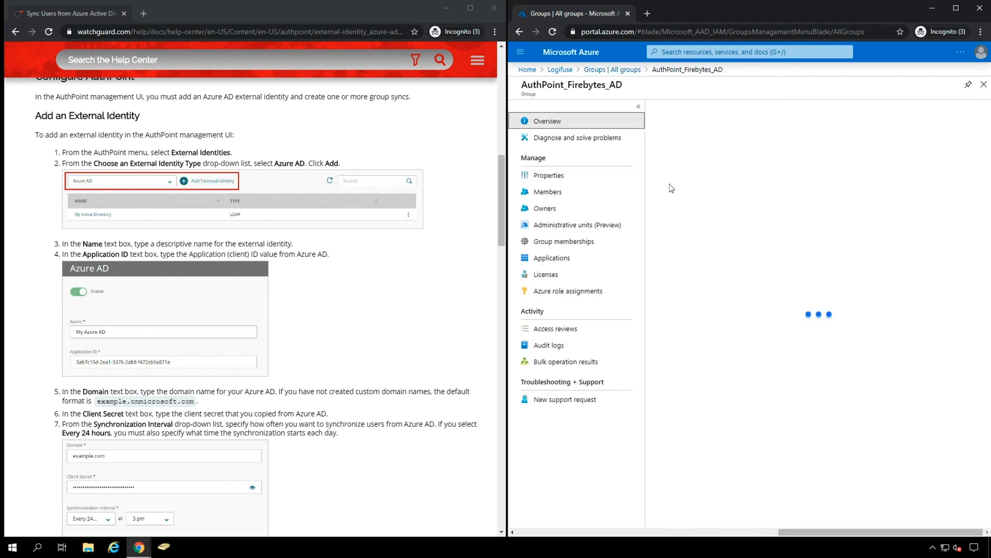
click(548, 191)
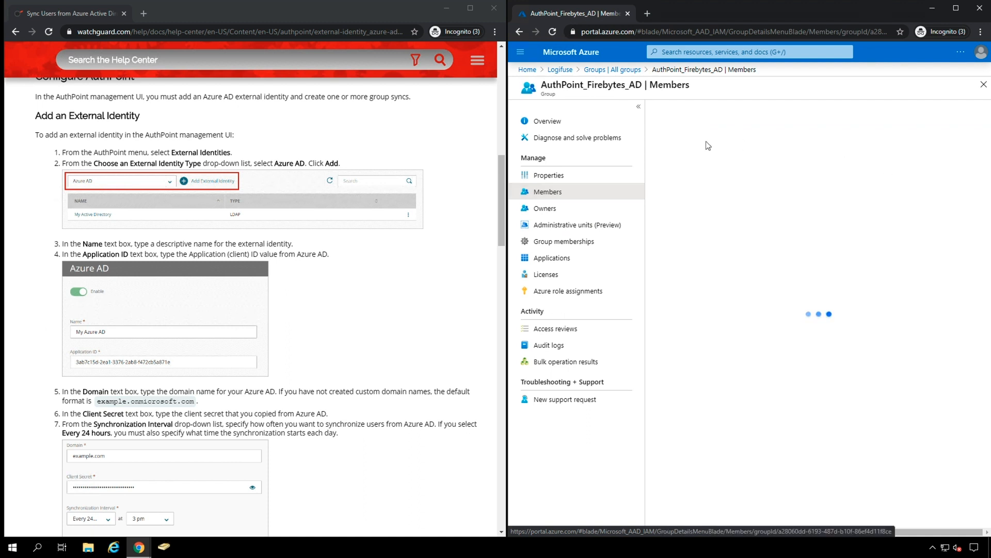
click(551, 67)
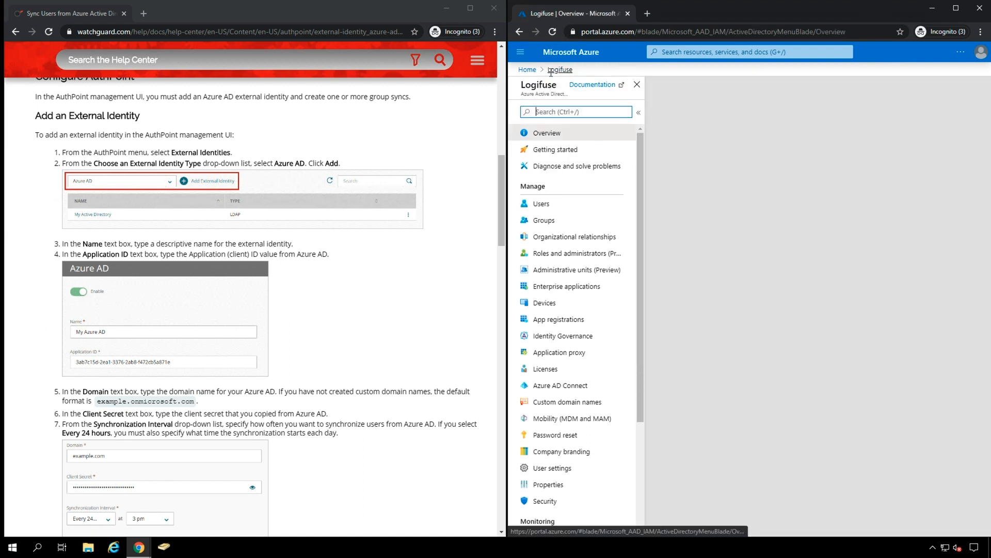
Add the first user in the directory's user list to the AuthPoint_Firebytes_AD group.
click(548, 202)
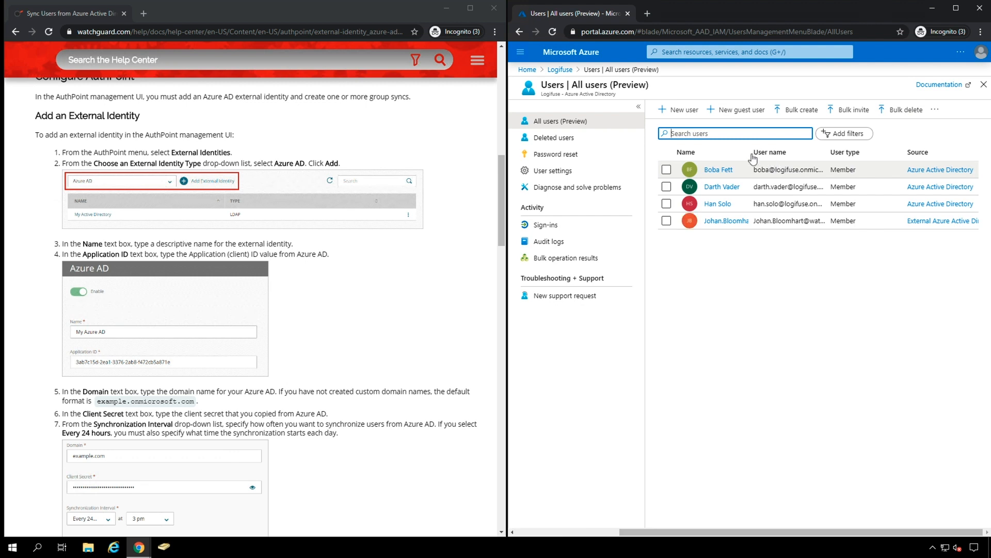
click(718, 167)
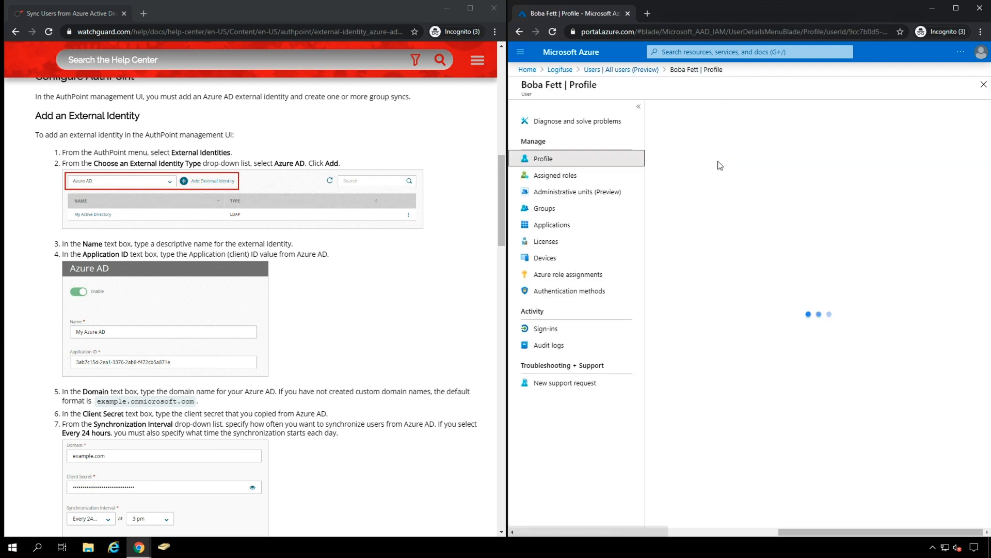
click(543, 206)
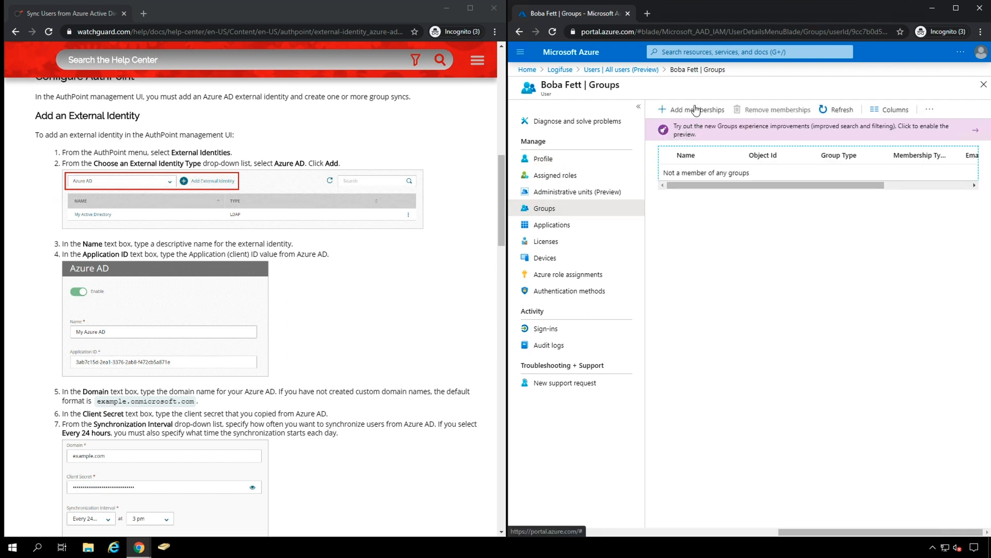
click(695, 110)
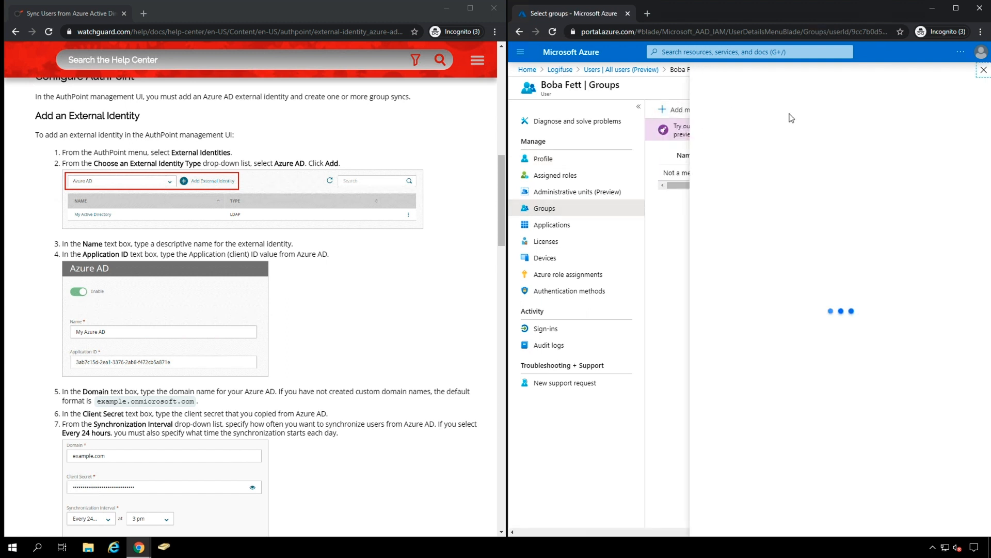
click(744, 140)
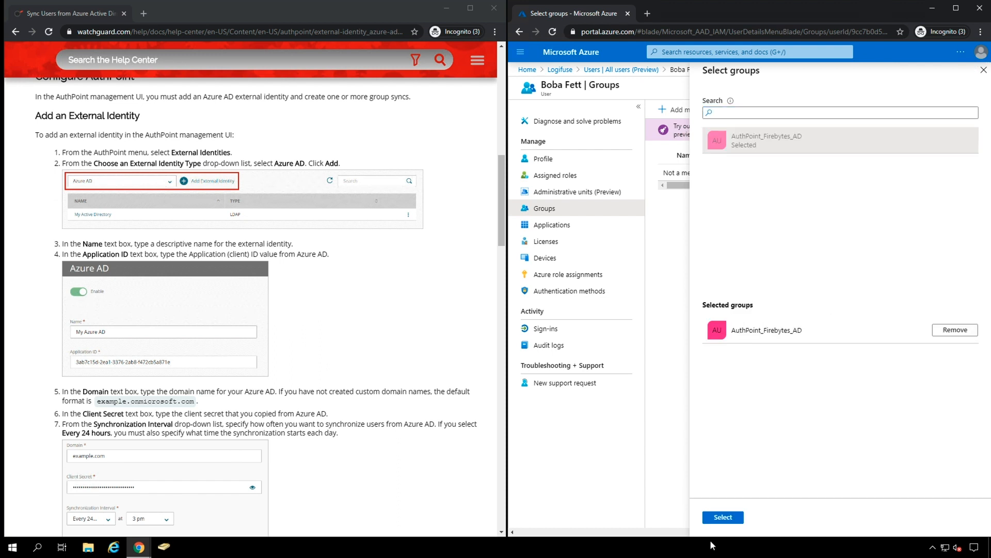
click(722, 517)
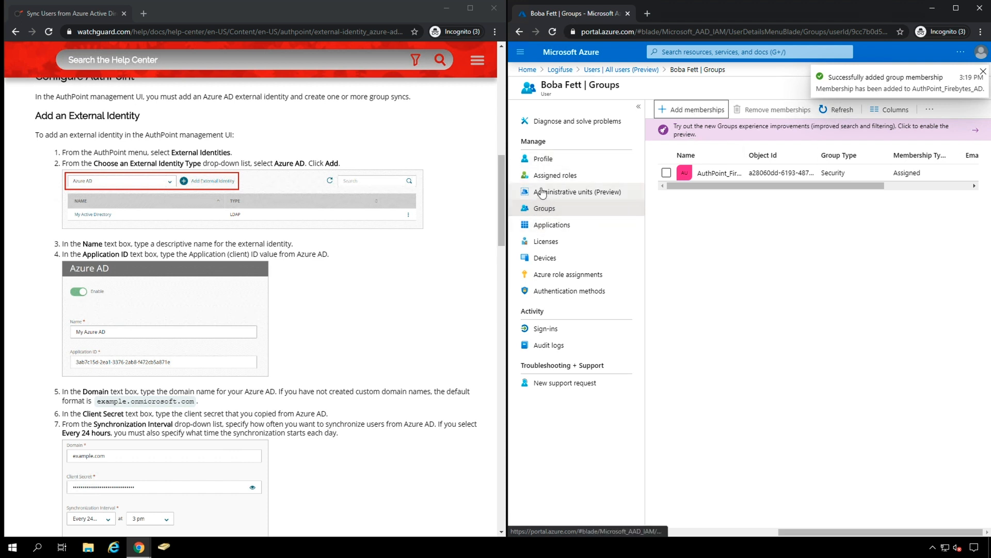
Recheck the first listed user's group memberships and return to the list of all users.
click(617, 64)
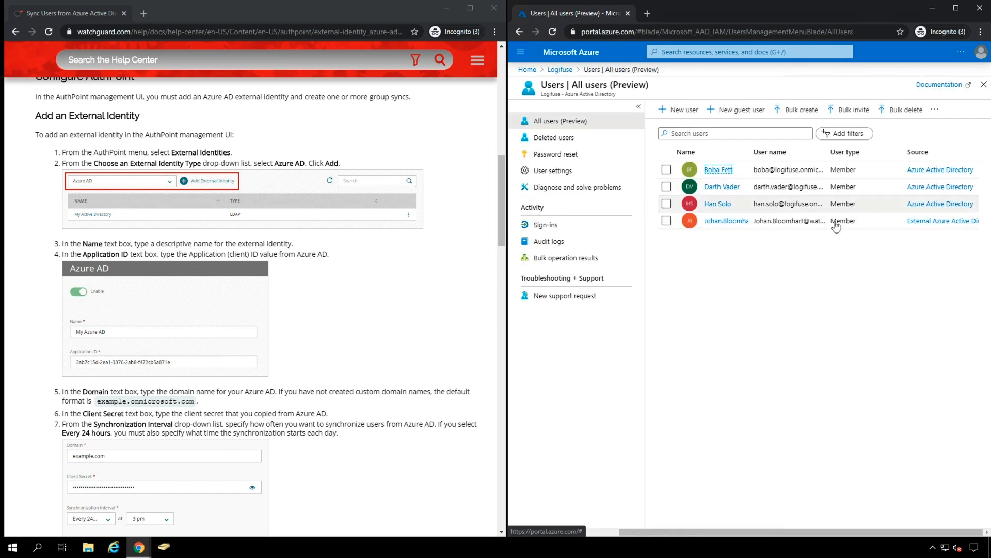
click(718, 165)
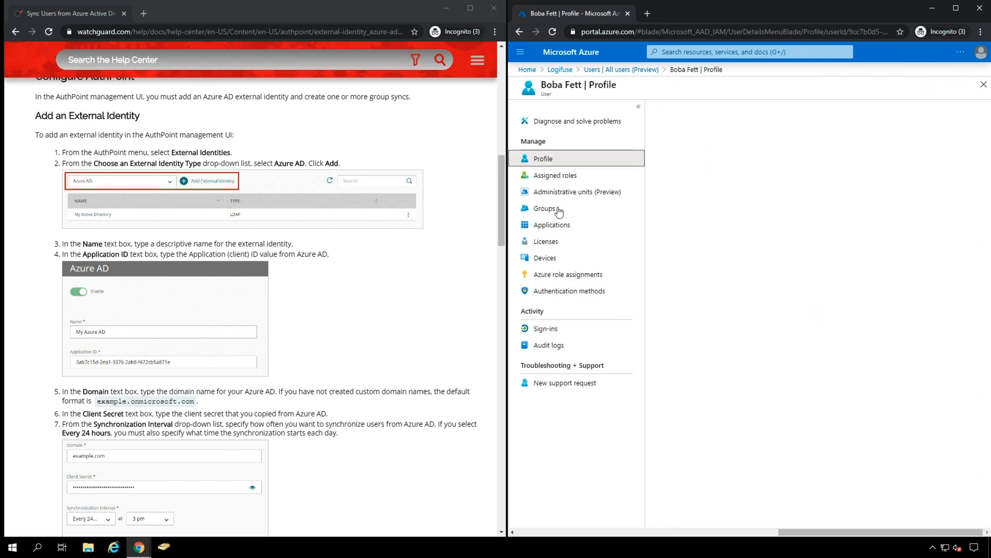
click(550, 207)
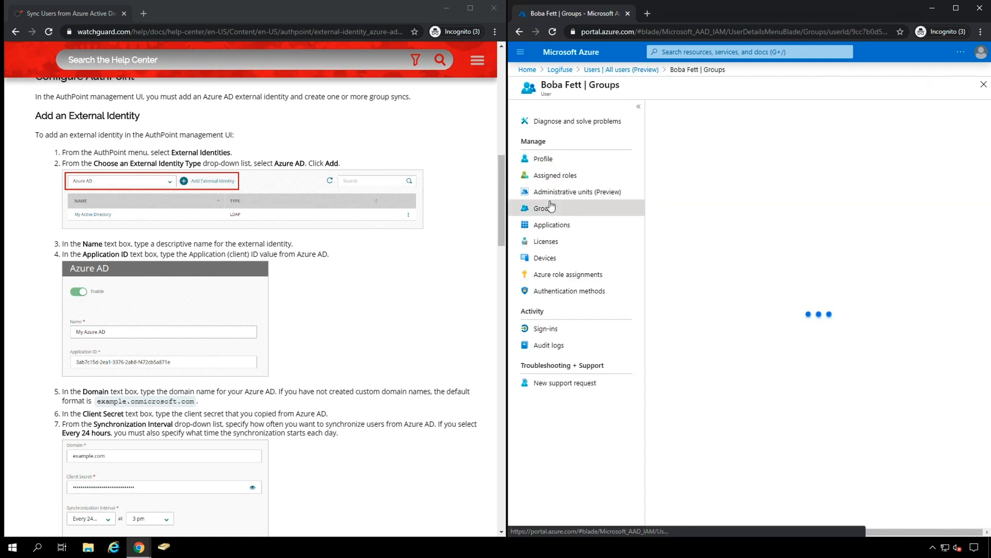
click(621, 69)
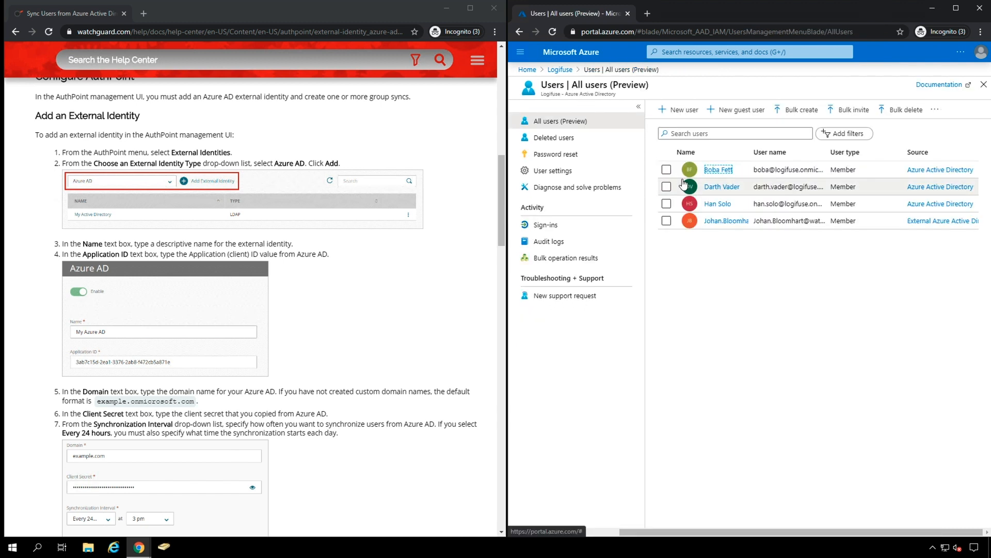
Add the second user in the directory's user list to the AuthPoint_Firebytes_AD group.
click(721, 187)
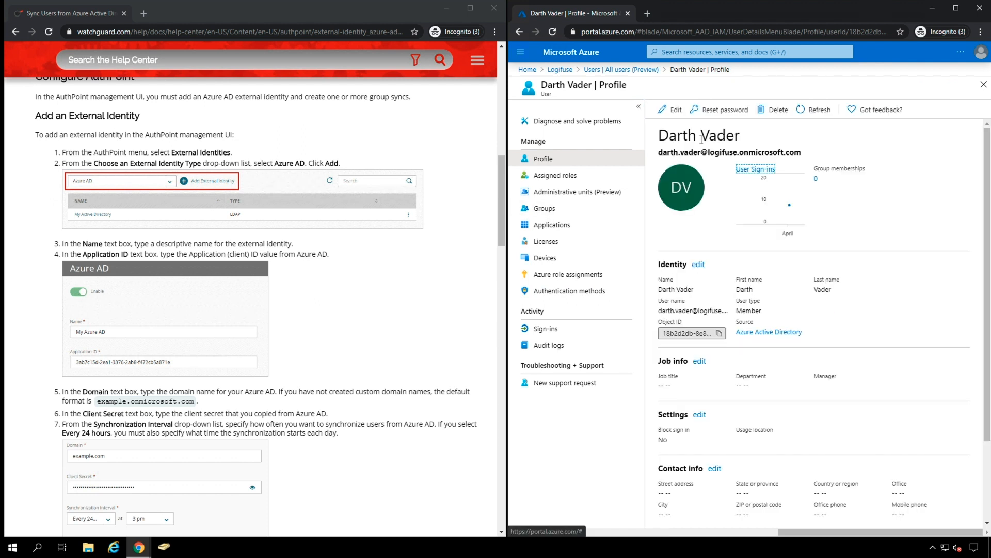
click(551, 207)
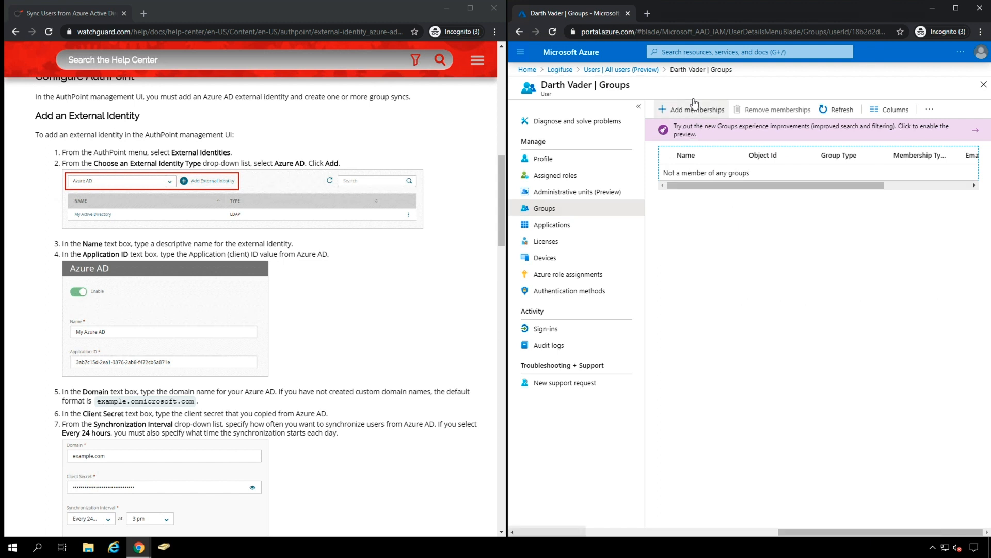
click(692, 109)
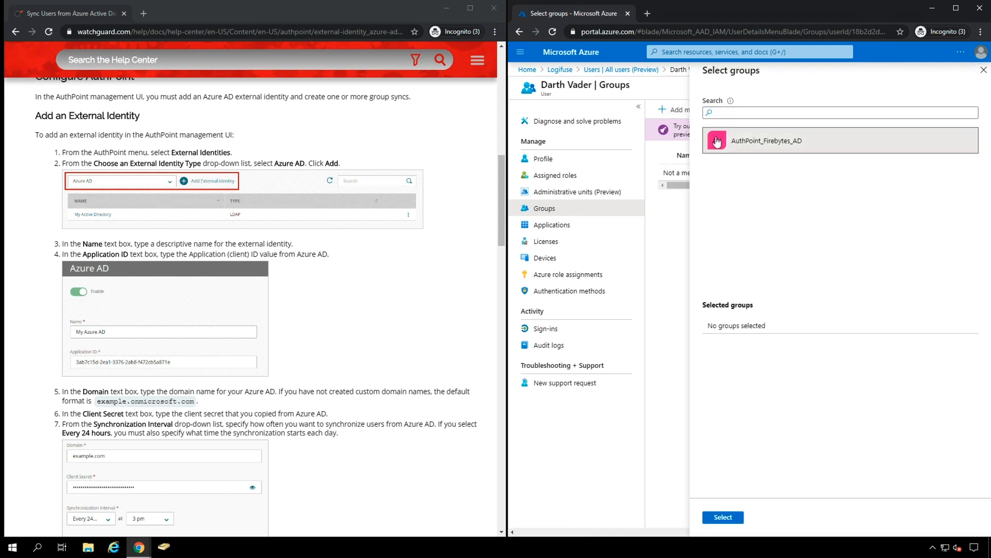
click(717, 142)
click(729, 516)
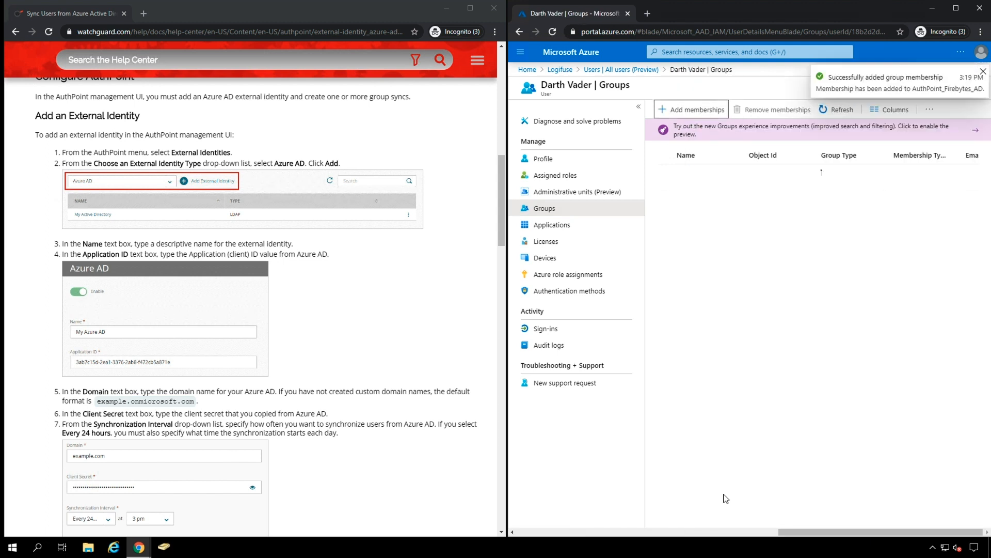
Review the second listed user's group memberships and switch back to the group sync page in WatchGuard Cloud.
mouse_move(143, 547)
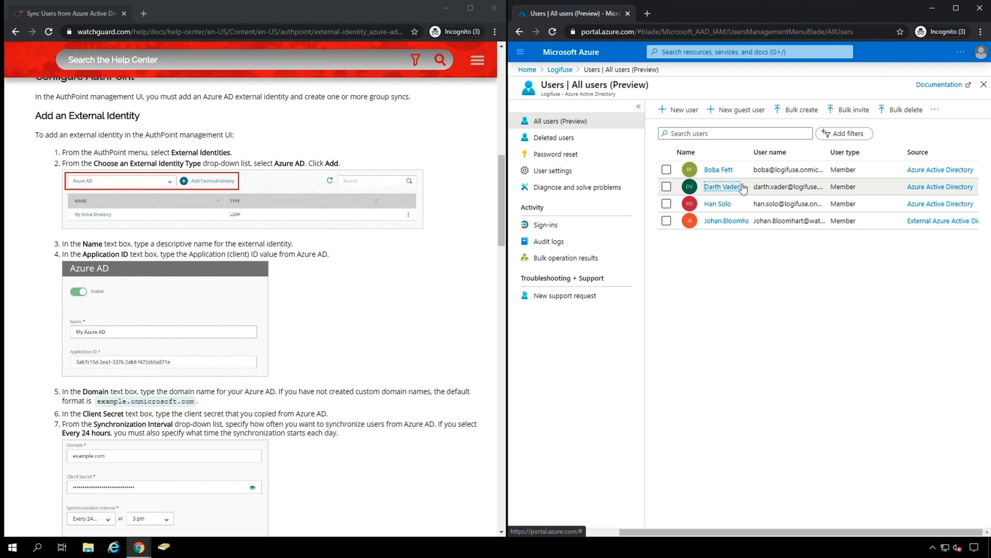
click(721, 186)
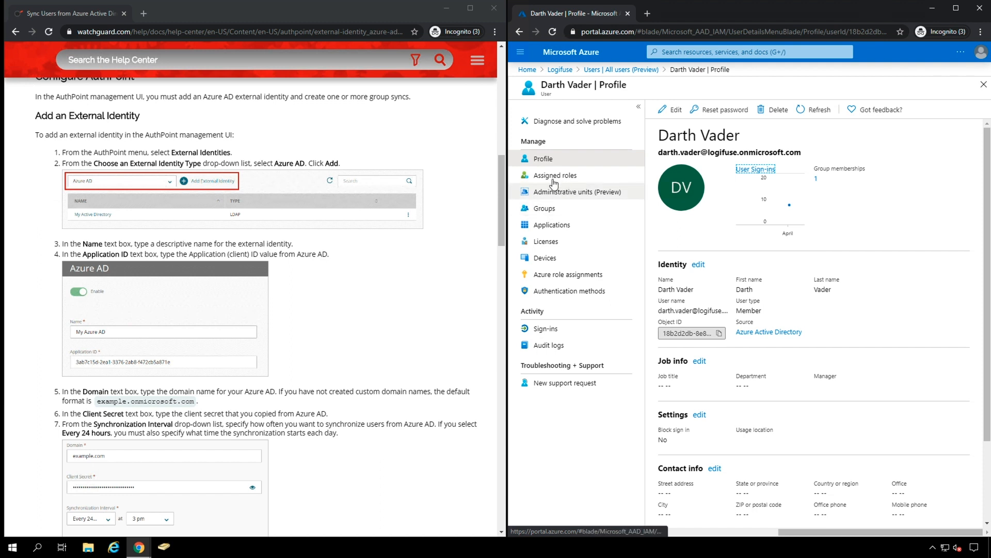
click(545, 208)
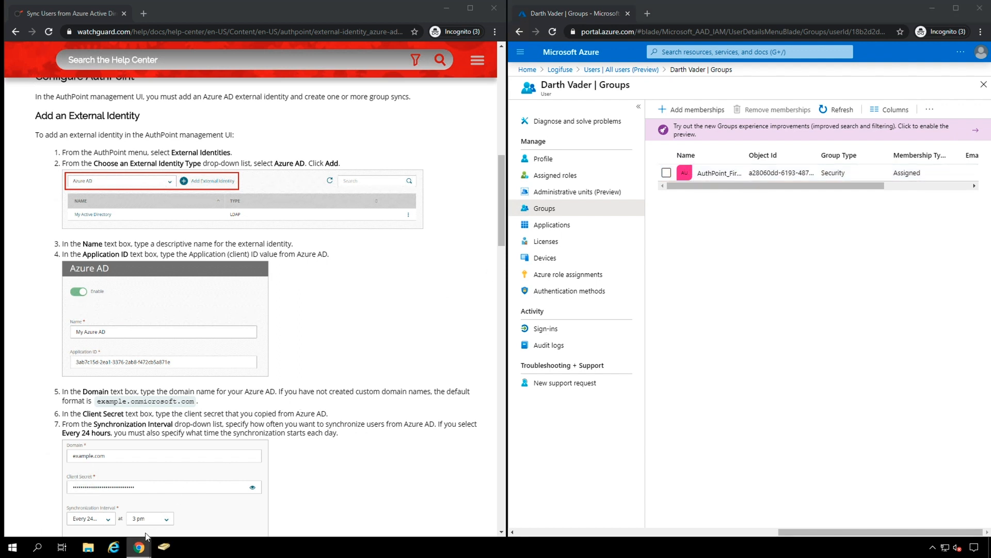
mouse_move(139, 547)
click(86, 491)
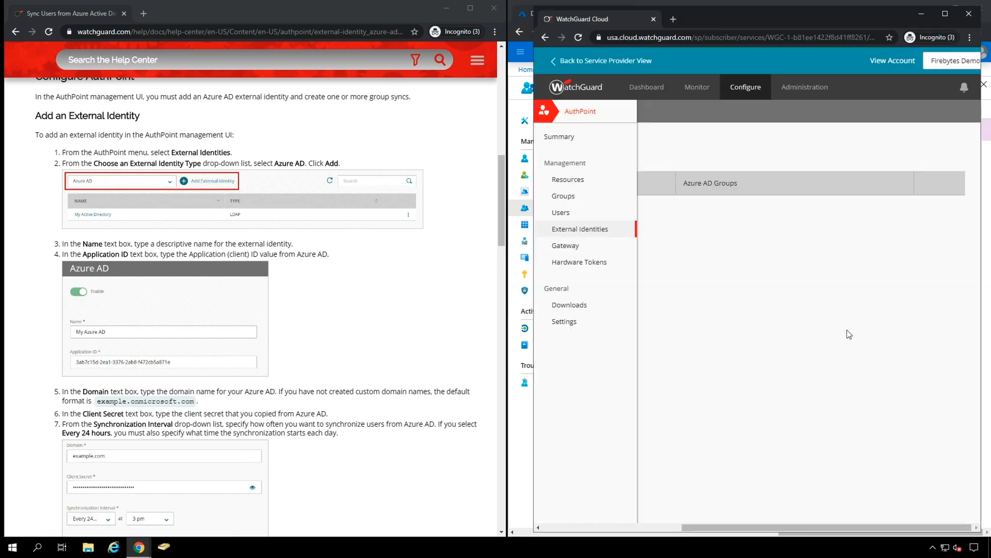
Add an Azure AD group sync that maps the AuthPoint_Firebytes_AD group to the Firebytes Demo AuthPoint group.
drag(785, 522, 611, 504)
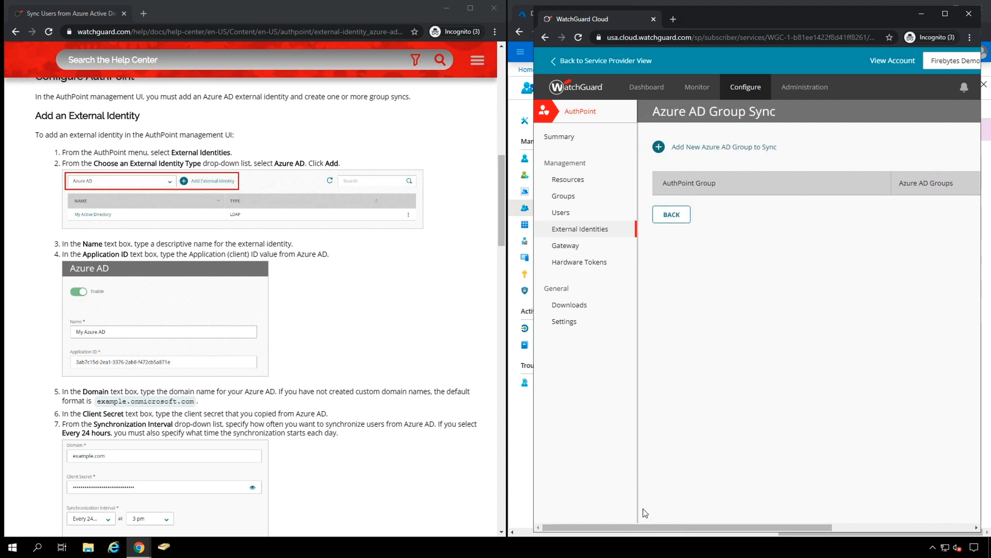
click(716, 147)
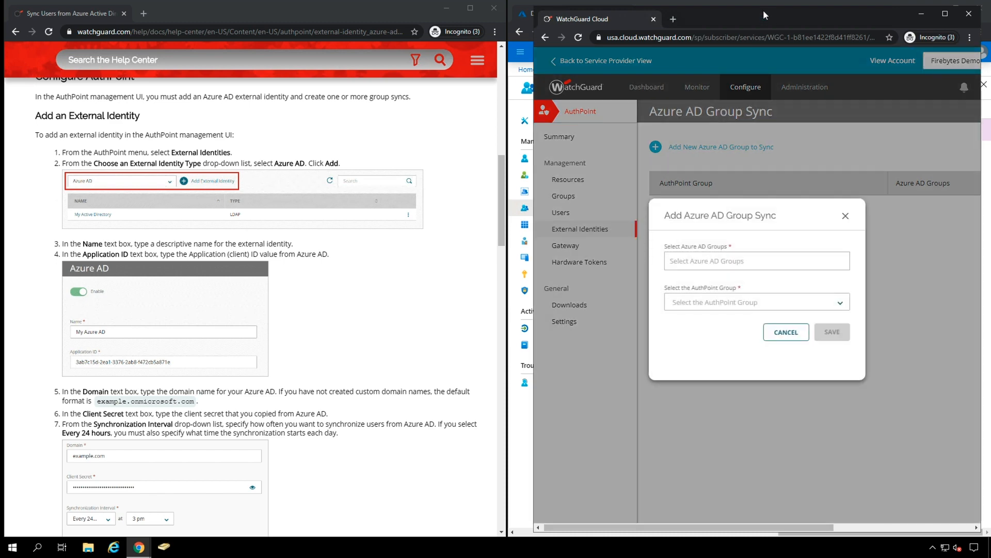
double_click(763, 10)
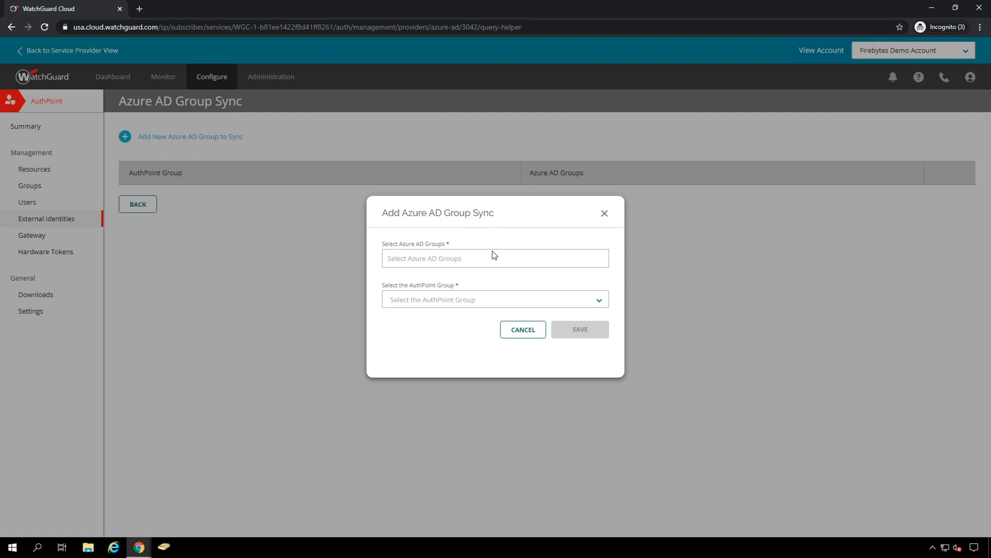
click(475, 260)
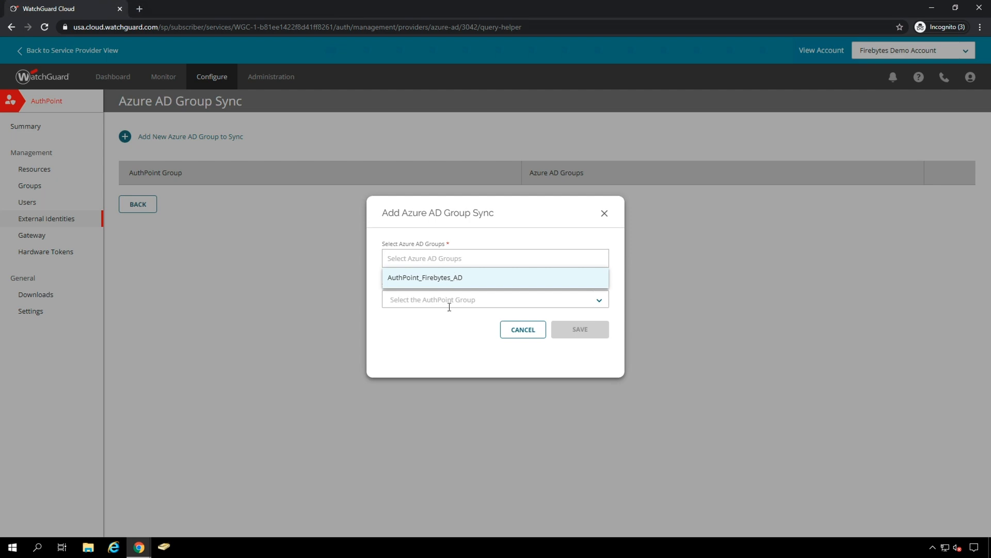
click(453, 279)
click(463, 305)
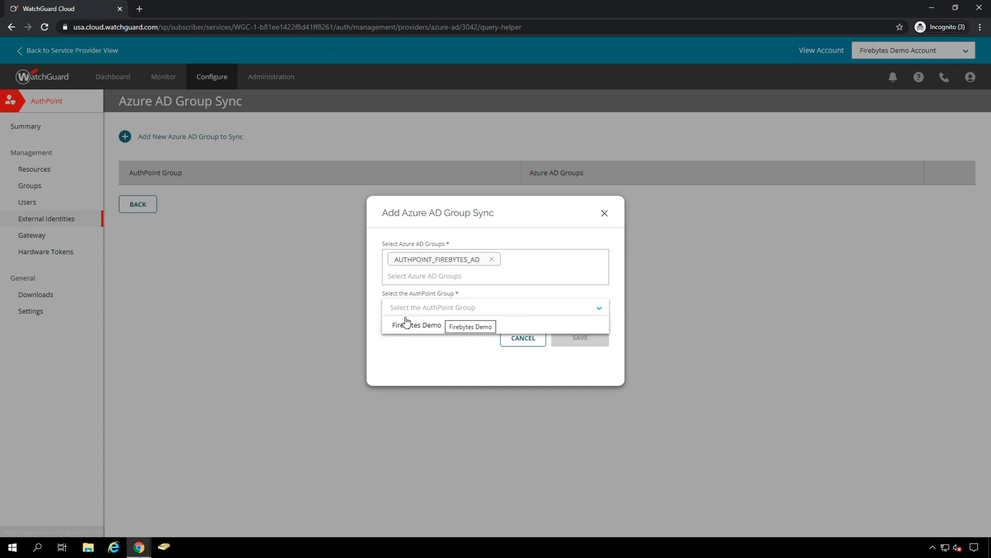
click(442, 324)
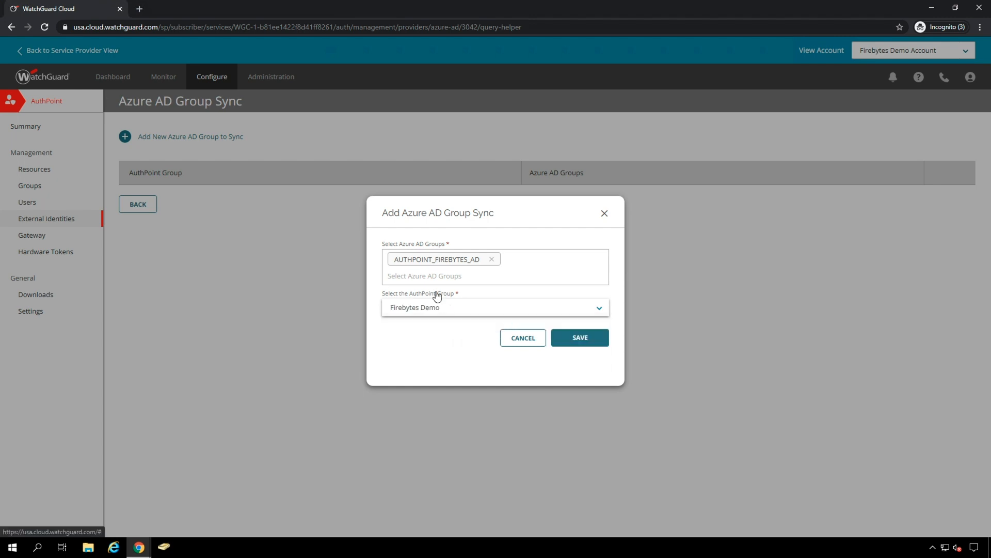
click(595, 331)
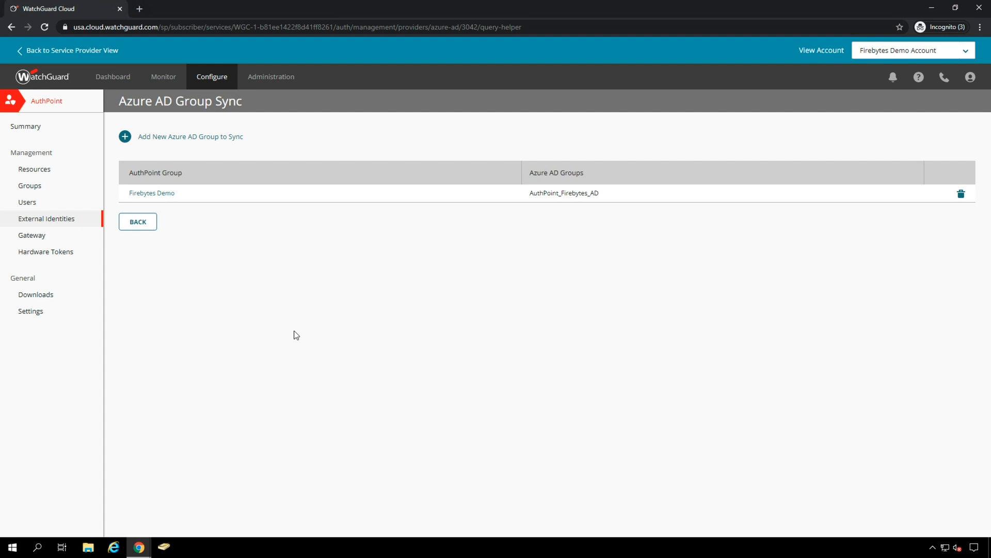
Return to the external identities list and start a manual synchronization of Azure_Firebytes_AD.
click(137, 221)
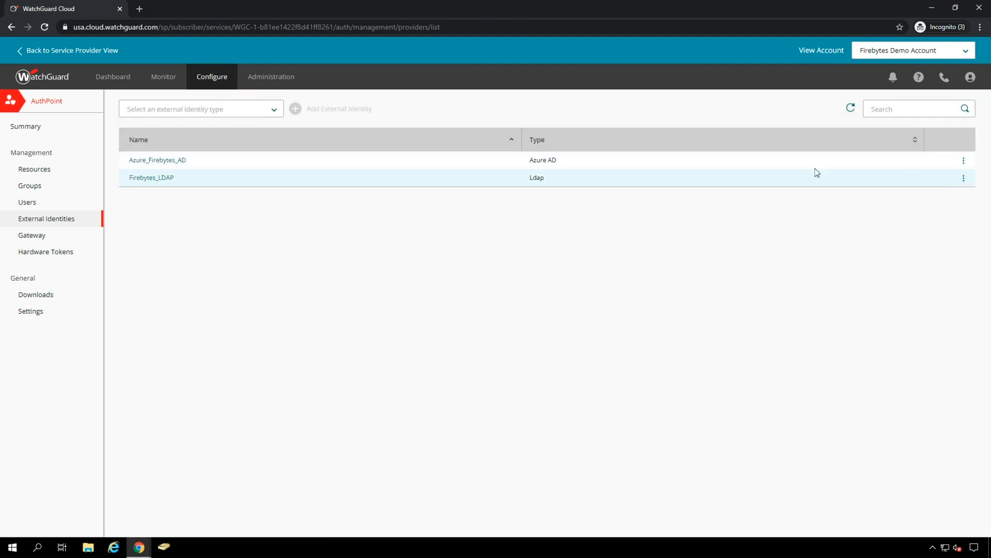
click(964, 160)
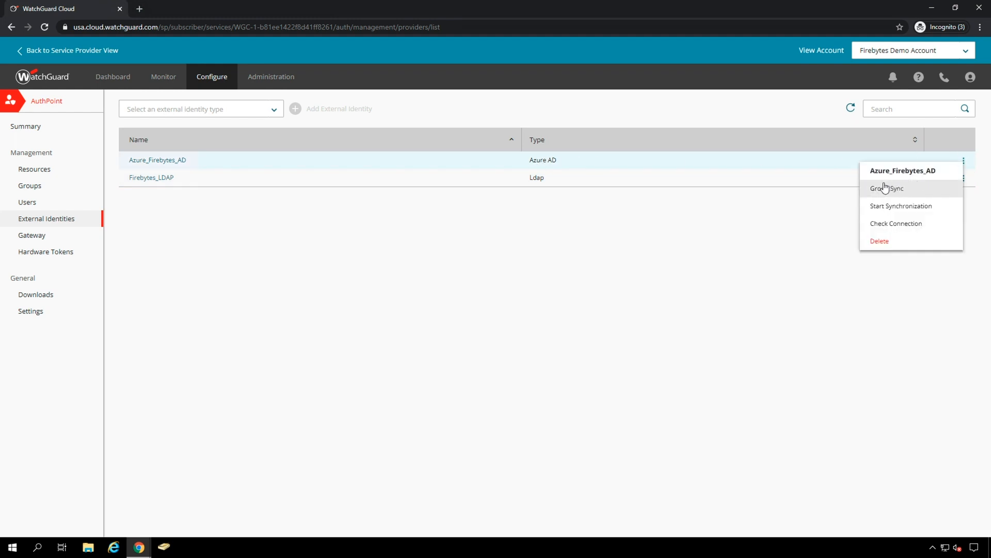
click(902, 206)
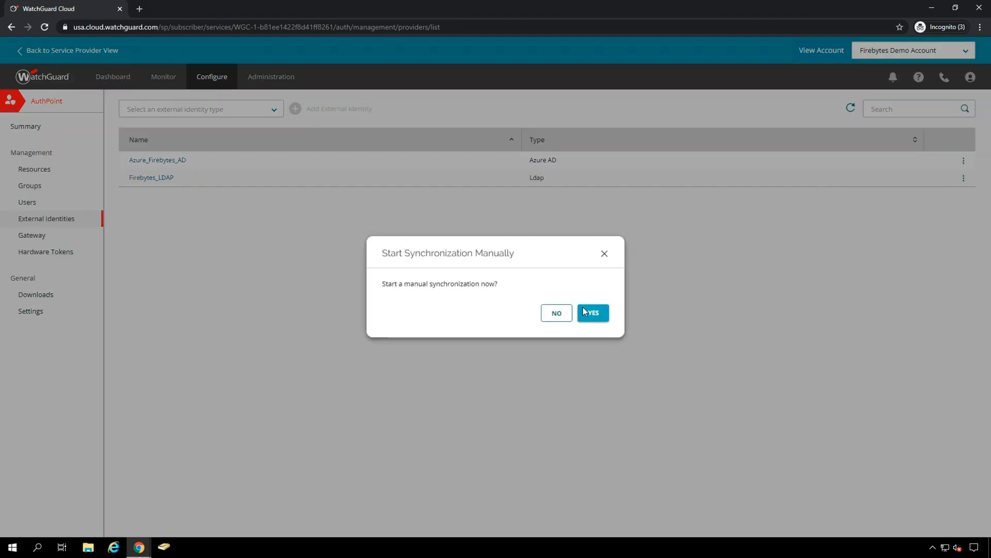
click(591, 312)
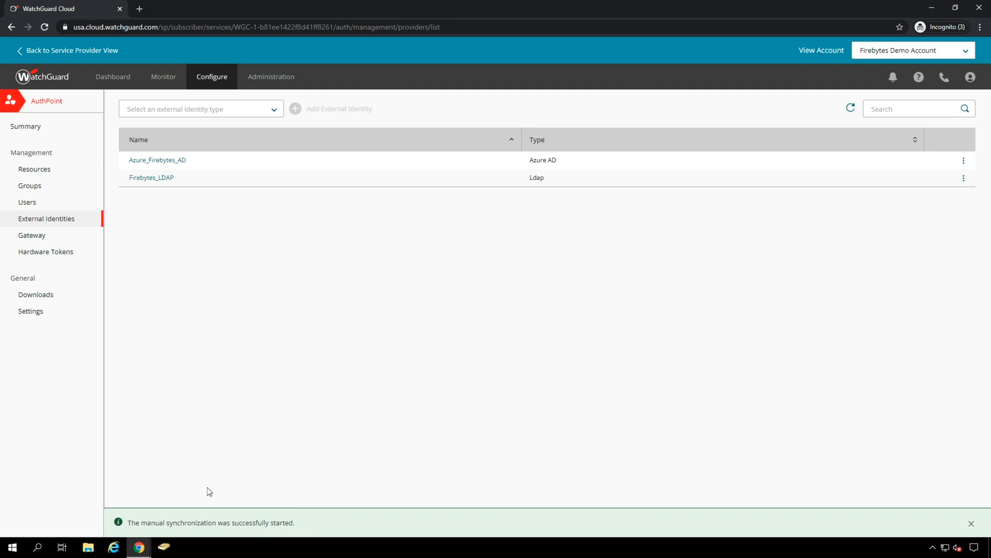
Check the AuthPoint user list, then review the details of the Azure_Firebytes_AD sync alert without acknowledging it.
click(33, 201)
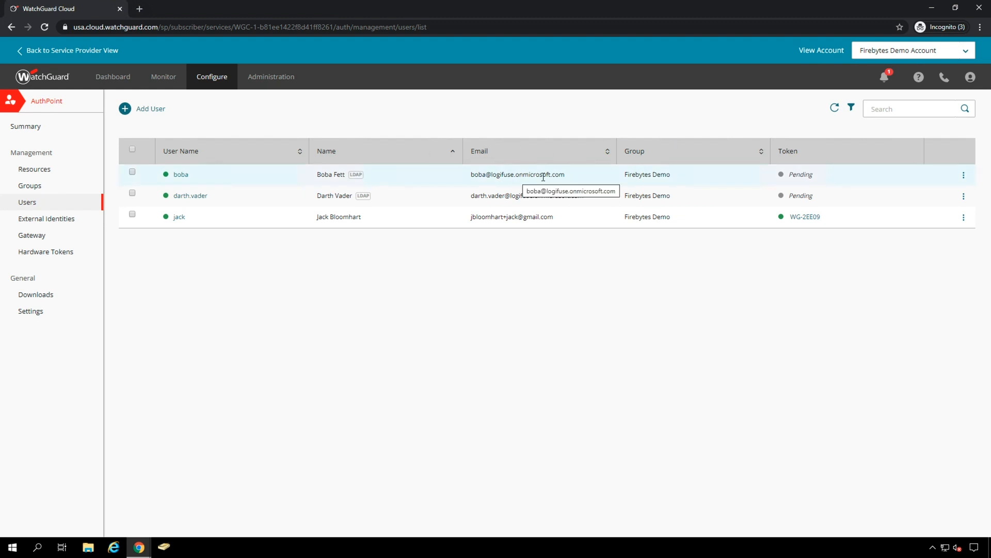
click(877, 77)
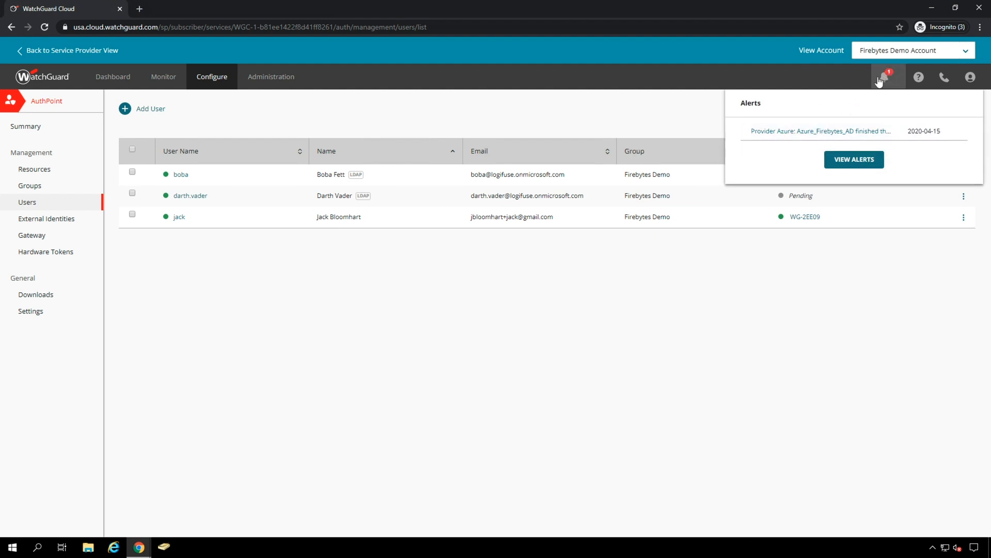
click(808, 130)
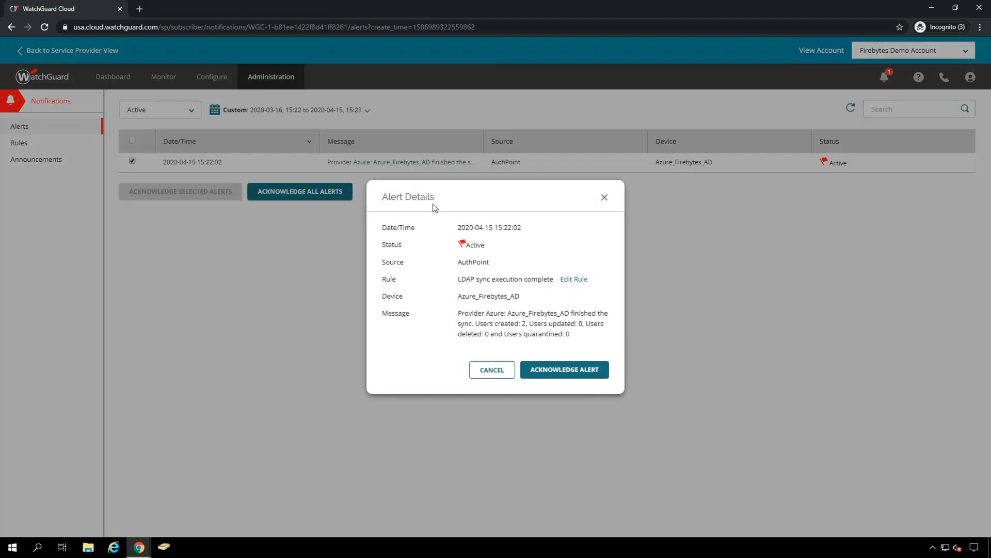
drag(483, 324, 577, 331)
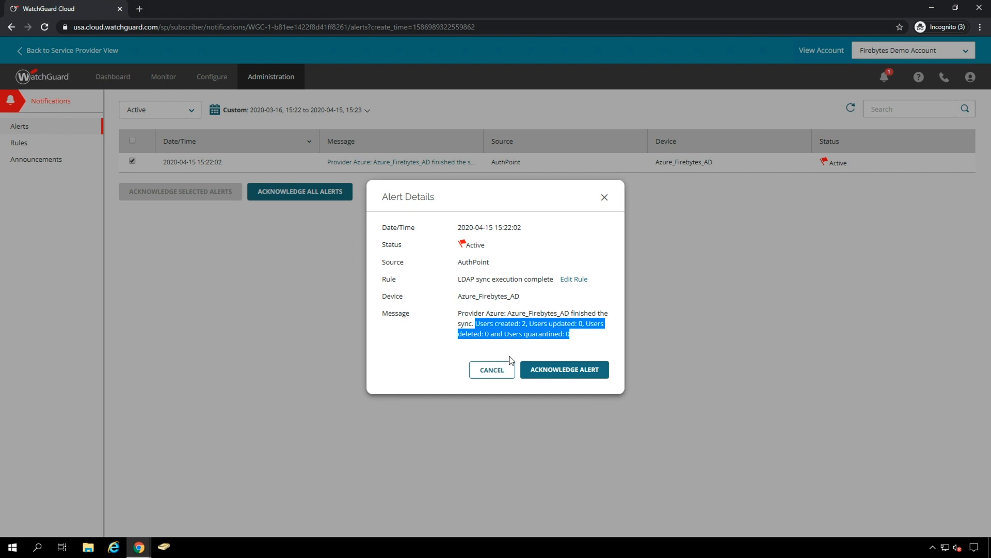
click(496, 368)
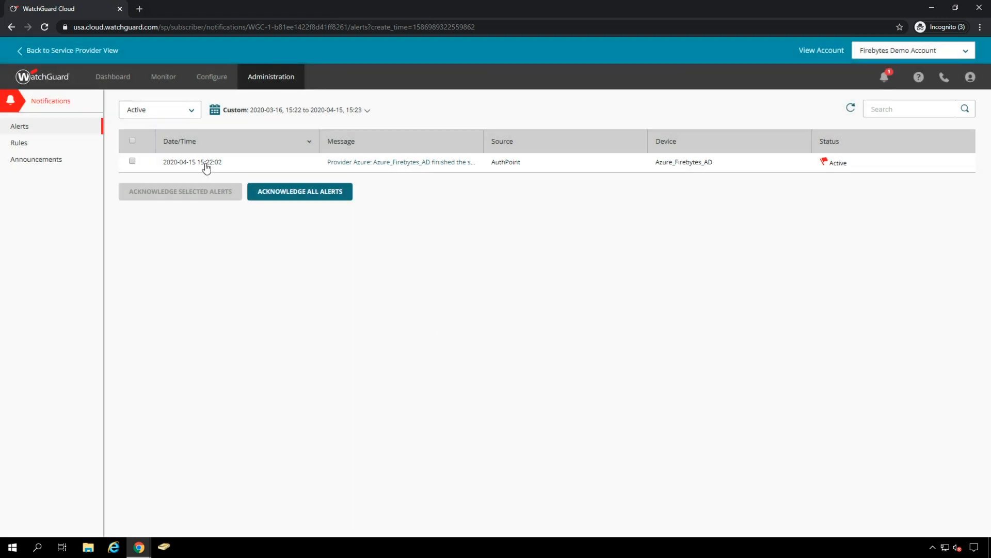
Go back to the AuthPoint configuration and reopen its user list.
click(212, 76)
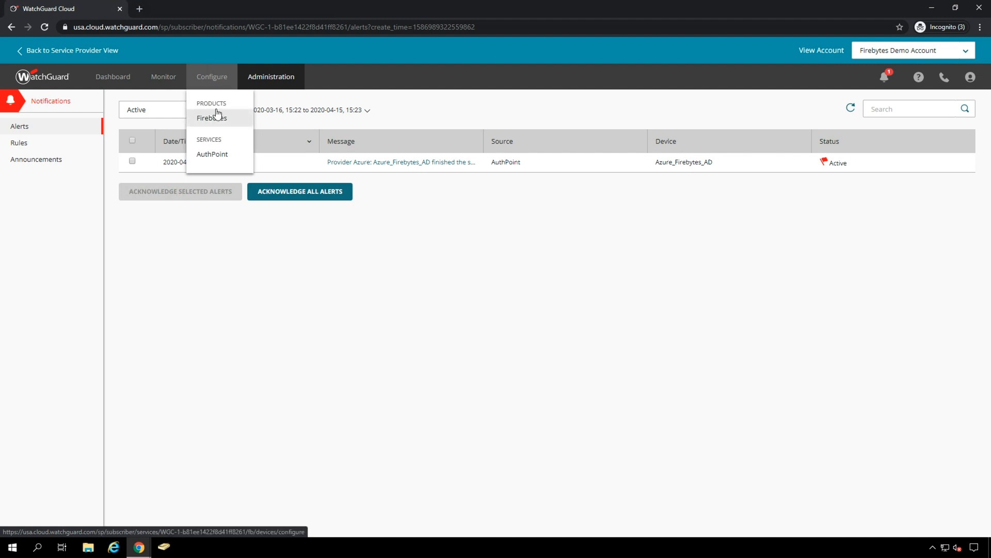
click(216, 148)
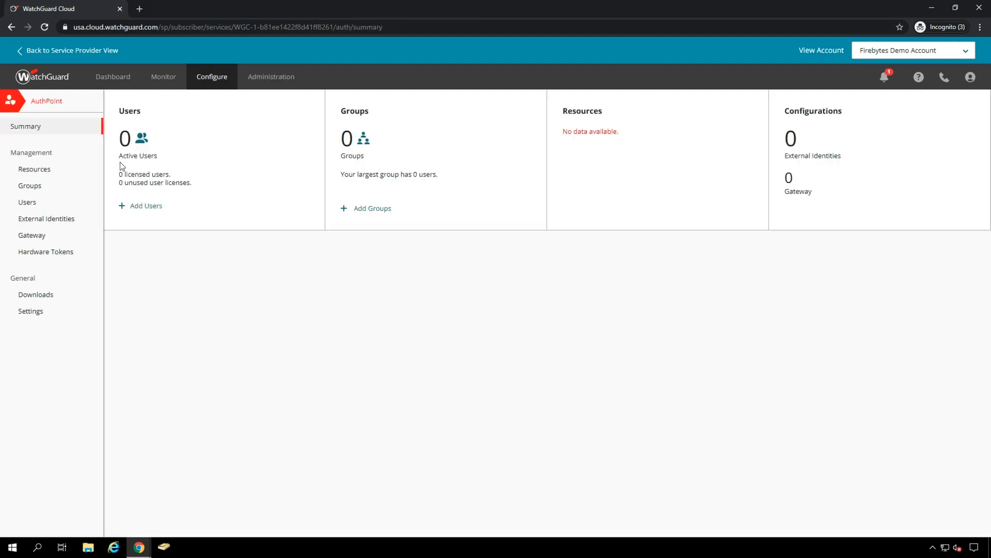
click(32, 201)
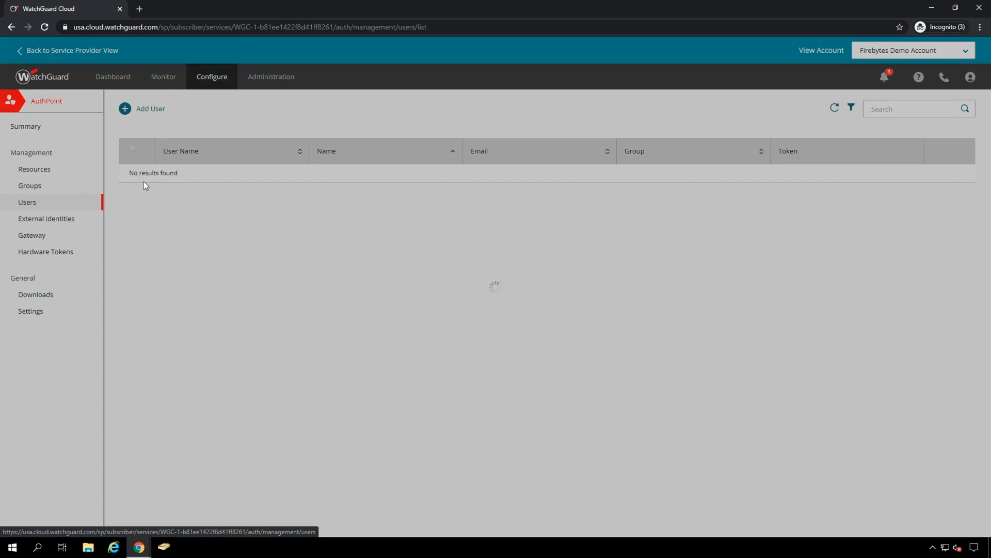